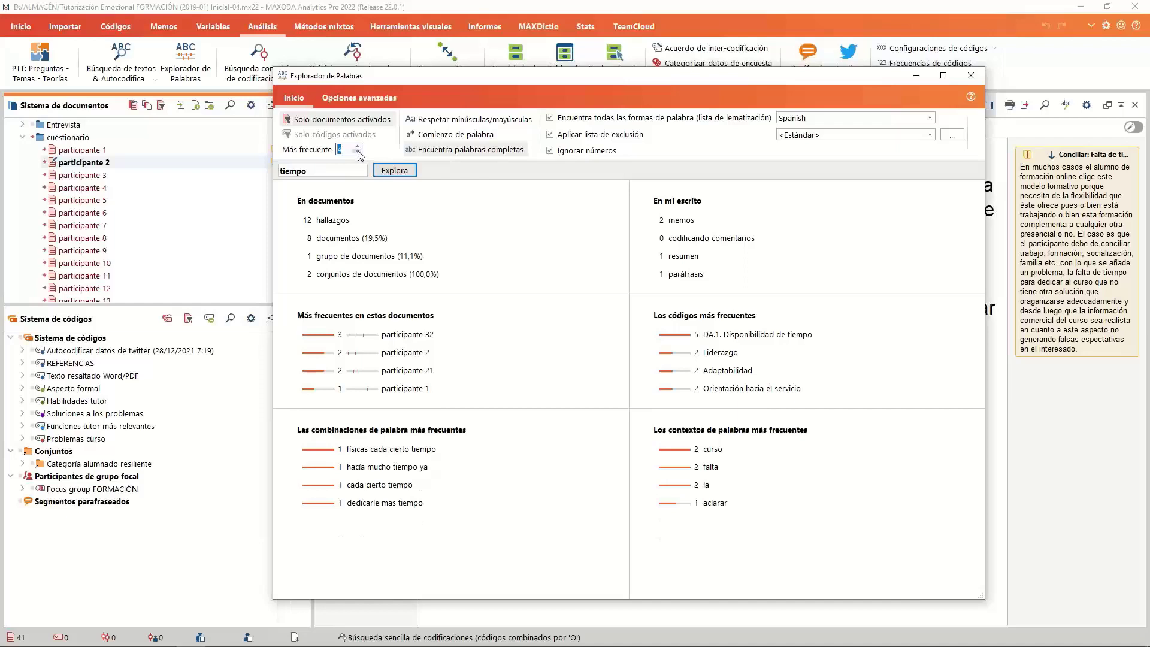
Set the number of most frequent entries shown for the word "tiempo" to 5.
{"action": "left_click", "coordinate": [359, 152]}
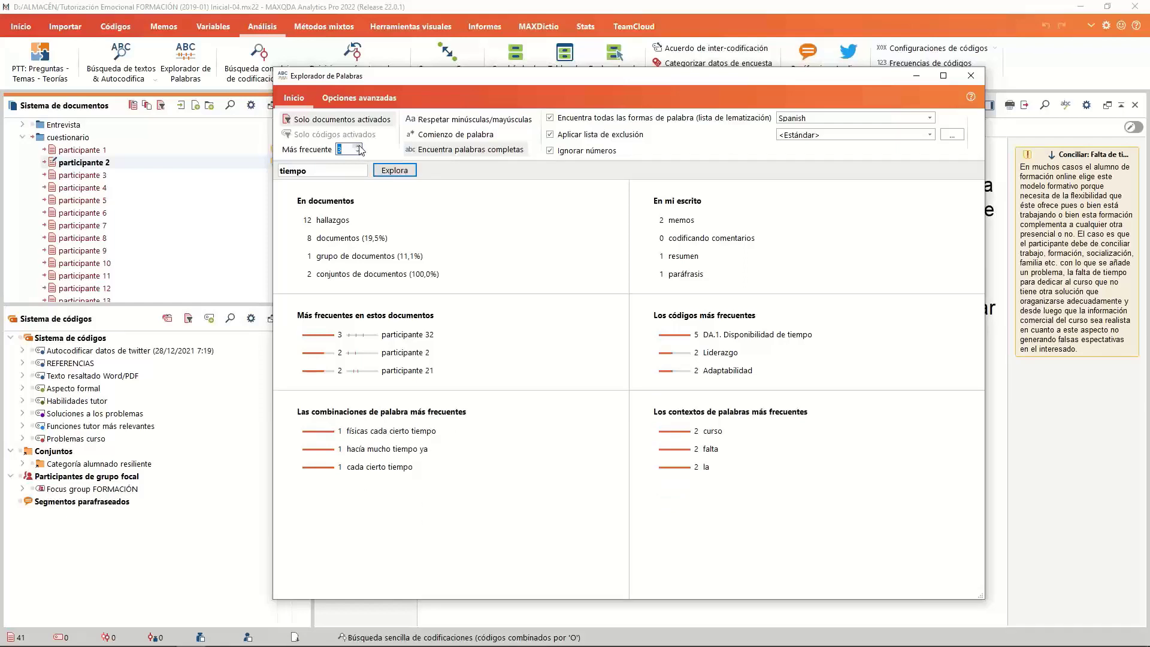
{"action": "left_click", "coordinate": [360, 146]}
{"action": "left_click", "coordinate": [359, 147]}
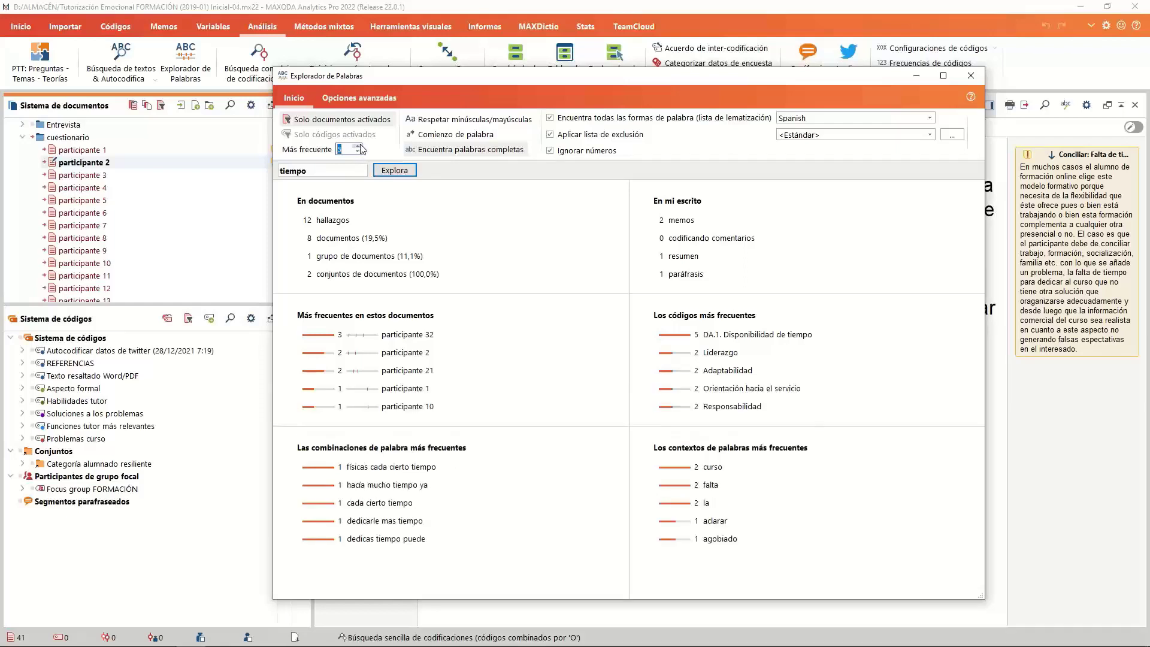
Open the list of document hits for "tiempo" and enlarge the results window to show more rows.
{"action": "left_click", "coordinate": [339, 222]}
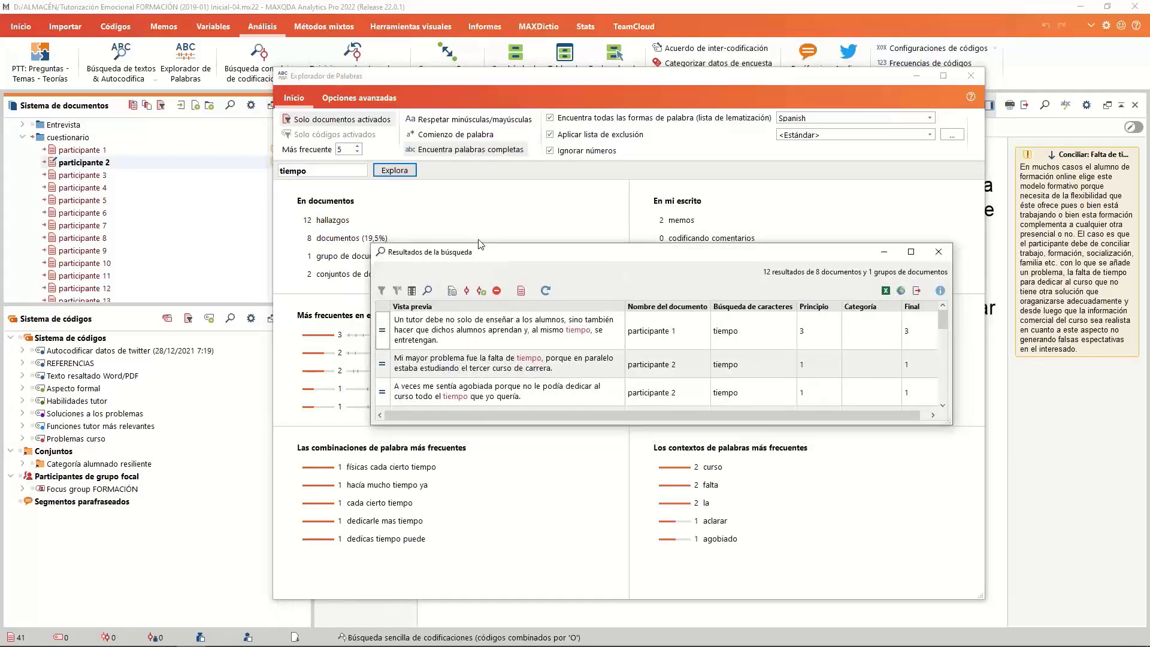
{"action": "left_click_drag", "start_coordinate": [479, 243], "coordinate": [357, 124]}
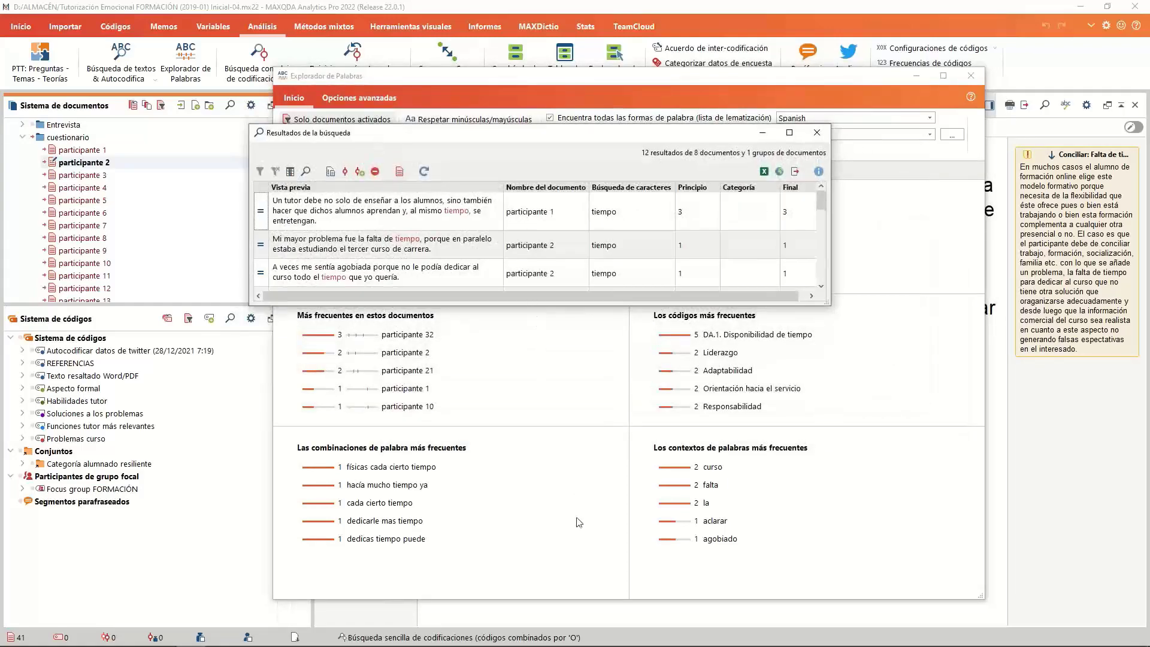
{"action": "left_click_drag", "start_coordinate": [549, 306], "coordinate": [559, 596]}
{"action": "left_click_drag", "start_coordinate": [530, 132], "coordinate": [573, 76]}
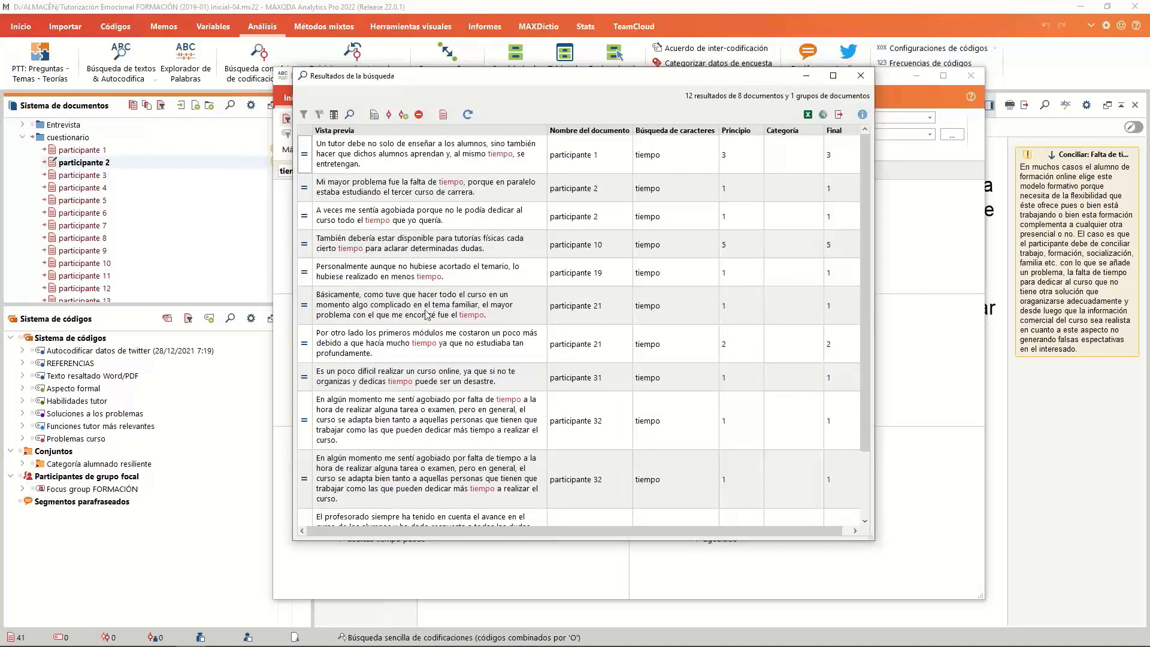
Exclude the participante 10 and participante 1 hits from the "tiempo" search results.
{"action": "left_click", "coordinate": [305, 247]}
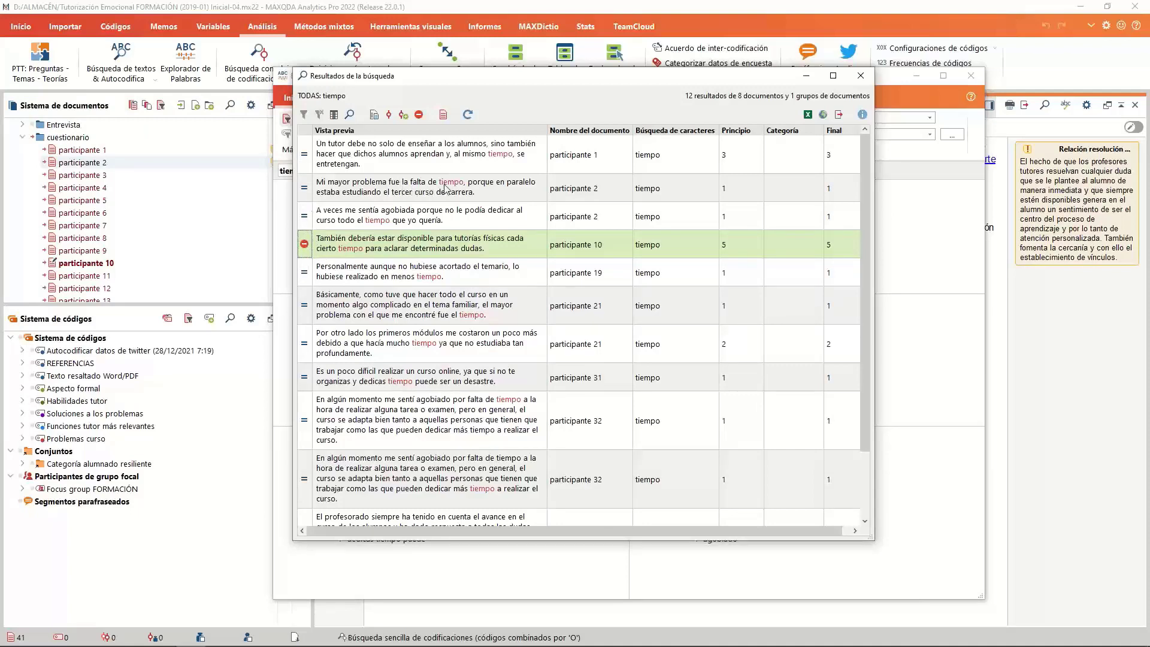
{"action": "left_click", "coordinate": [304, 159]}
{"action": "scroll", "coordinate": [505, 345], "scroll_direction": "down", "scroll_amount": 3}
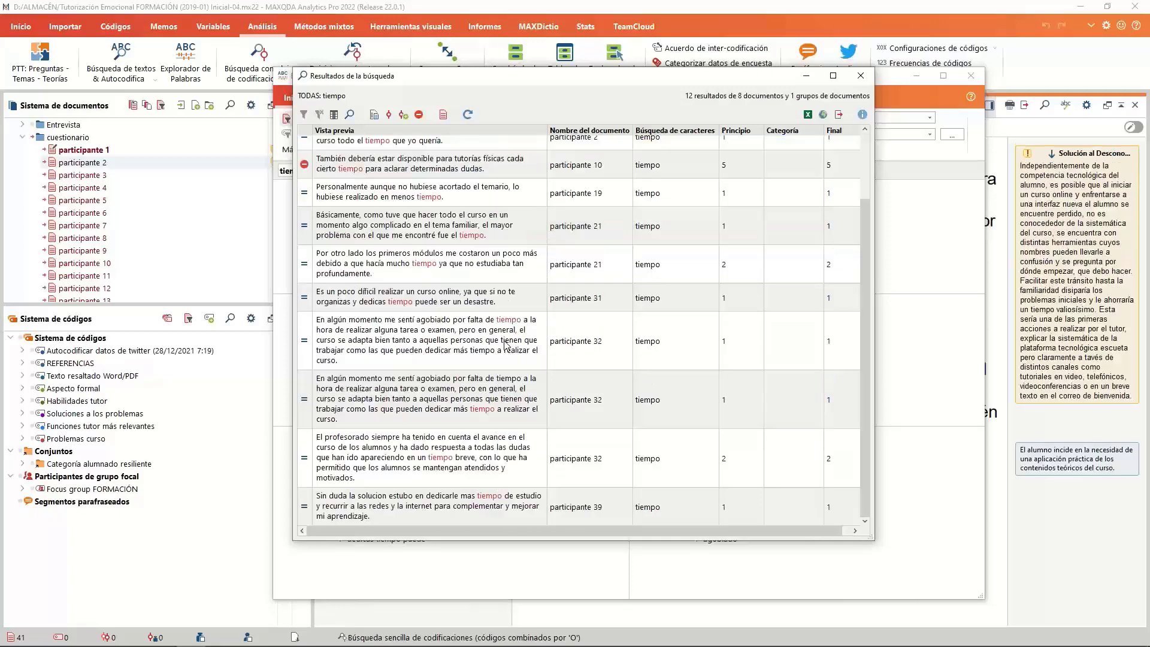
{"action": "scroll", "coordinate": [399, 293], "scroll_direction": "up", "scroll_amount": 3}
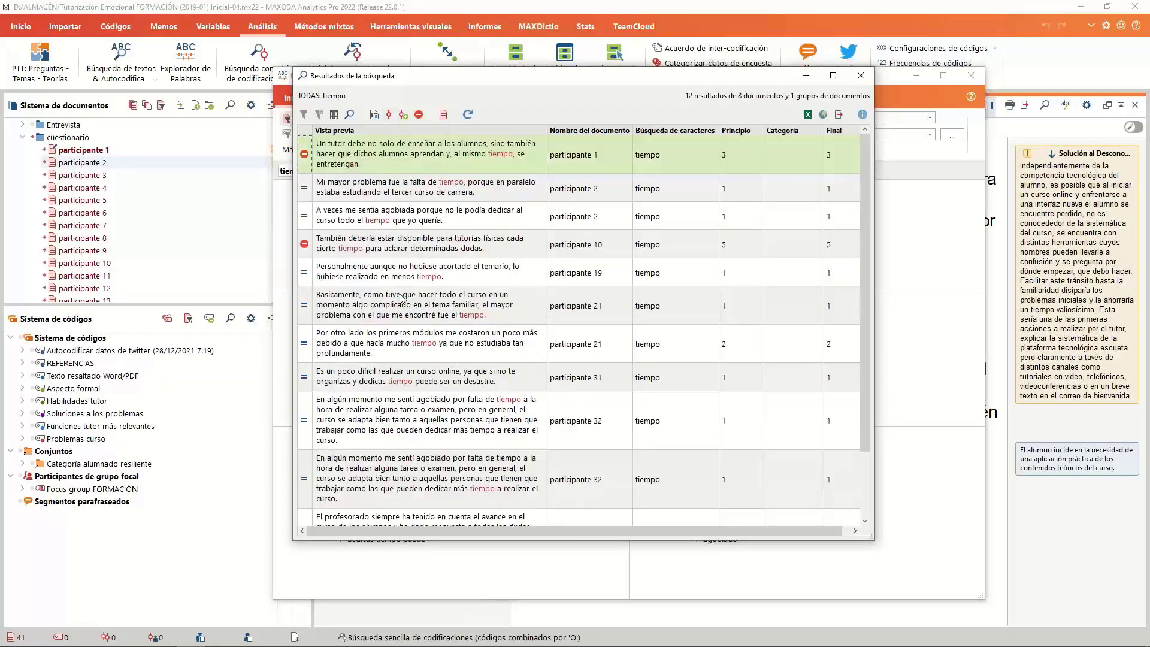
Autocode the remaining hits by sentence (Oración) with a new orange code named "Autocódigo- TODAS: tiempo", keeping weight 0.
{"action": "left_click", "coordinate": [409, 119]}
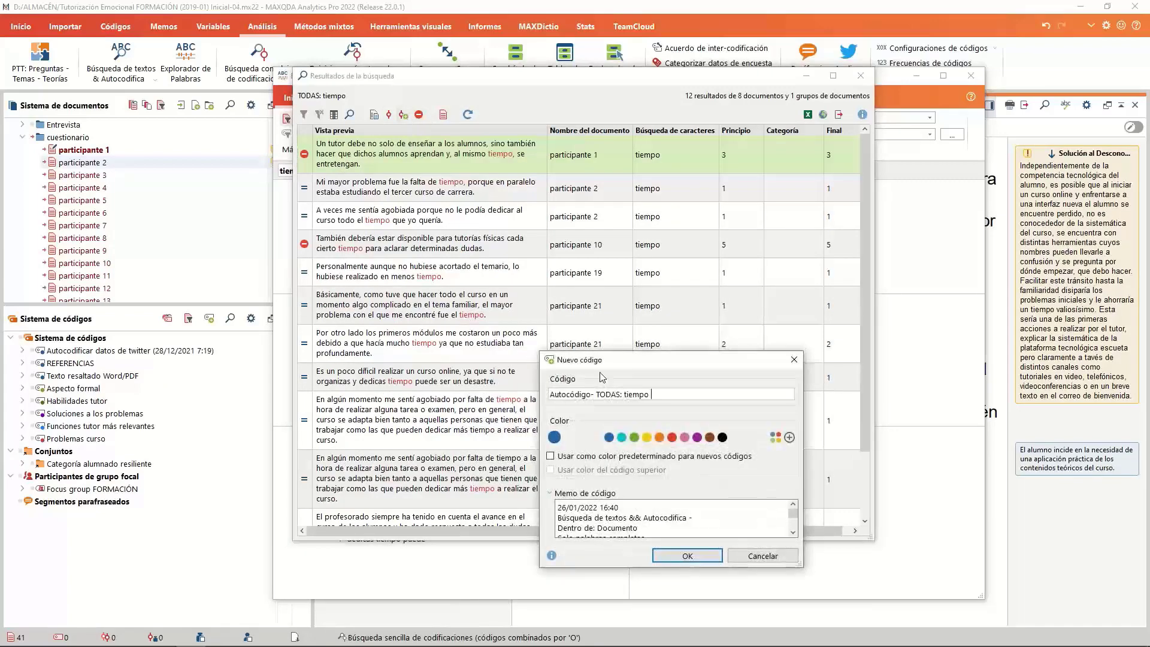
{"action": "left_click_drag", "start_coordinate": [621, 368], "coordinate": [612, 183]}
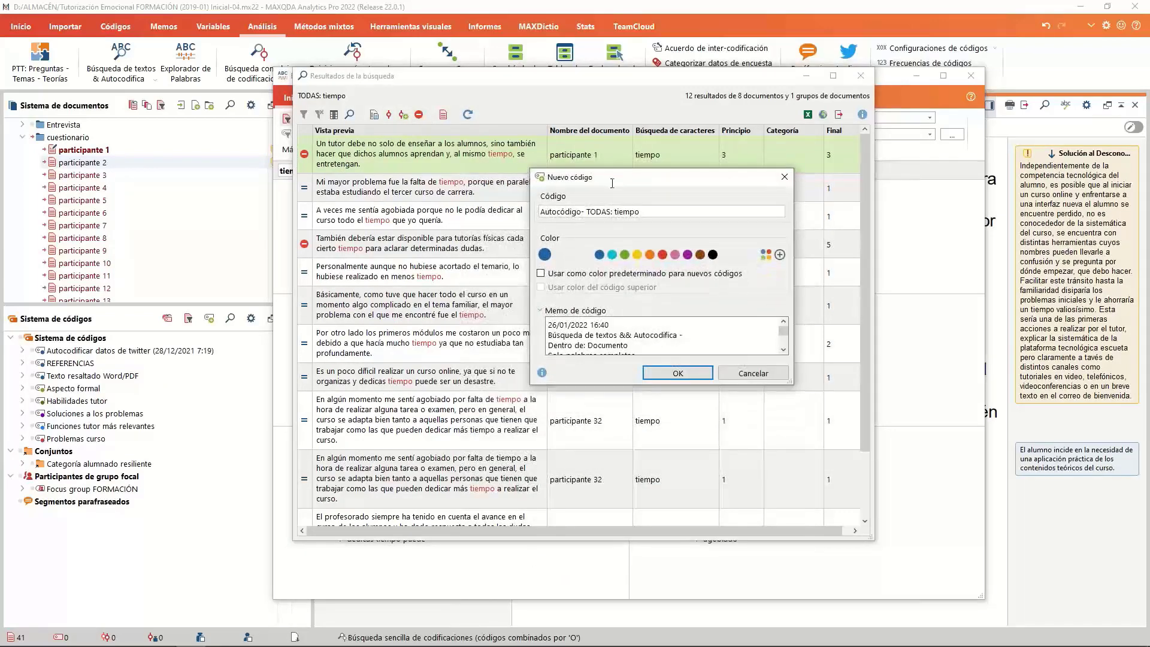
{"action": "left_click", "coordinate": [650, 254]}
{"action": "left_click_drag", "start_coordinate": [668, 384], "coordinate": [668, 436]}
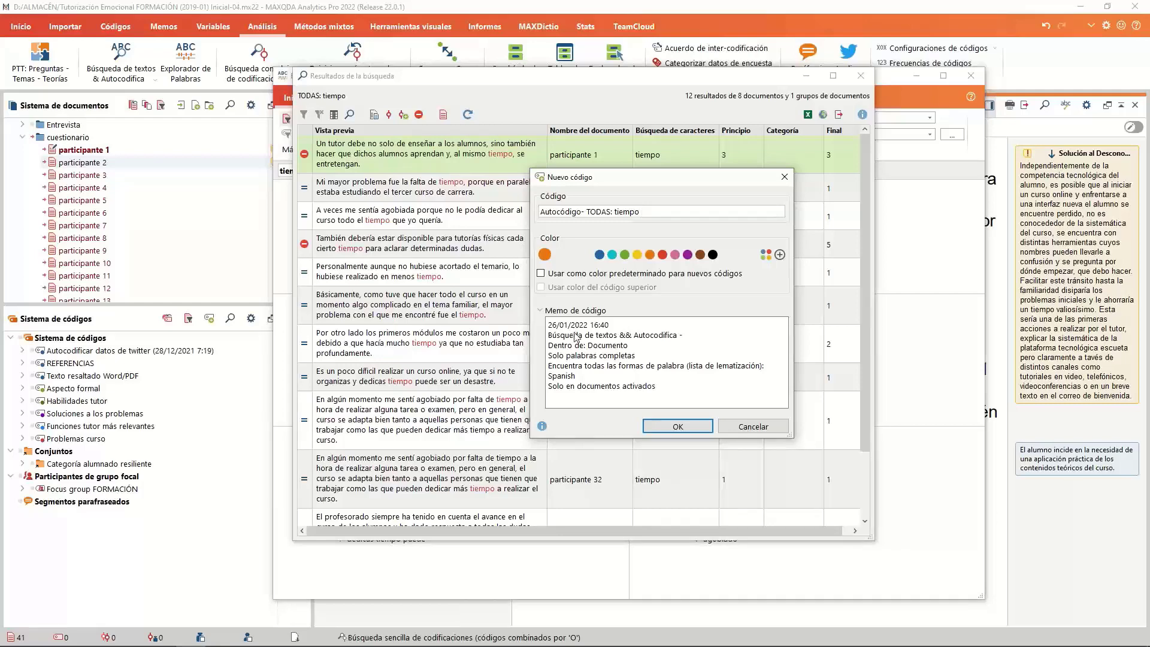
{"action": "left_click", "coordinate": [676, 426]}
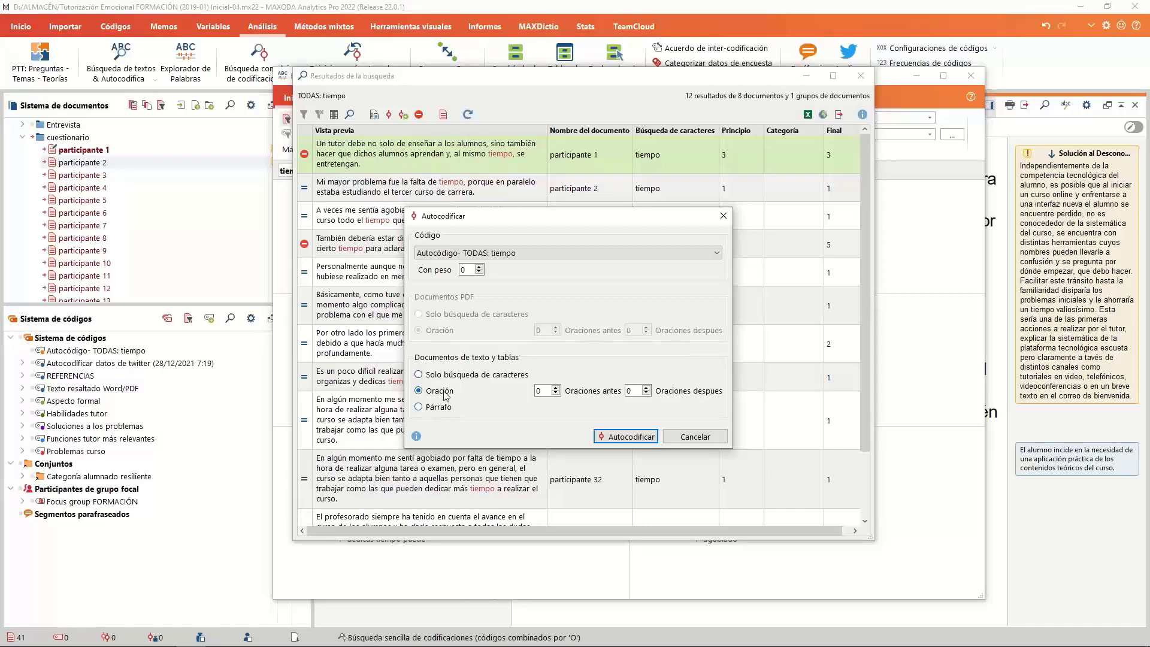
{"action": "left_click", "coordinate": [629, 437]}
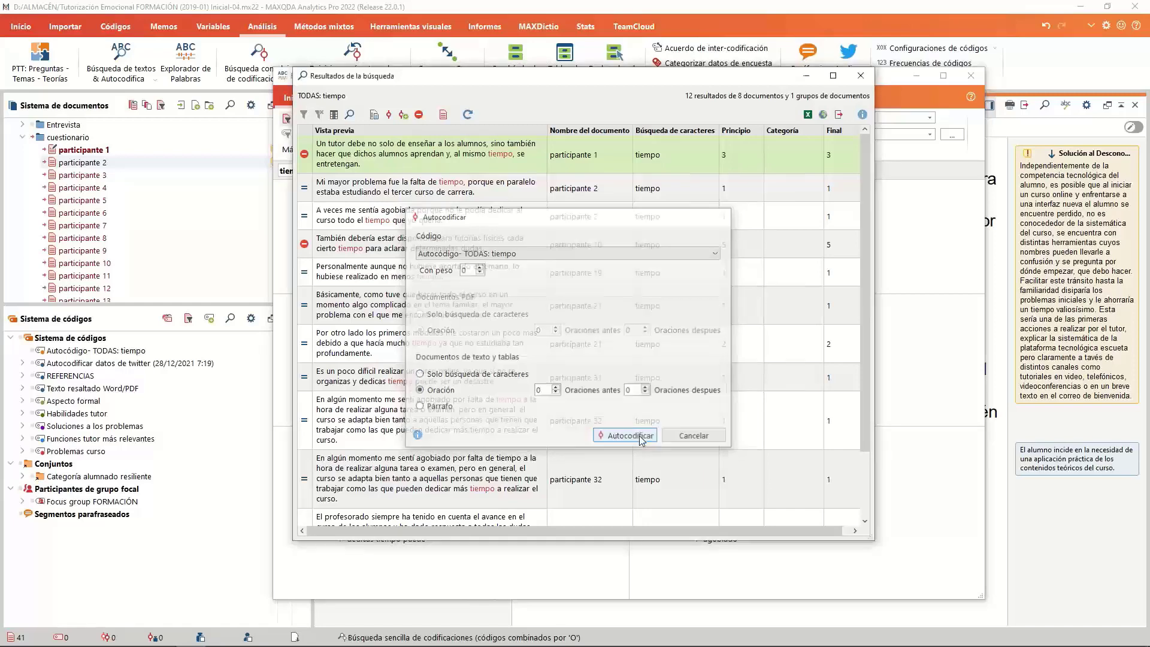
{"action": "left_click", "coordinate": [639, 376]}
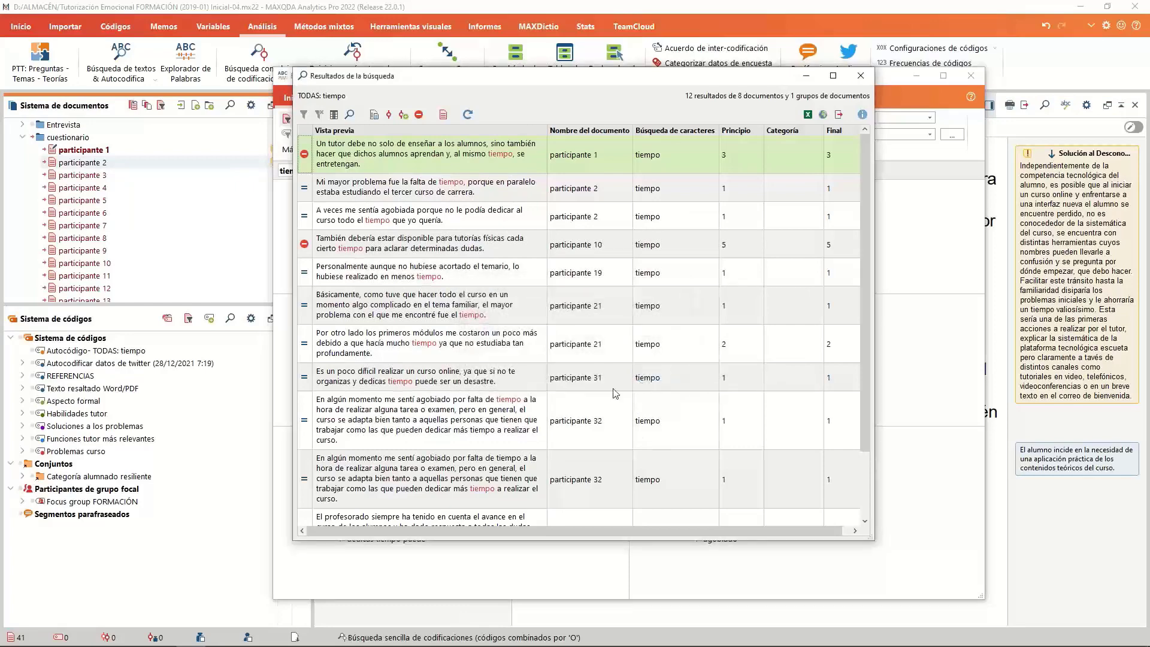
Open the coded segments of "Autocódigo- TODAS: tiempo" and review those of participants 2, 21 and 31.
{"action": "left_click", "coordinate": [75, 352]}
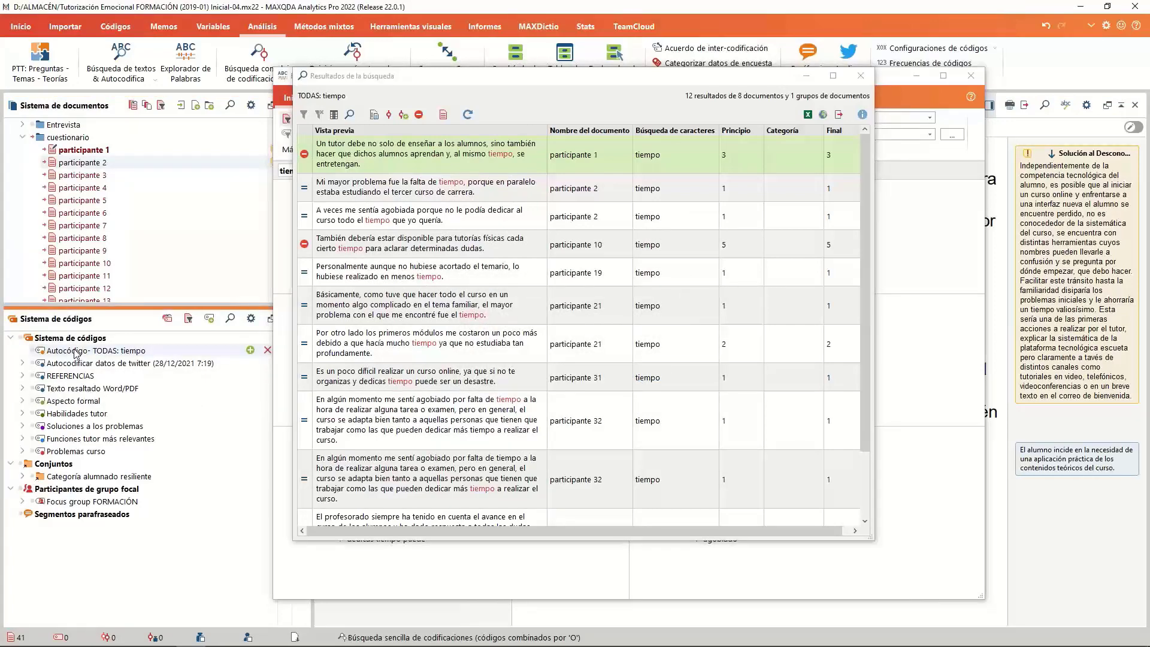
{"action": "double_click", "coordinate": [75, 352]}
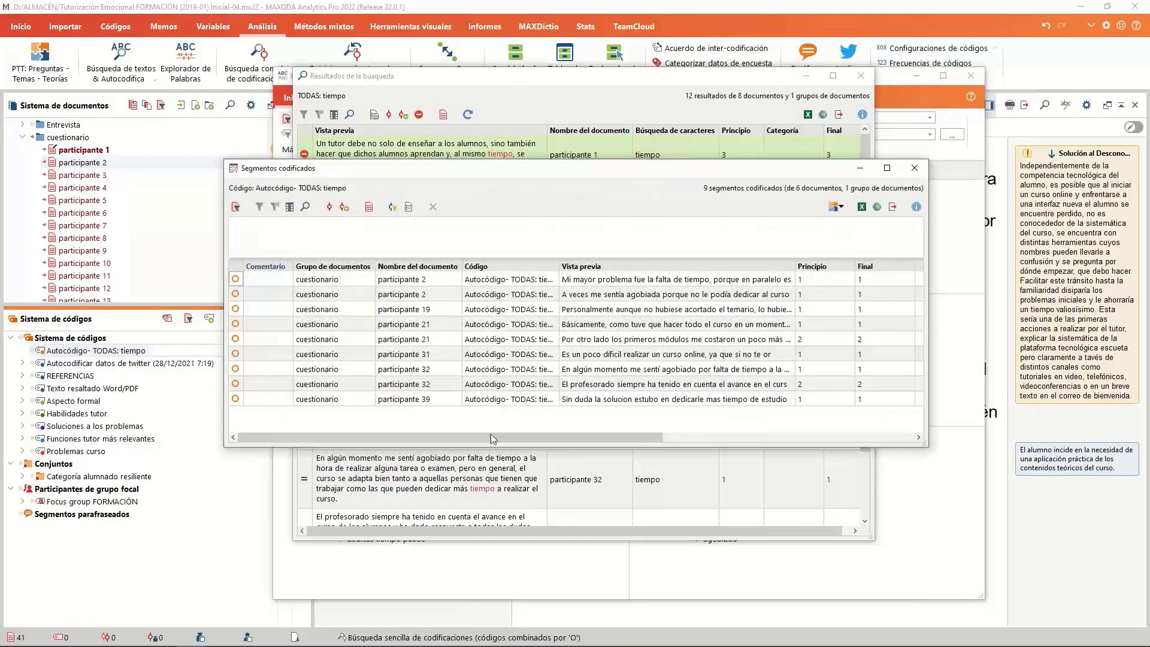
{"action": "left_click_drag", "start_coordinate": [495, 448], "coordinate": [503, 498]}
{"action": "left_click", "coordinate": [437, 288]}
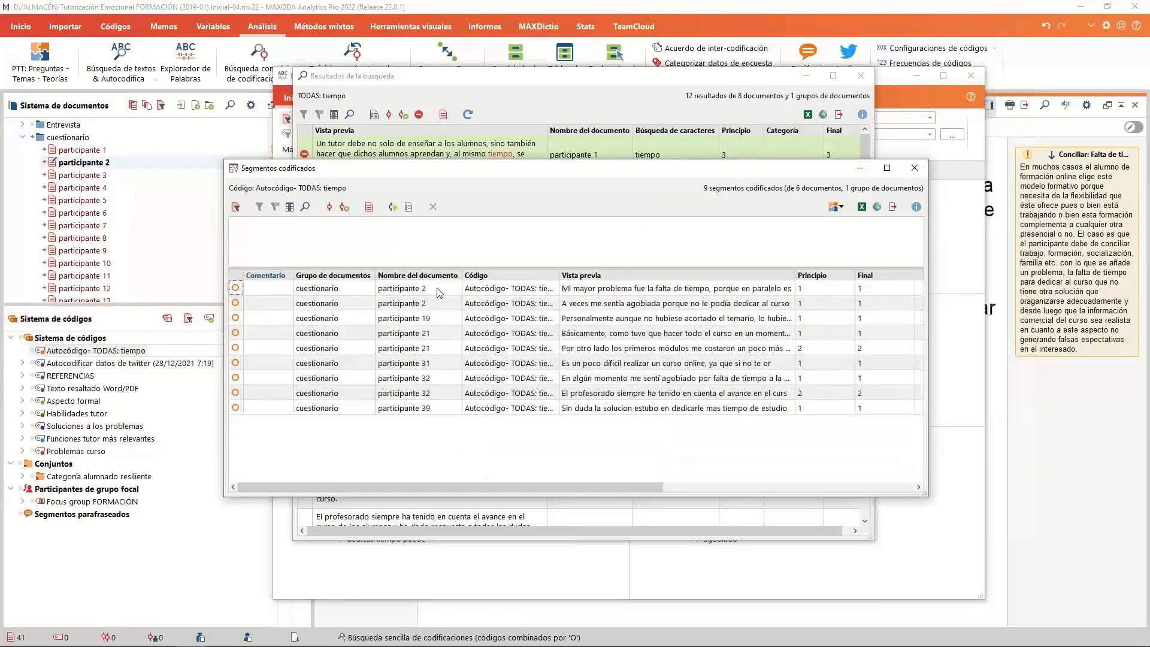
{"action": "left_click_drag", "start_coordinate": [440, 270], "coordinate": [462, 325]}
{"action": "left_click", "coordinate": [462, 325]}
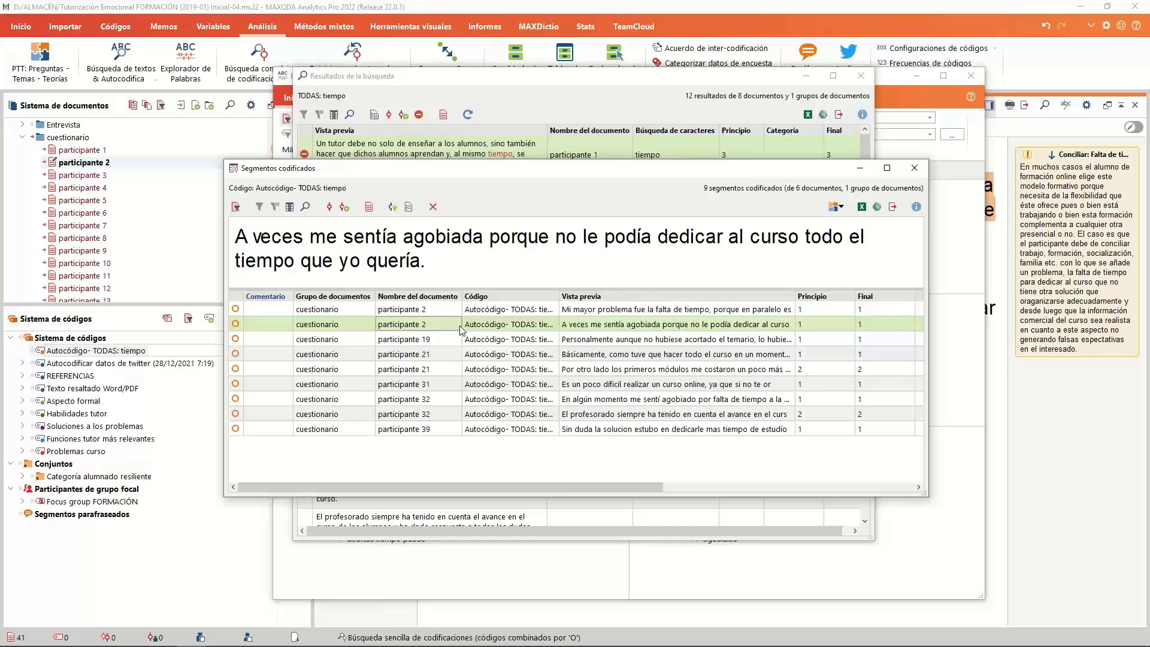
{"action": "left_click", "coordinate": [485, 356]}
{"action": "left_click", "coordinate": [508, 384]}
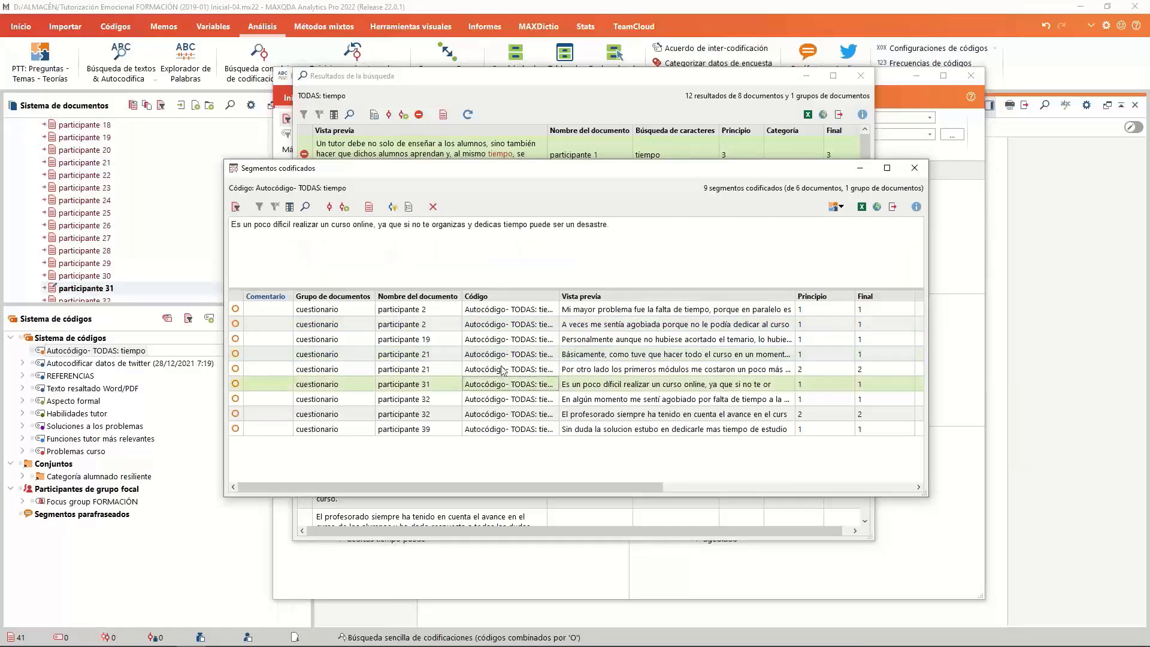
Uncover the document viewer behind the open windows and view the coded segments of participants 32 and 39 in their documents.
{"action": "left_click_drag", "start_coordinate": [498, 180], "coordinate": [504, 370]}
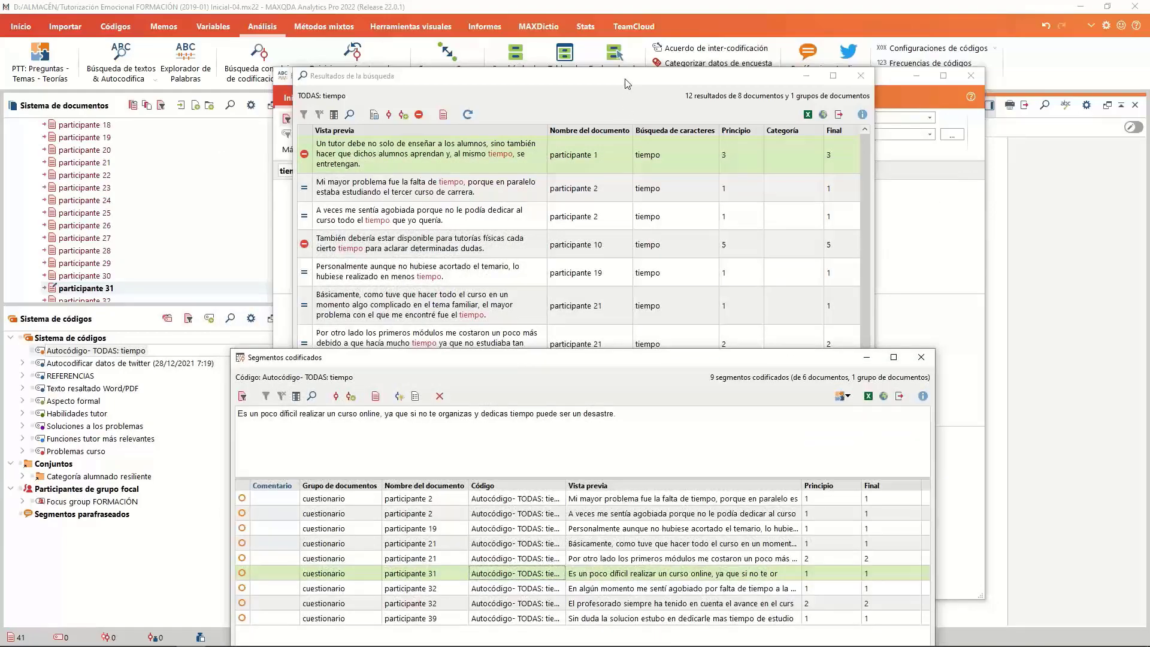
{"action": "left_click_drag", "start_coordinate": [628, 81], "coordinate": [1077, 287]}
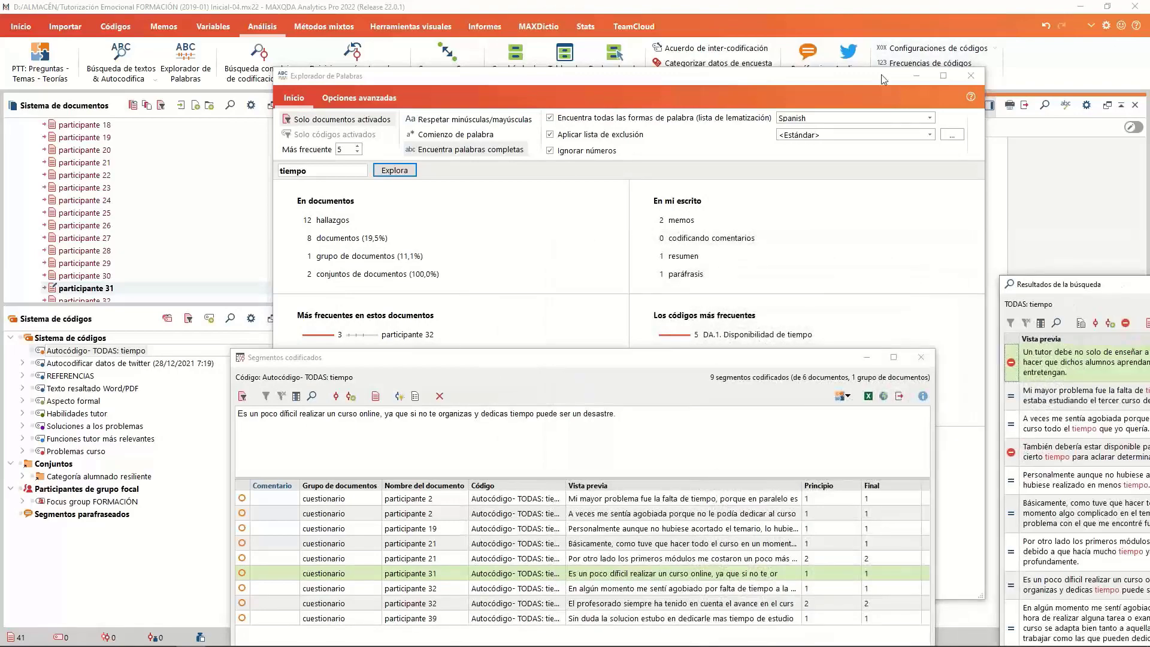
{"action": "left_click_drag", "start_coordinate": [883, 74], "coordinate": [1145, 209]}
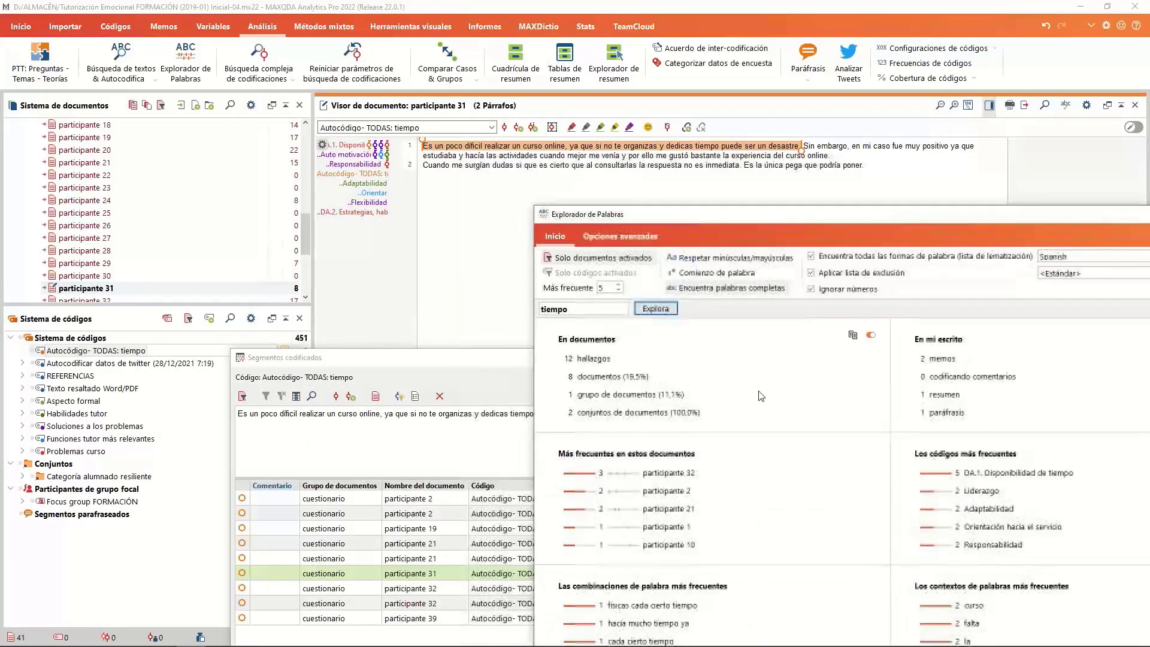
{"action": "left_click", "coordinate": [411, 600]}
{"action": "left_click", "coordinate": [412, 601]}
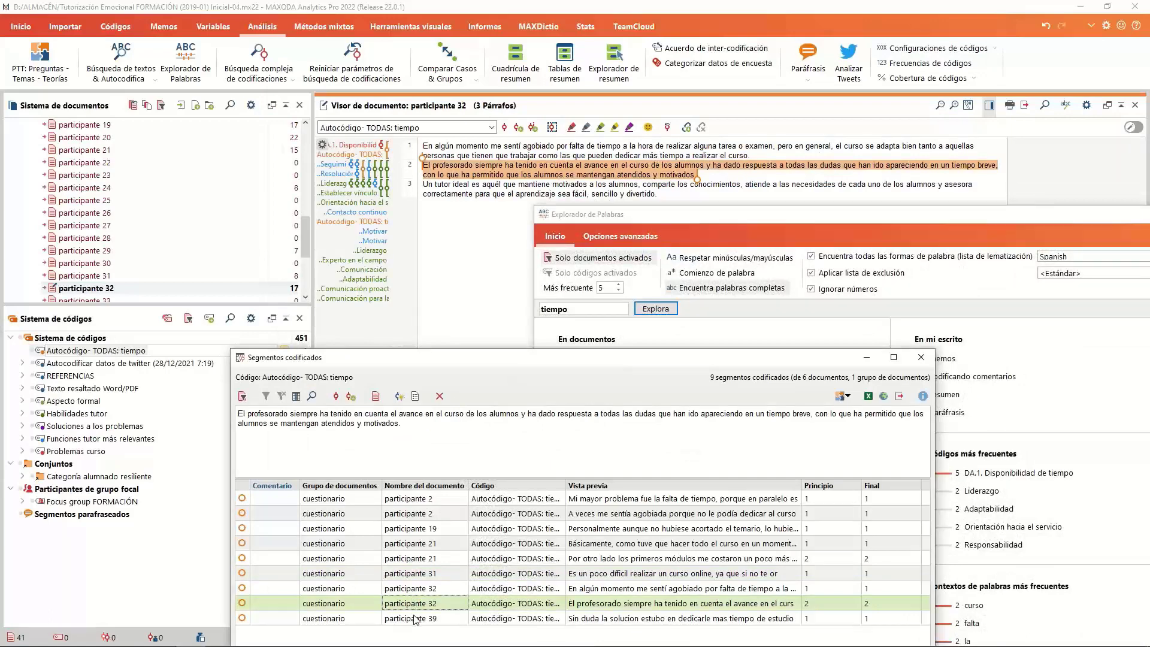
{"action": "left_click", "coordinate": [416, 619]}
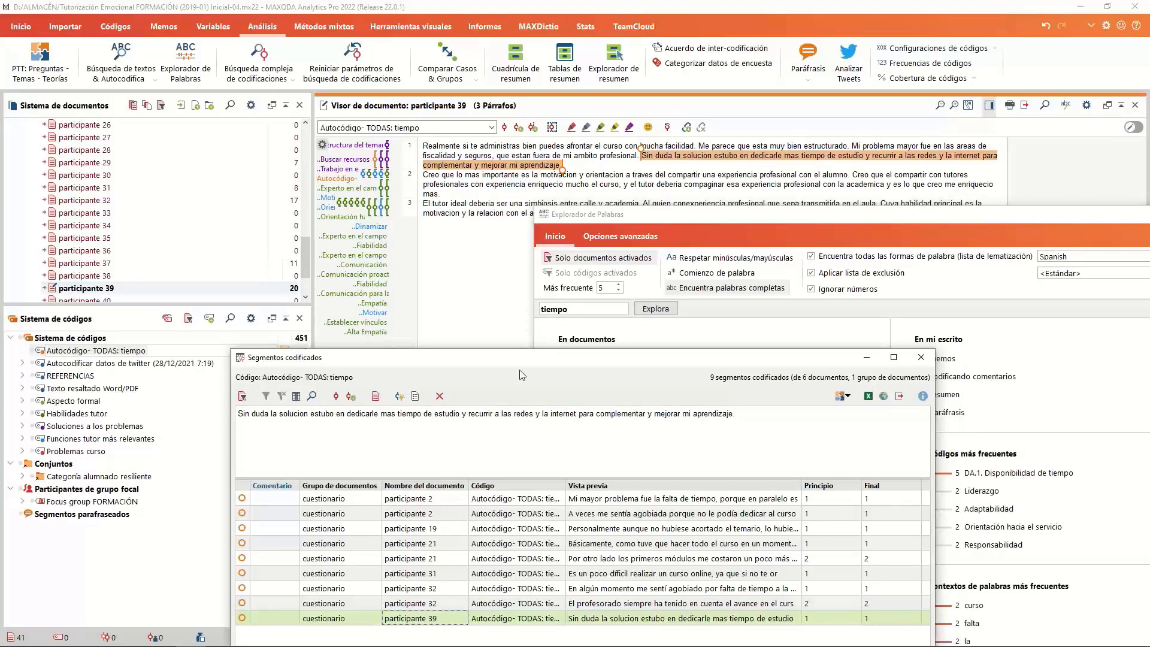
Close the coded segments and search results windows and bring the Word Explorer back into full view.
{"action": "left_click_drag", "start_coordinate": [520, 365], "coordinate": [452, 188]}
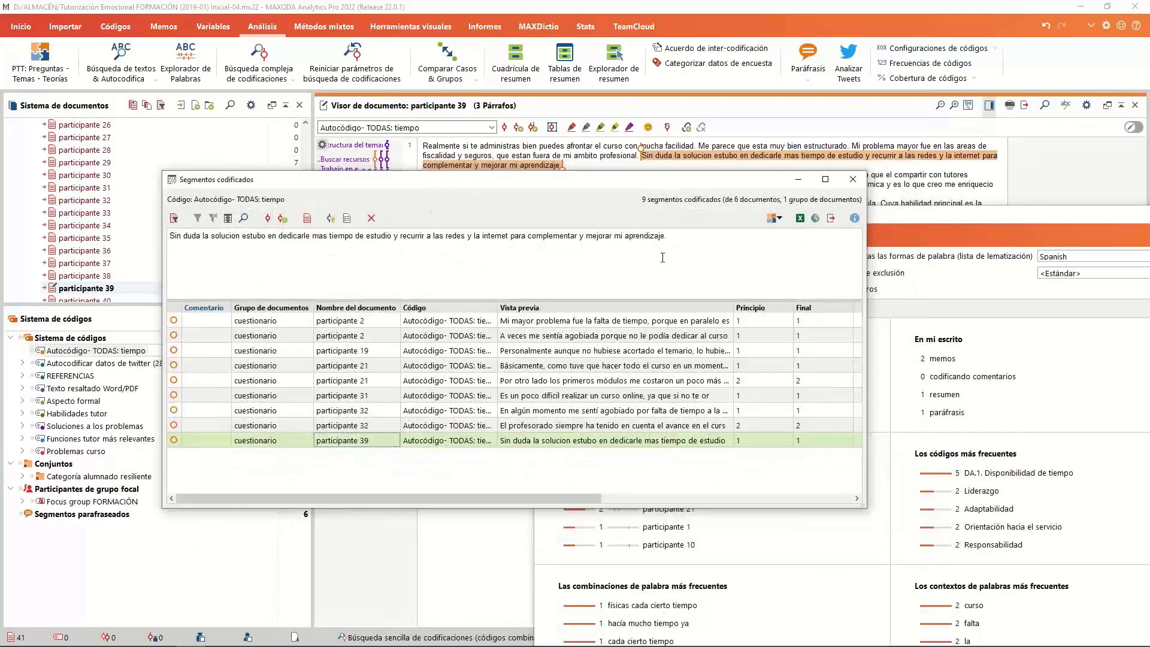
{"action": "left_click", "coordinate": [853, 179]}
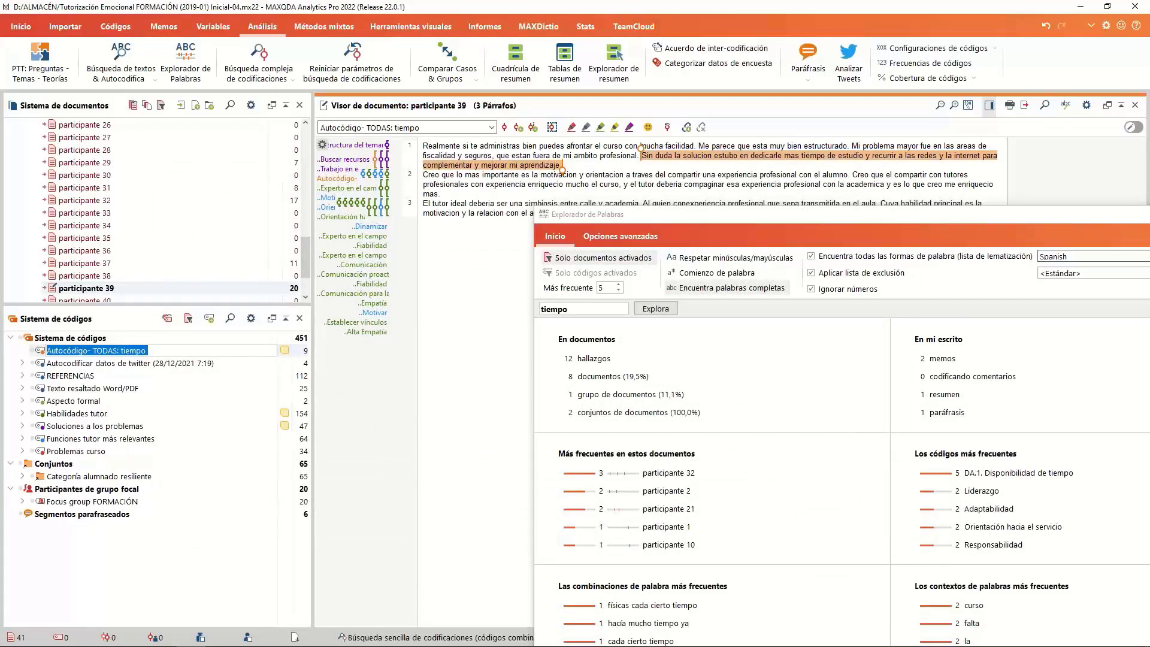
{"action": "left_click_drag", "start_coordinate": [1149, 281], "coordinate": [747, 99]}
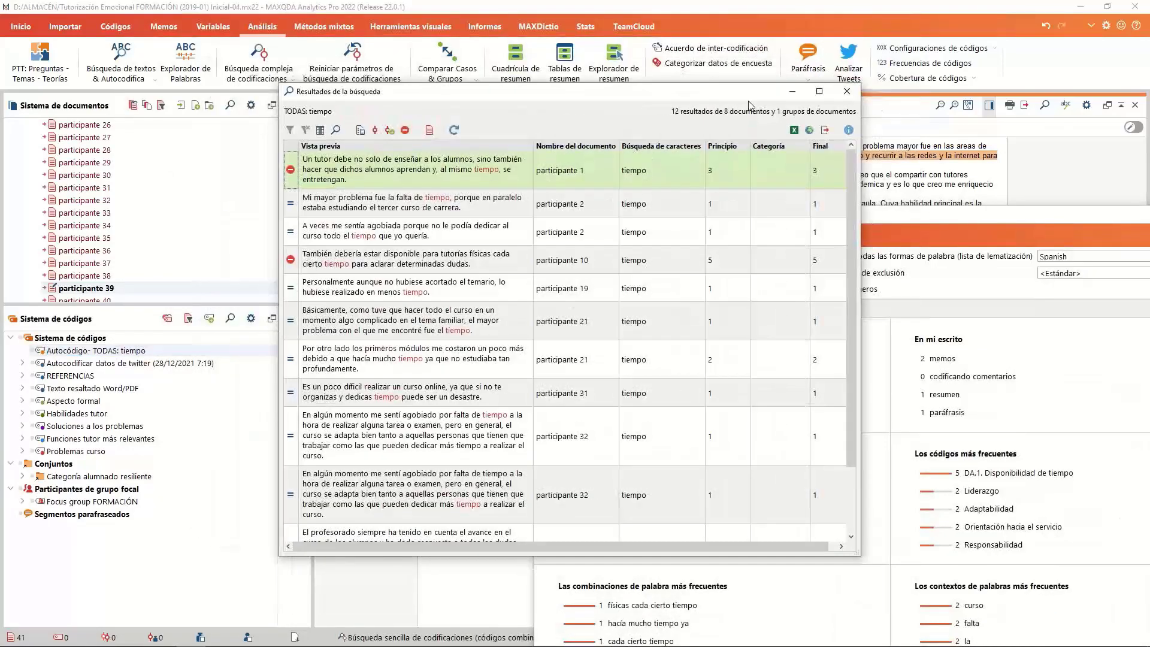
{"action": "left_click", "coordinate": [848, 91]}
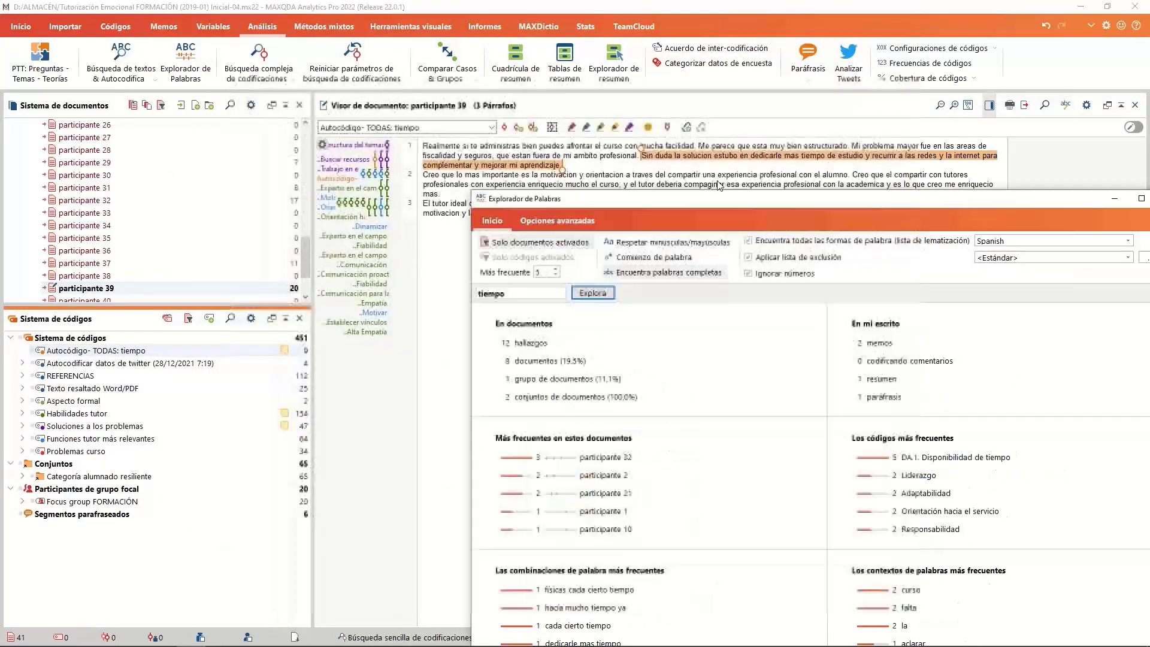
{"action": "left_click_drag", "start_coordinate": [717, 197], "coordinate": [463, 59]}
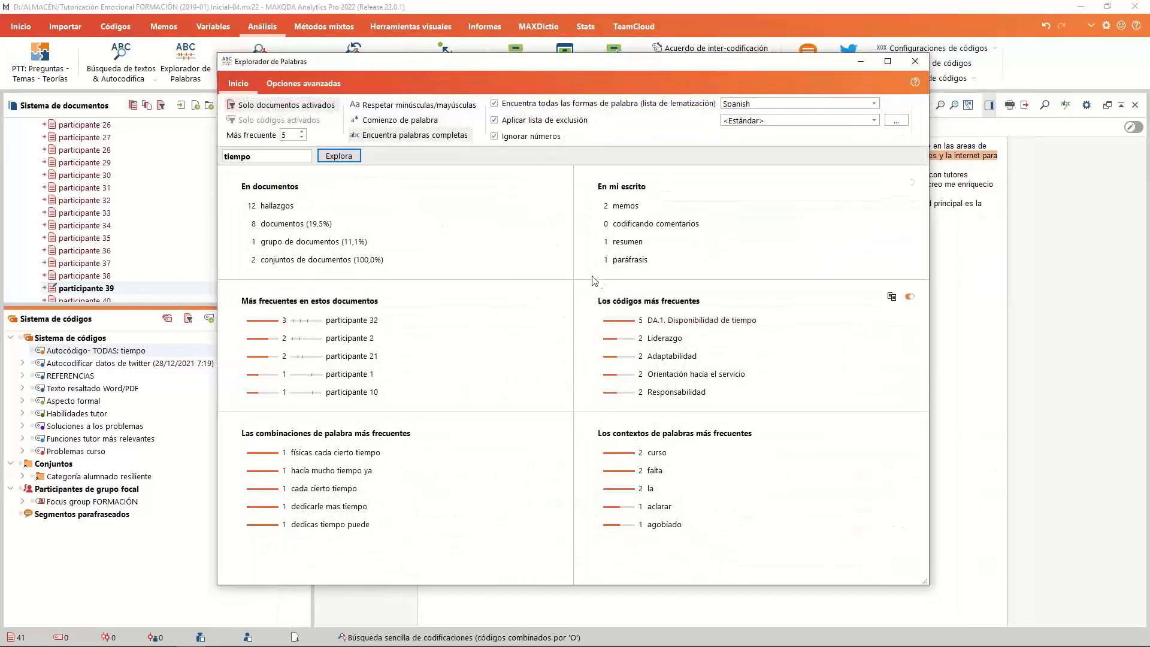
Open the memos containing "tiempo", examine the "DA.1. Disponibilidad de tiempo" and "Adaptabilidad" memos, and close the memo manager.
{"action": "left_click", "coordinate": [625, 207]}
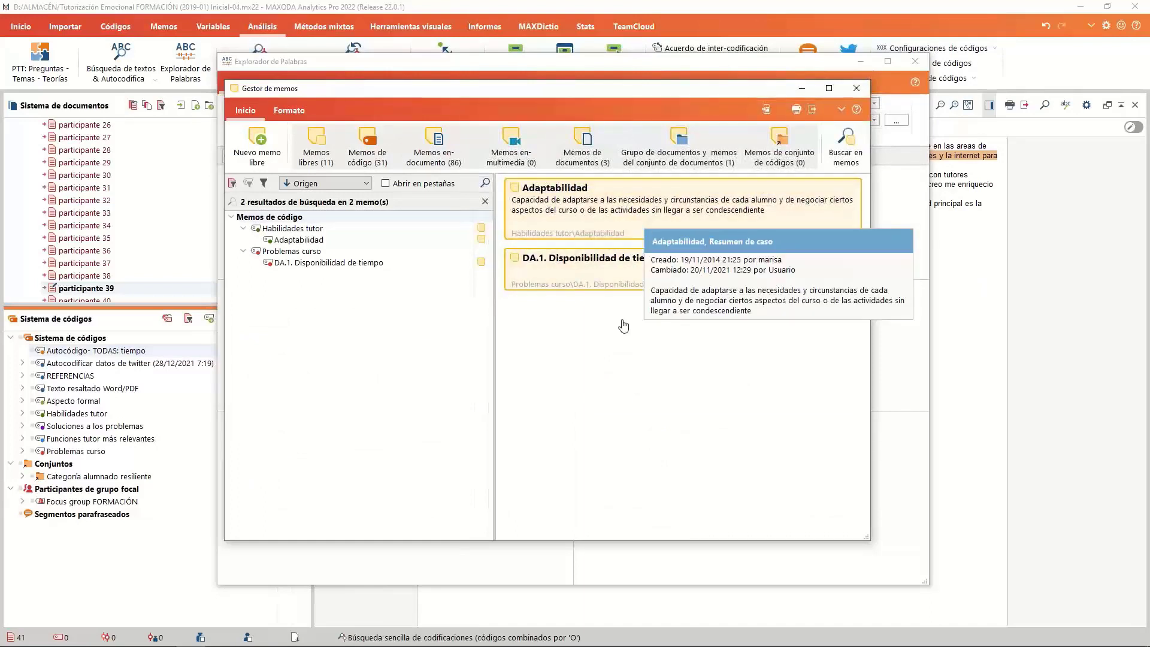
{"action": "double_click", "coordinate": [591, 268]}
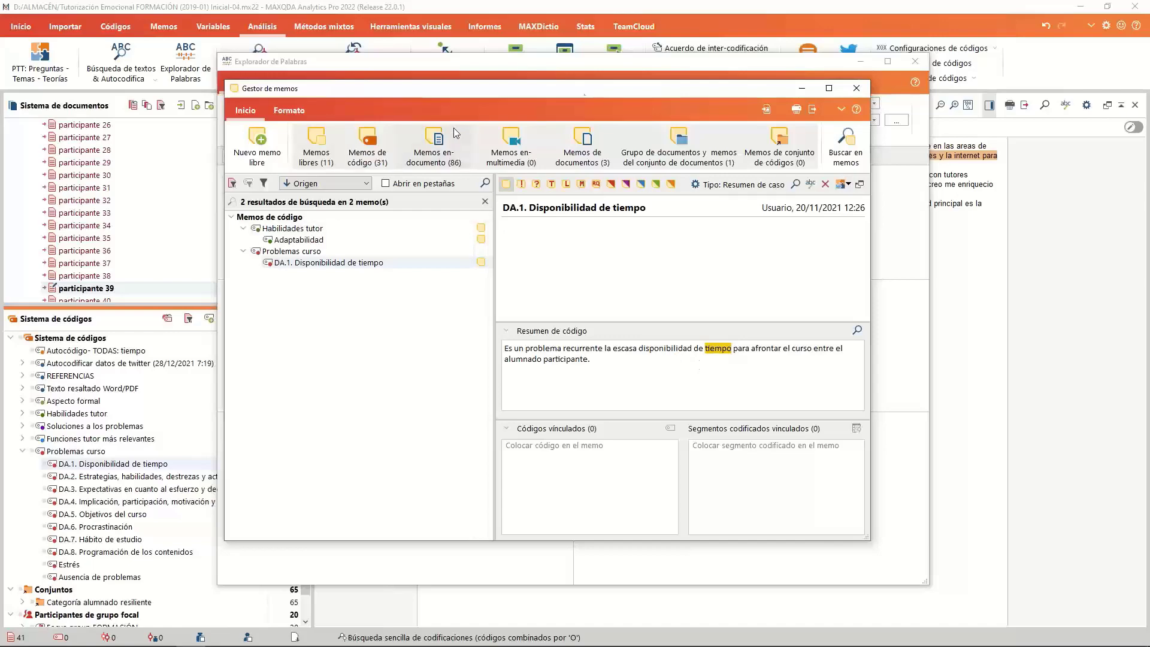
{"action": "left_click_drag", "start_coordinate": [627, 84], "coordinate": [724, 223]}
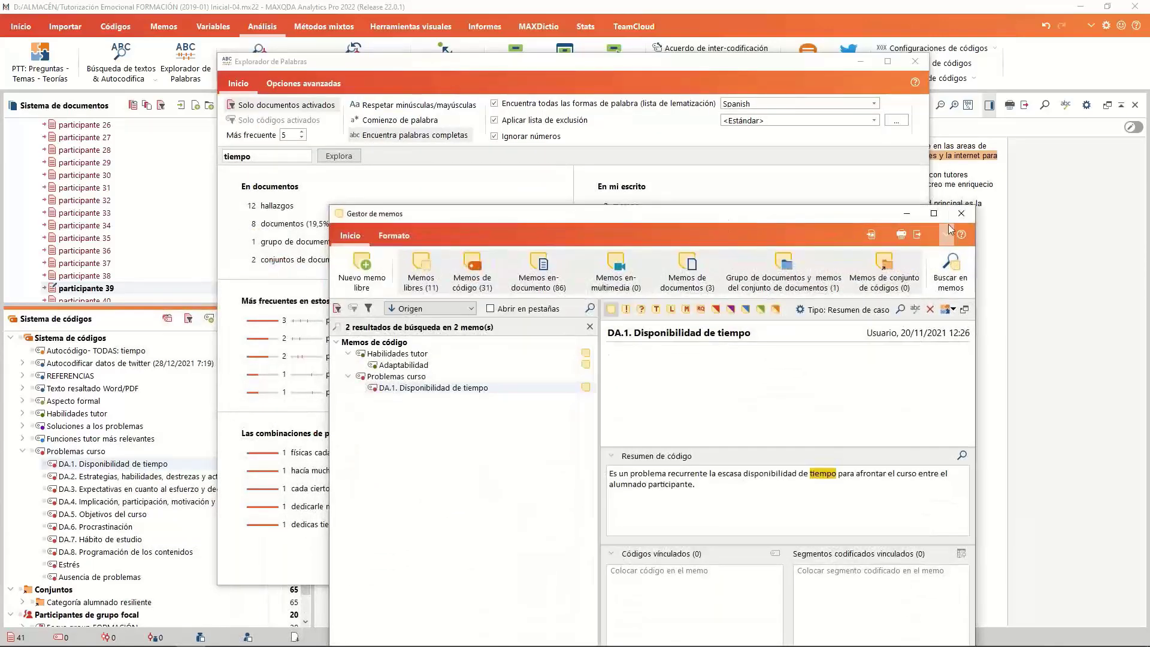
{"action": "left_click", "coordinate": [961, 214]}
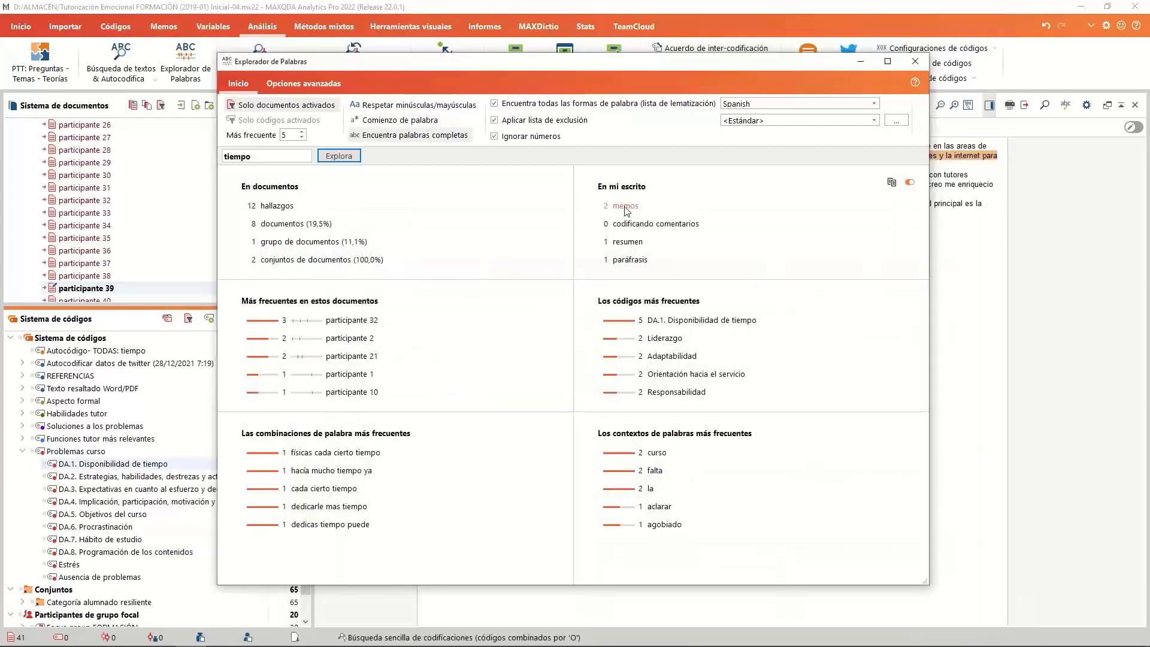
{"action": "left_click", "coordinate": [625, 207]}
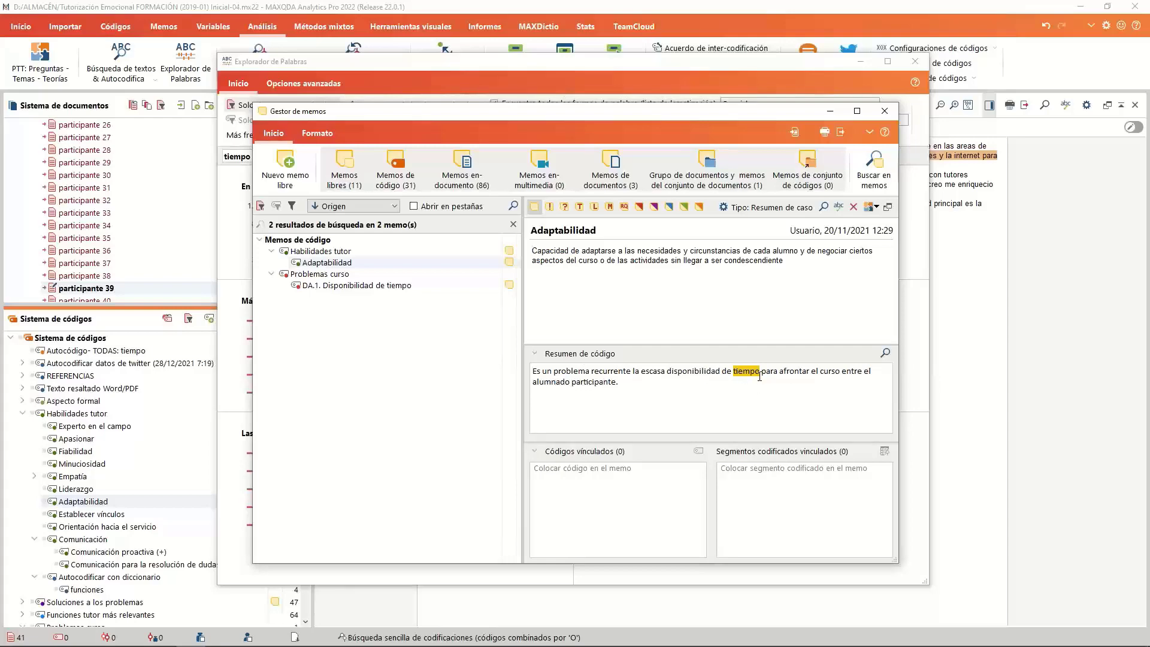
{"action": "left_click", "coordinate": [883, 111]}
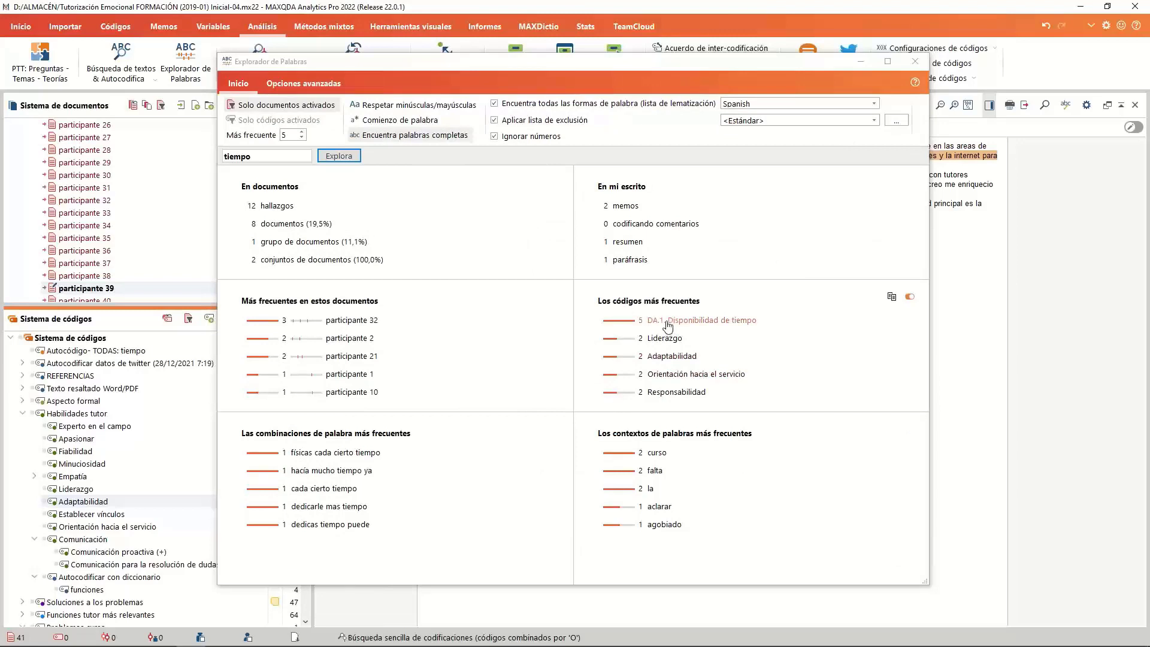
View the "tiempo" hits coded with "DA.1. Disponibilidad de tiempo" and close their search results.
{"action": "mouse_move", "coordinate": [669, 326]}
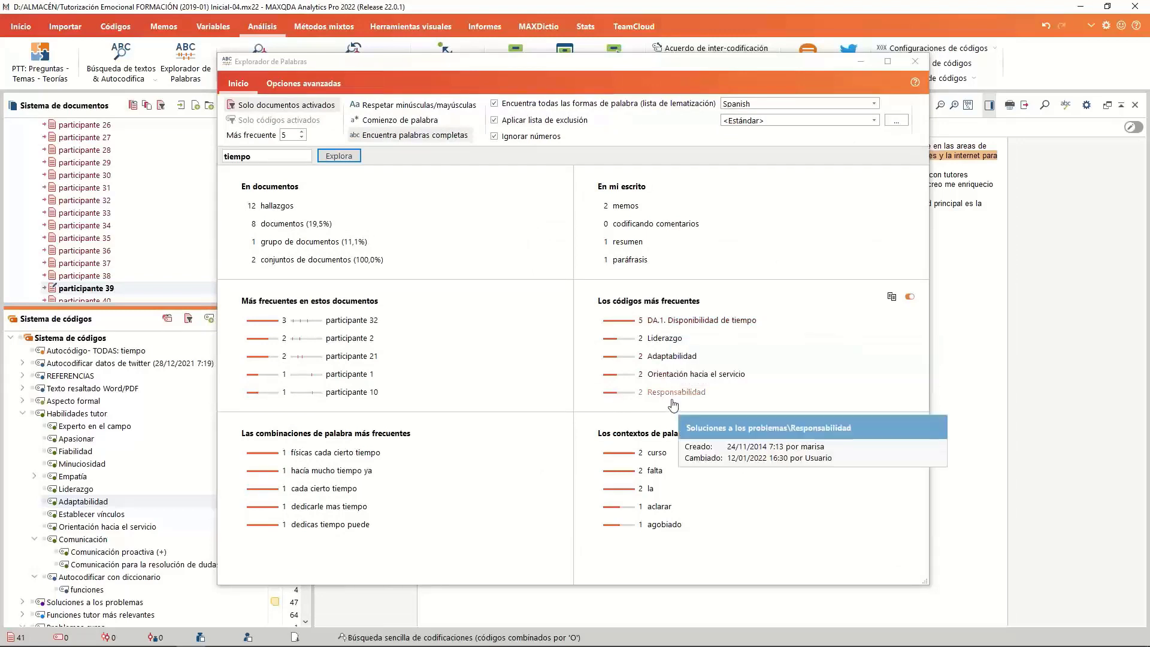
{"action": "left_click", "coordinate": [691, 321]}
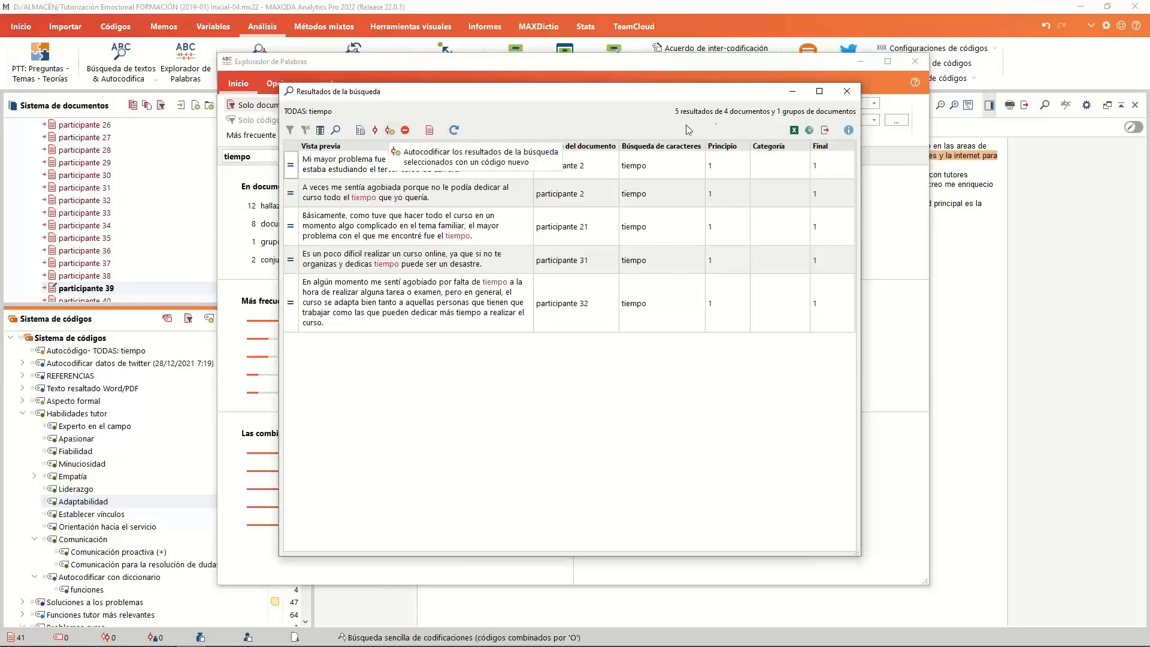
{"action": "left_click", "coordinate": [849, 96]}
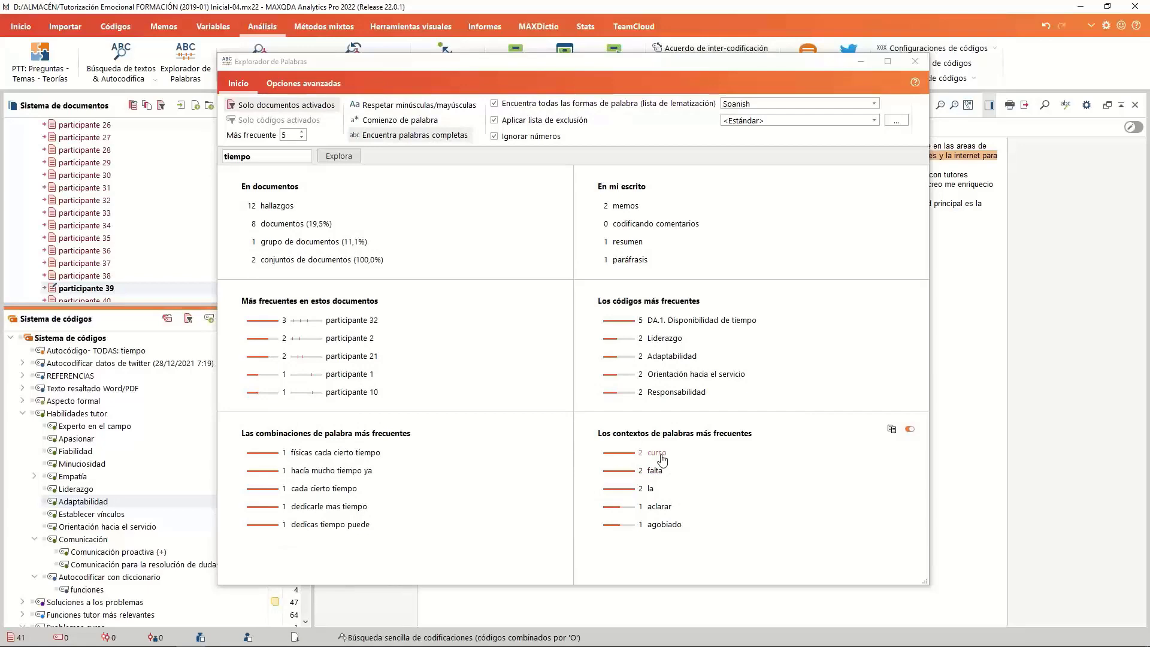
Open the hit for the context word "agobiado", view it in participante 32's document, and bring the Word Explorer back into full view.
{"action": "left_click", "coordinate": [665, 526]}
{"action": "left_click", "coordinate": [420, 162]}
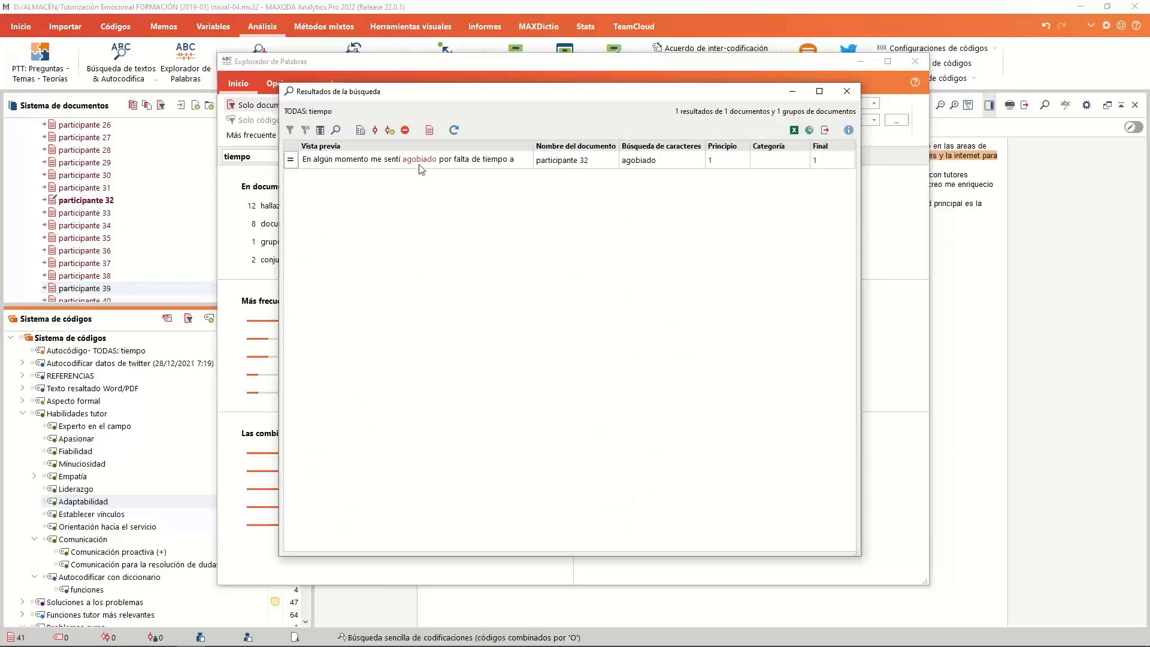
{"action": "left_click_drag", "start_coordinate": [520, 94], "coordinate": [481, 196]}
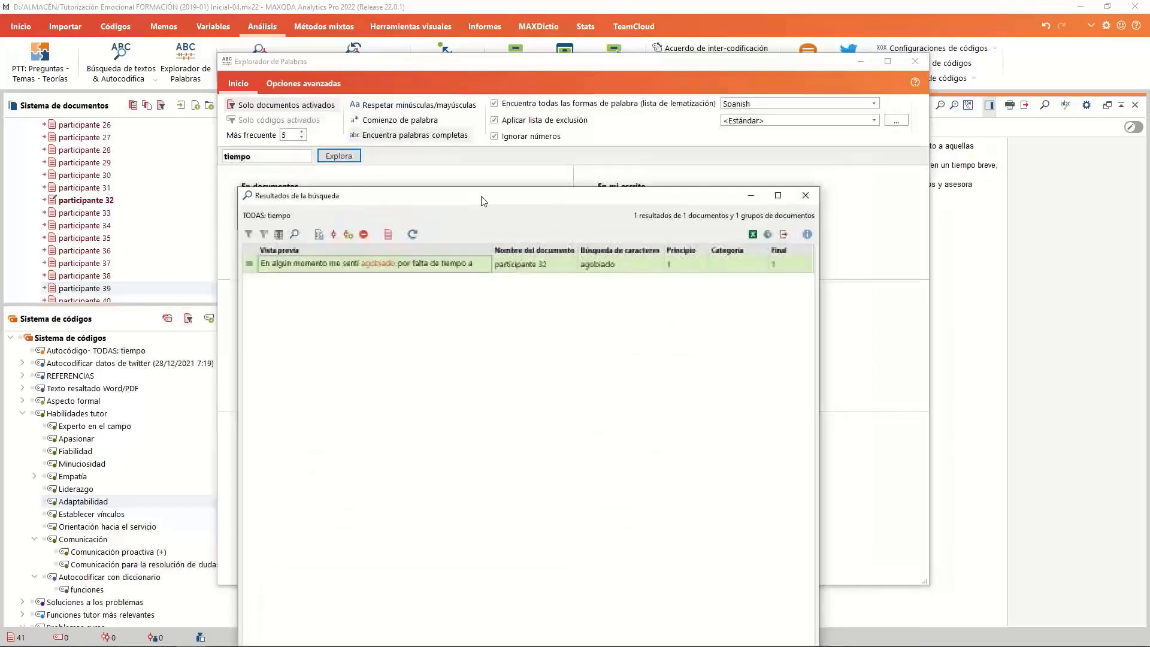
{"action": "left_click_drag", "start_coordinate": [705, 64], "coordinate": [698, 223]}
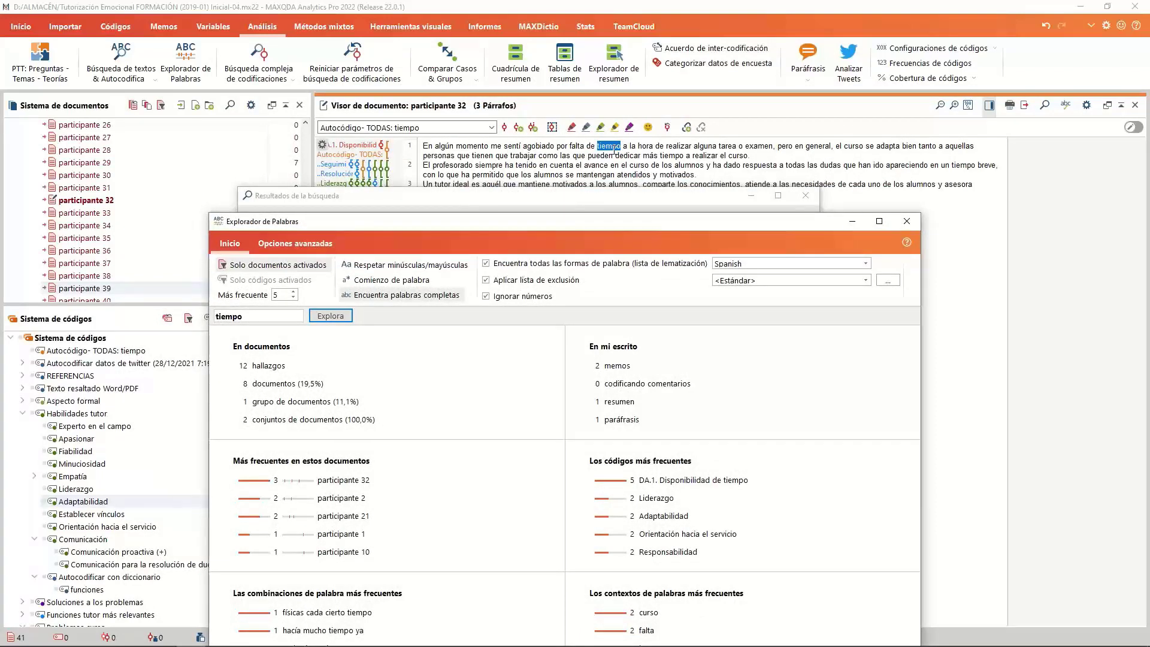
{"action": "left_click_drag", "start_coordinate": [550, 224], "coordinate": [544, 78]}
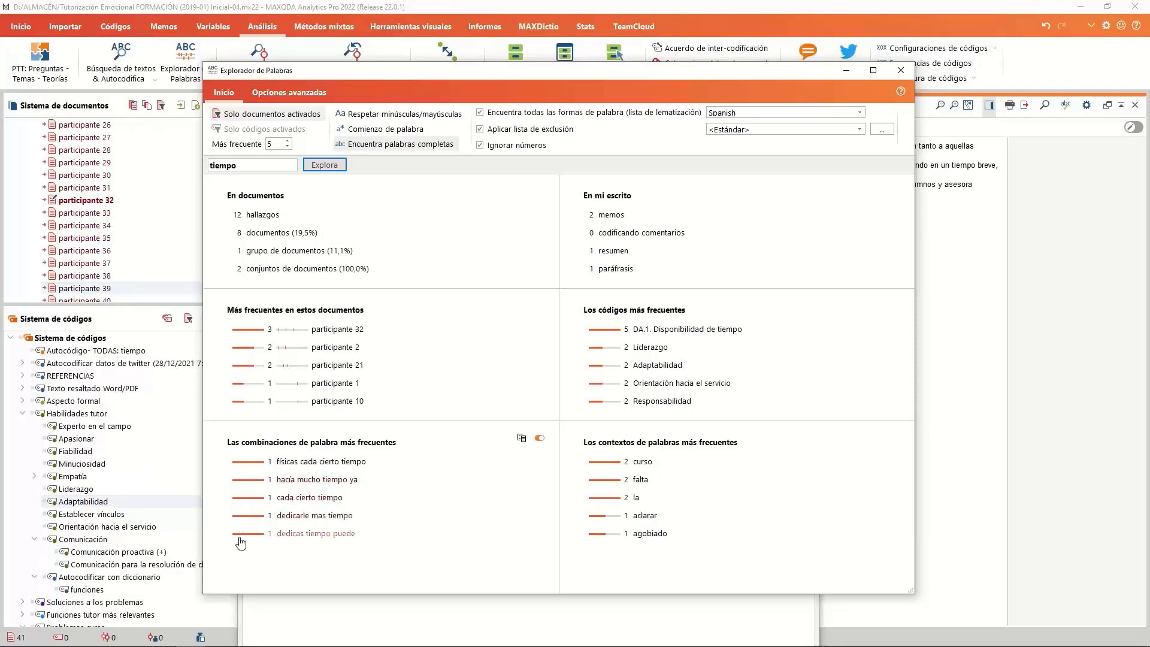
View the hits for the word combination "hacía mucho tiempo ya" and close the search results.
{"action": "left_click", "coordinate": [247, 483]}
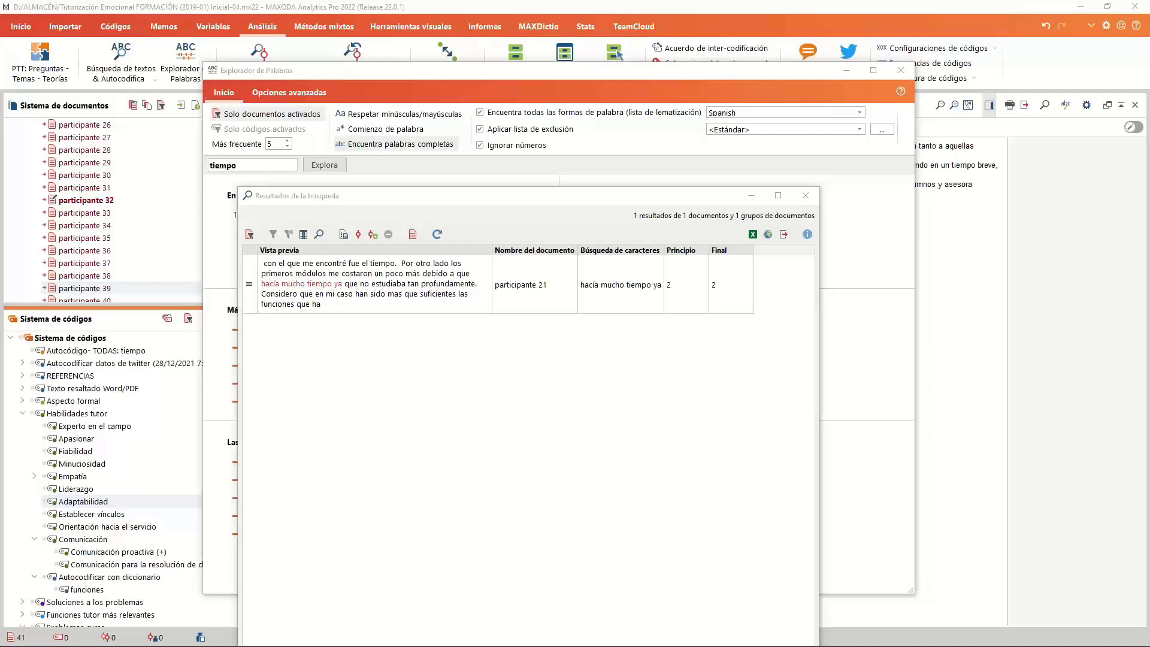
{"action": "left_click", "coordinate": [461, 211]}
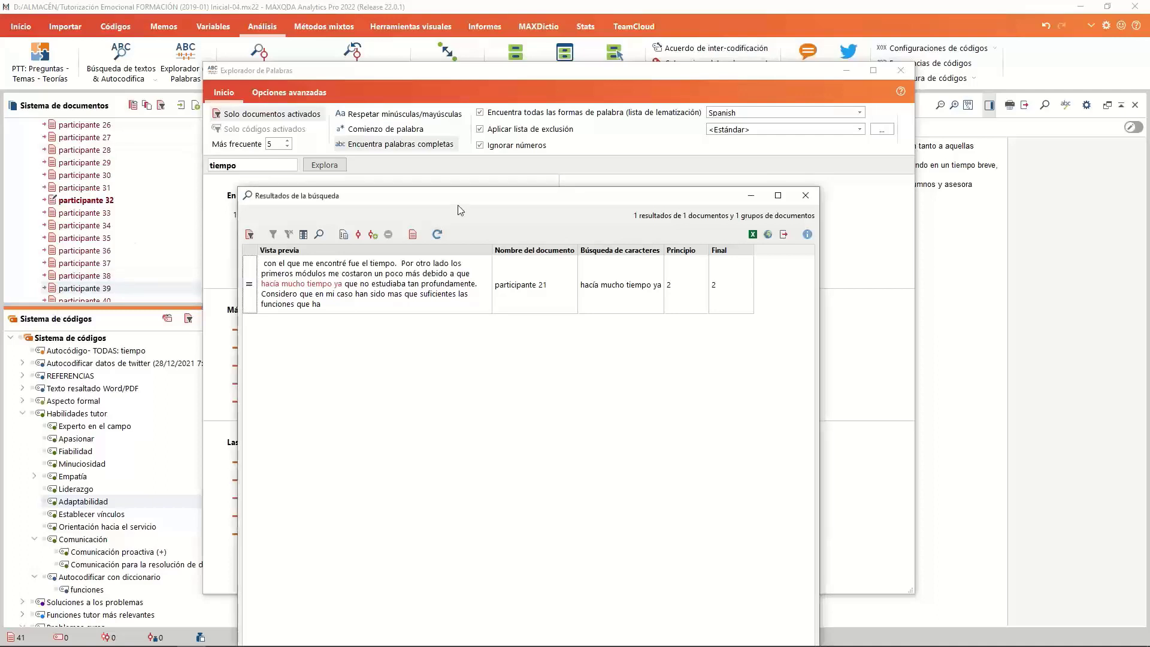
{"action": "left_click", "coordinate": [806, 195]}
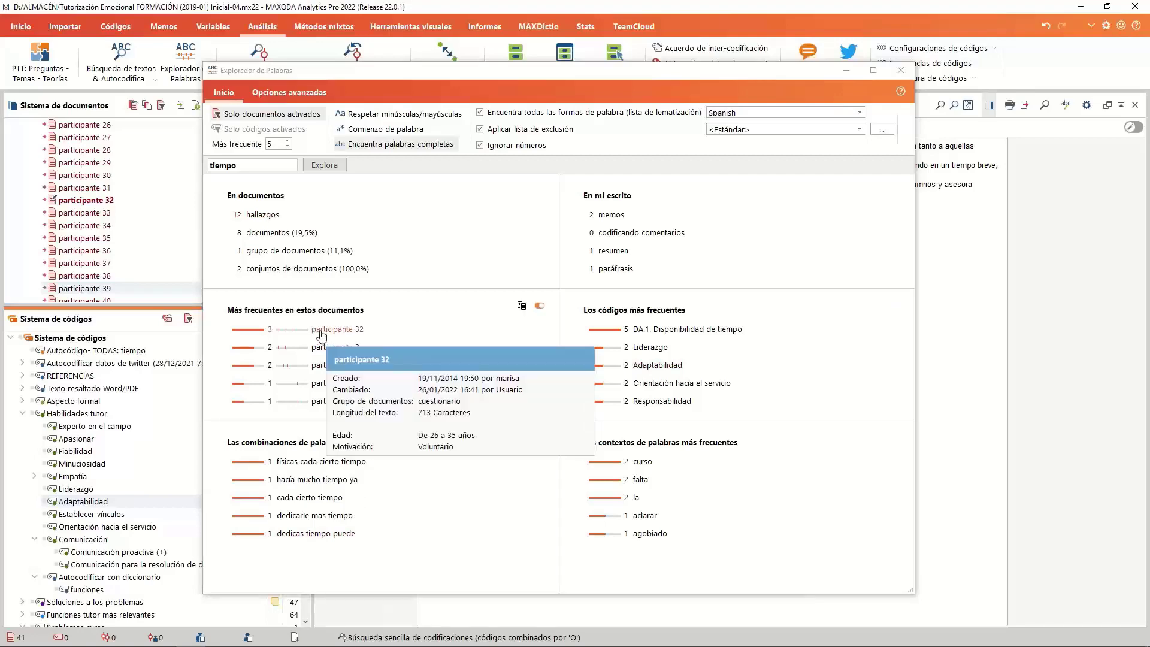
List all document hits for "tiempo", move the results aside to review them, and close them.
{"action": "left_click", "coordinate": [271, 221]}
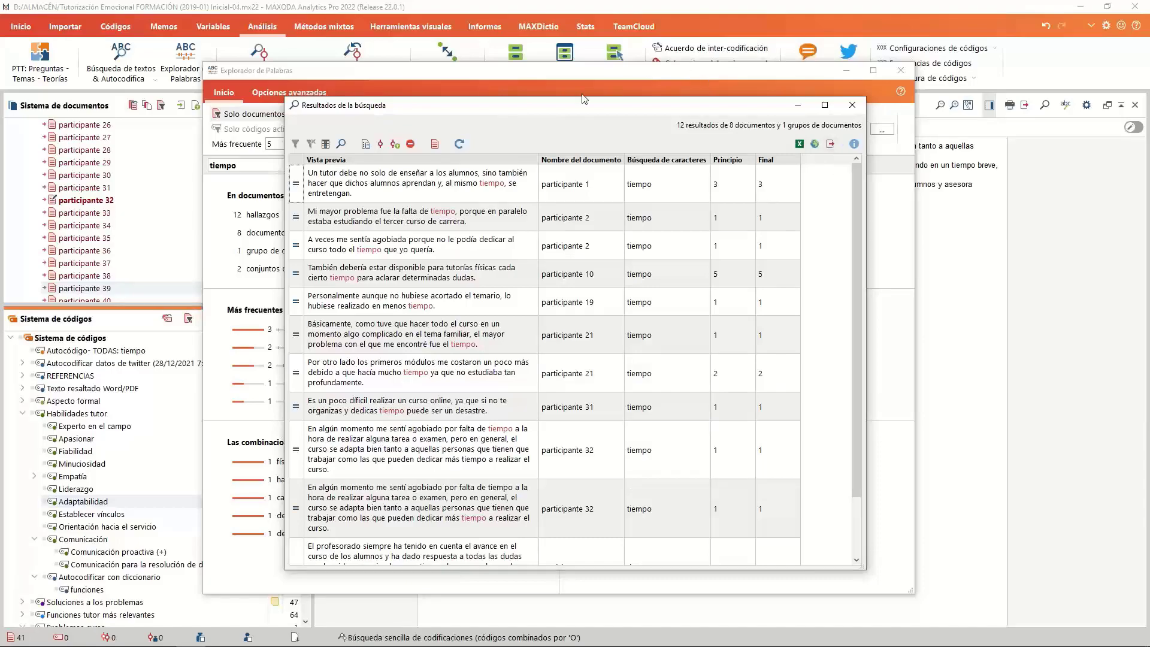
{"action": "left_click_drag", "start_coordinate": [574, 106], "coordinate": [826, 182]}
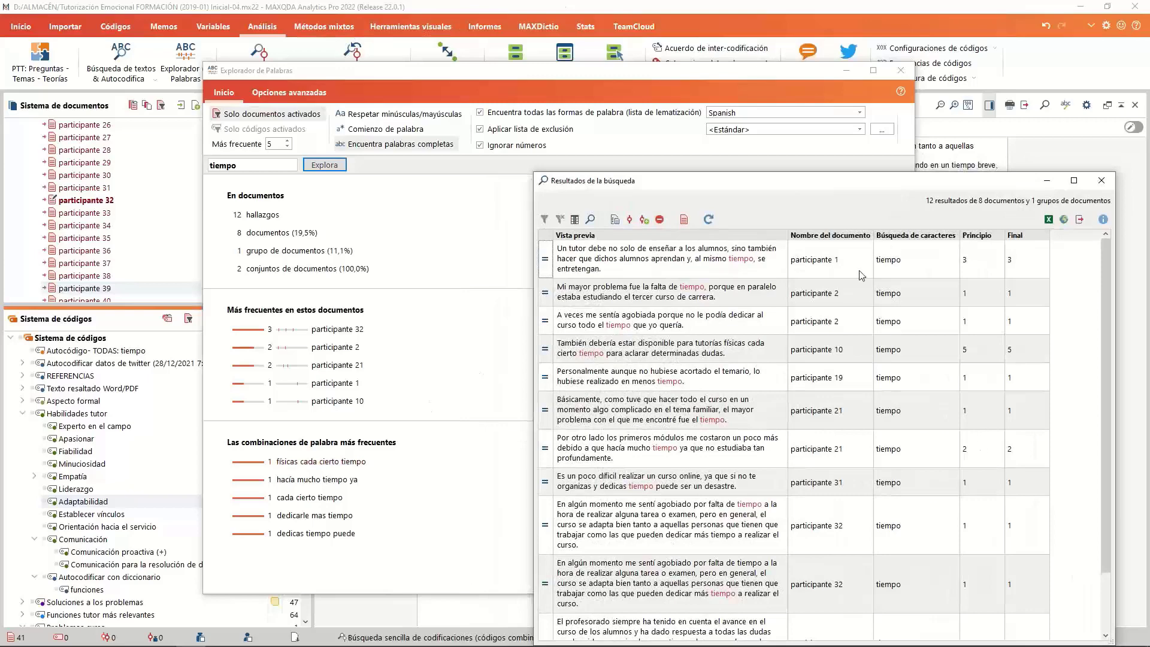
{"action": "left_click", "coordinate": [1103, 181]}
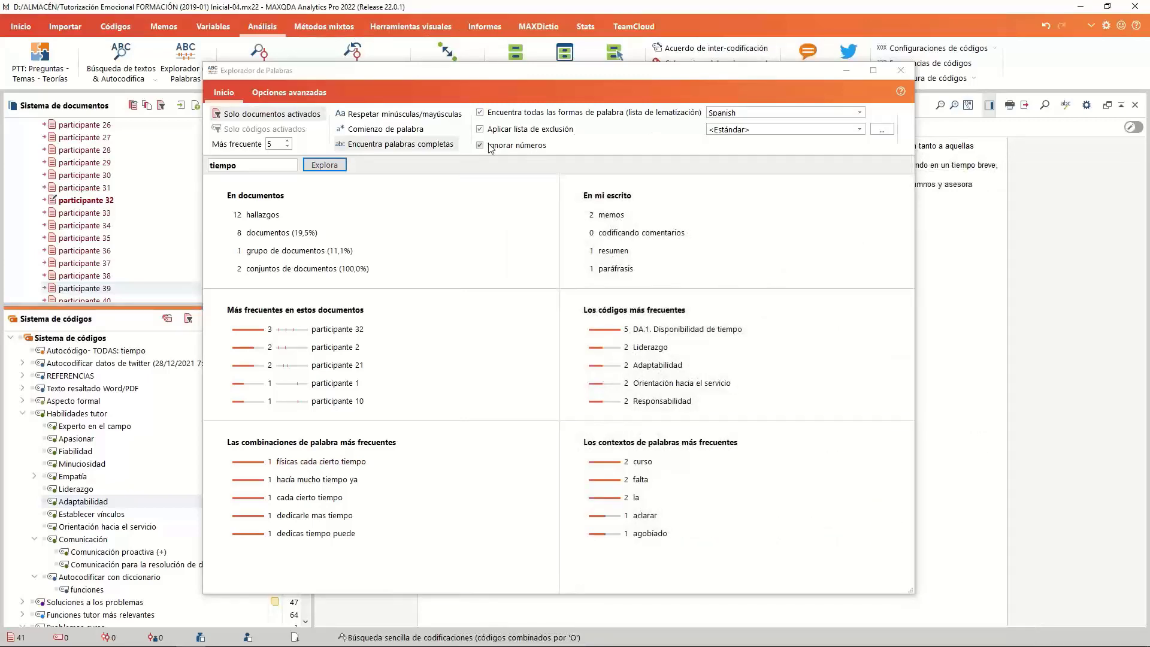
Review the "tiempo" hits found in participante 32 and close the search results.
{"action": "left_click", "coordinate": [520, 31]}
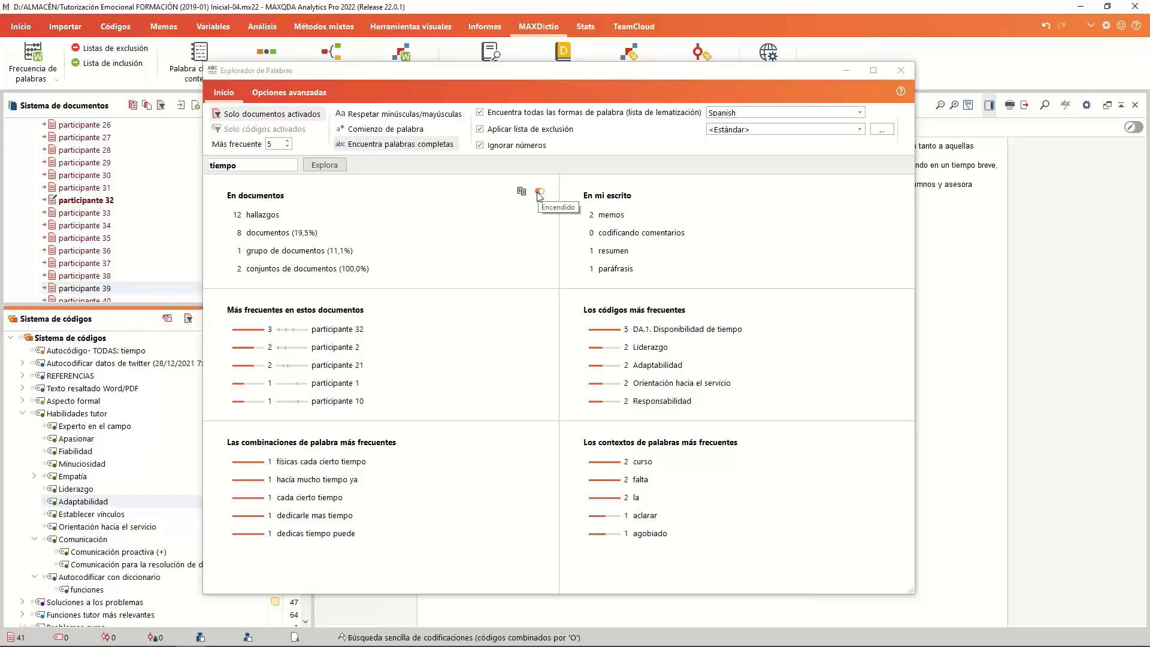
{"action": "key", "text": "XF86AudioRaiseVolume"}
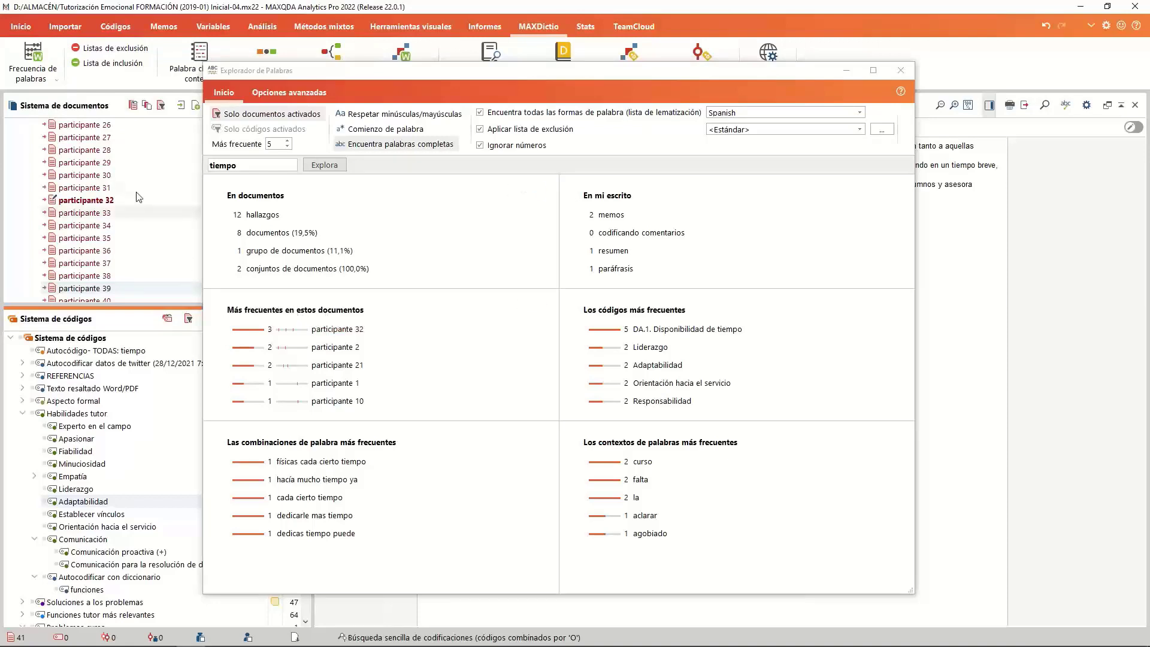
{"action": "left_click", "coordinate": [347, 335]}
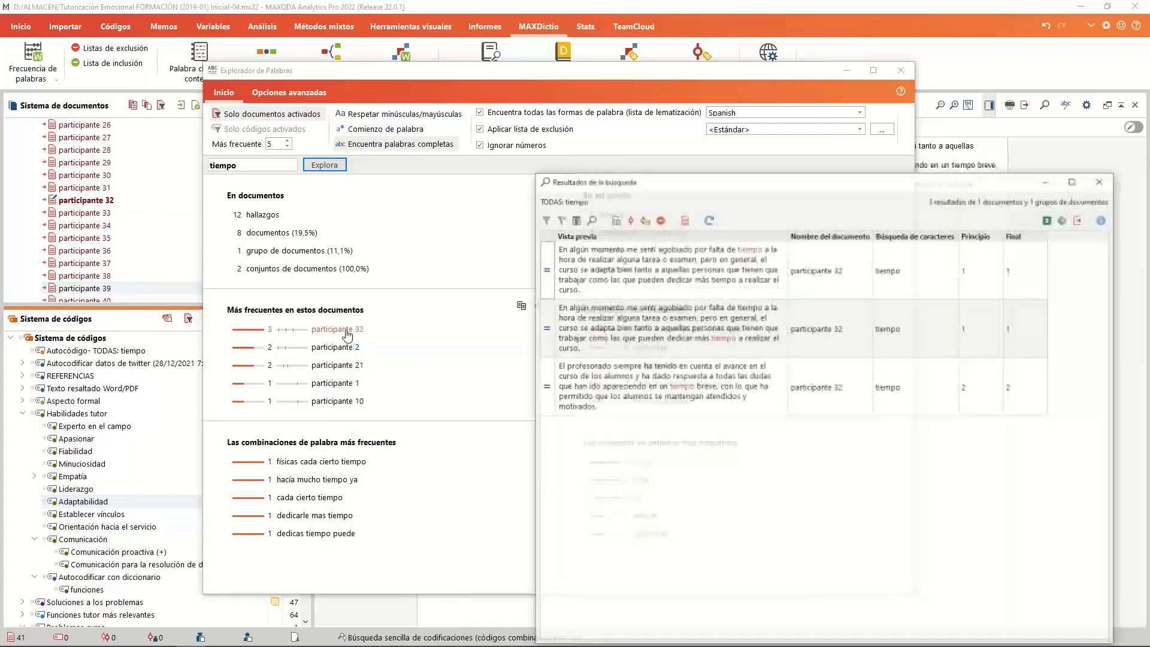
{"action": "left_click_drag", "start_coordinate": [688, 186], "coordinate": [647, 143]}
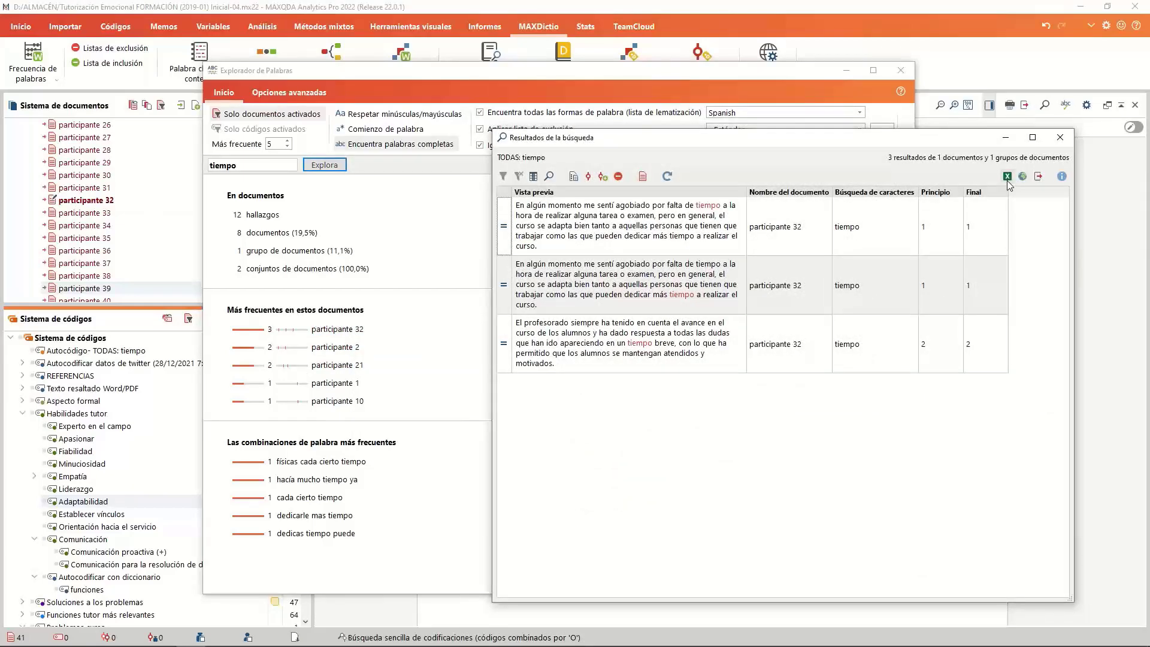
{"action": "left_click", "coordinate": [1060, 137]}
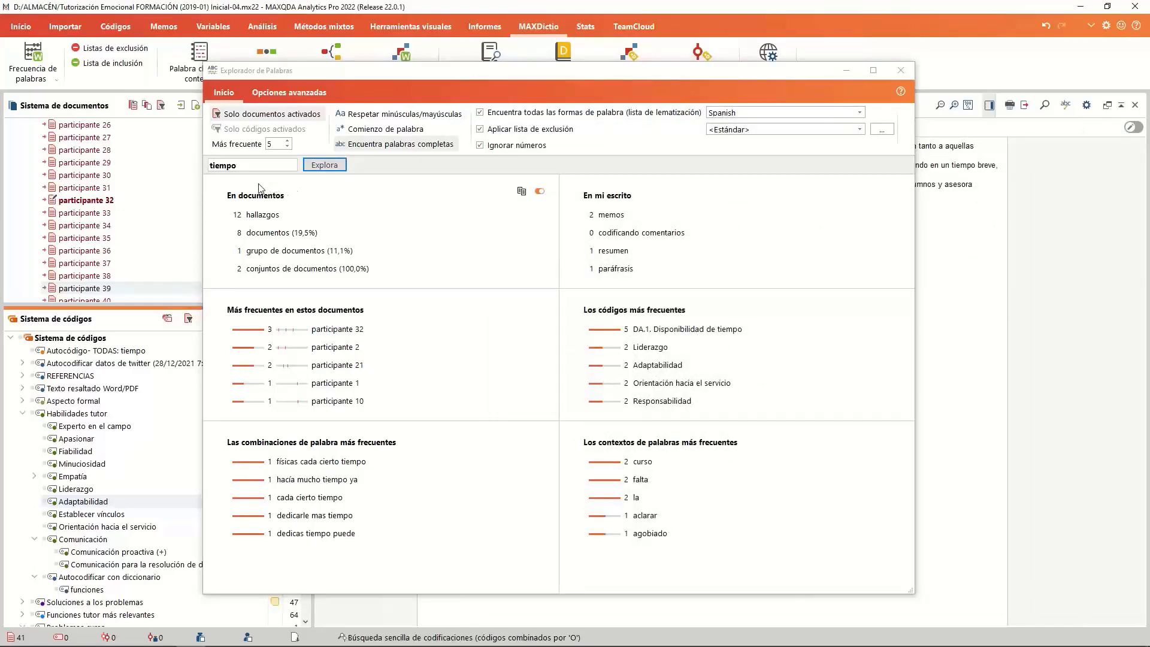
Run a word frequency analysis of the activated documents, differentiated by documents, with the <Estándar> exclusion list and Spanish lemmatization.
{"action": "left_click", "coordinate": [58, 83]}
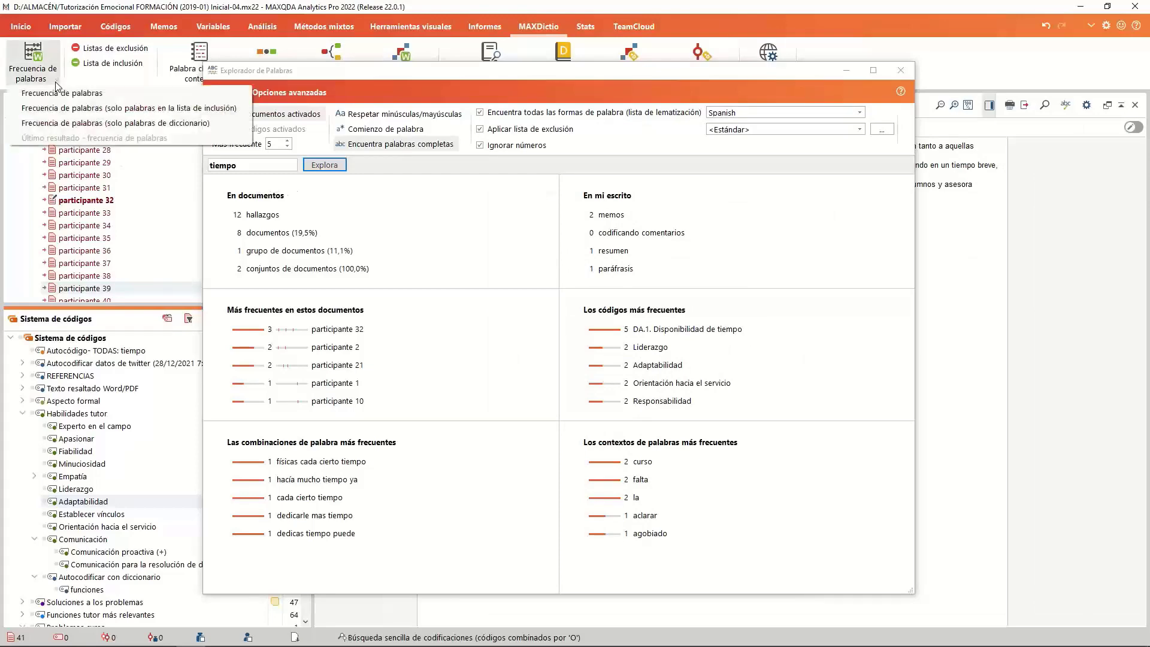
{"action": "left_click", "coordinate": [64, 95]}
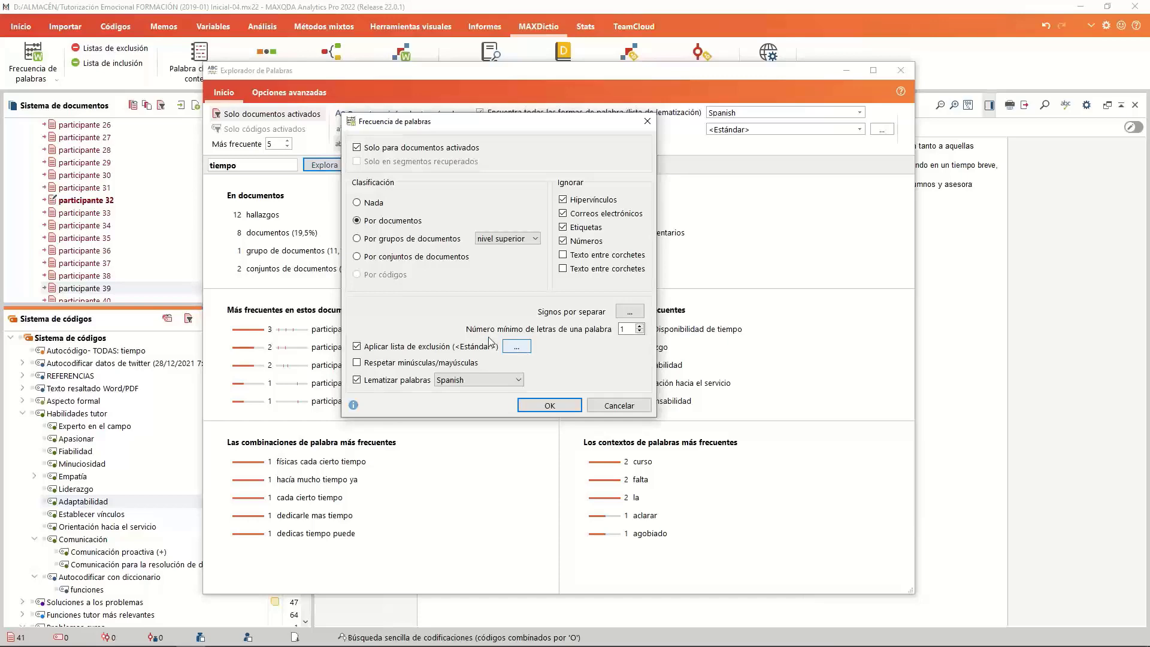
{"action": "left_click", "coordinate": [547, 409]}
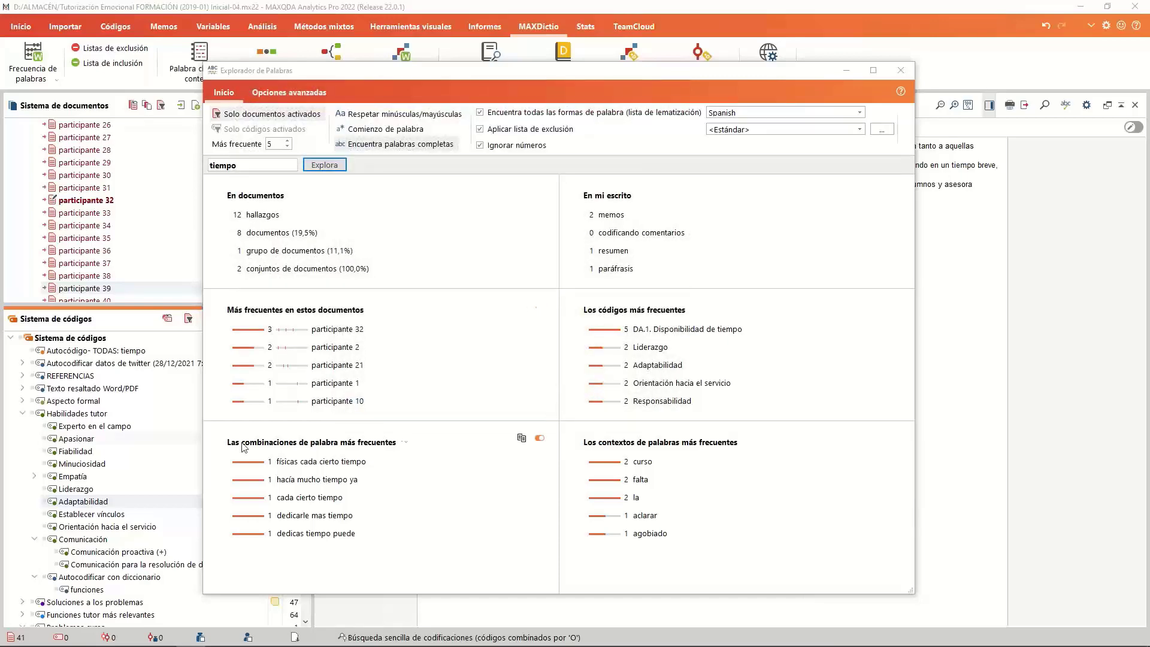
Reposition and enlarge the word frequency window in width and height to fit more participant columns and word rows.
{"action": "left_click_drag", "start_coordinate": [546, 145], "coordinate": [563, 132]}
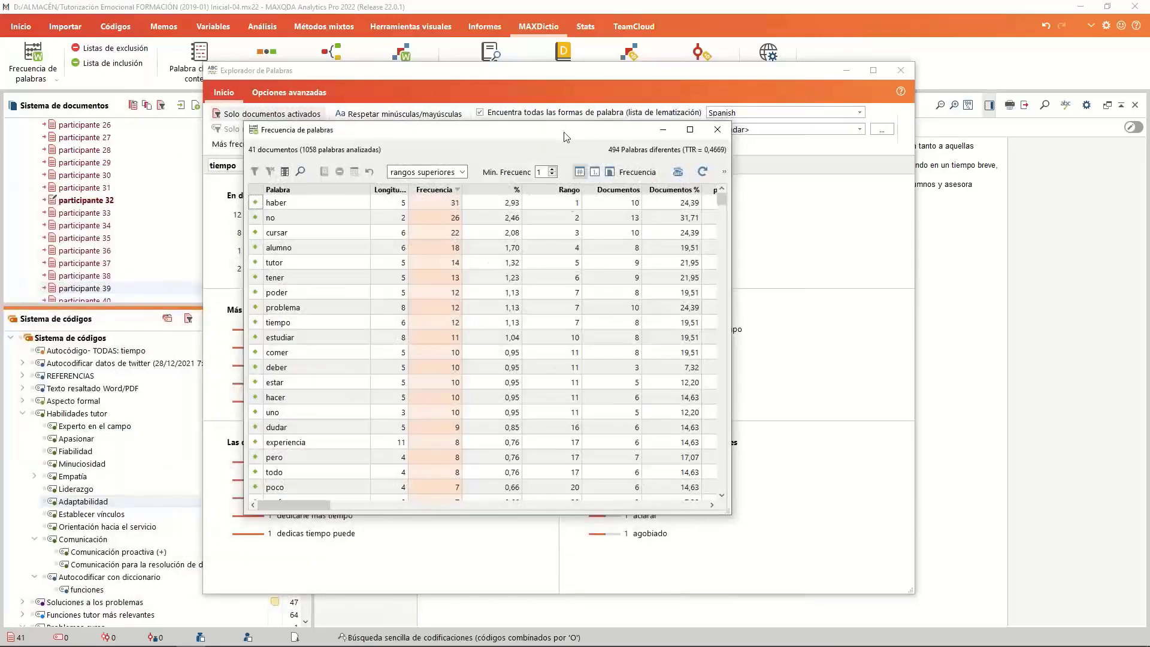
{"action": "left_click_drag", "start_coordinate": [733, 511], "coordinate": [908, 510]}
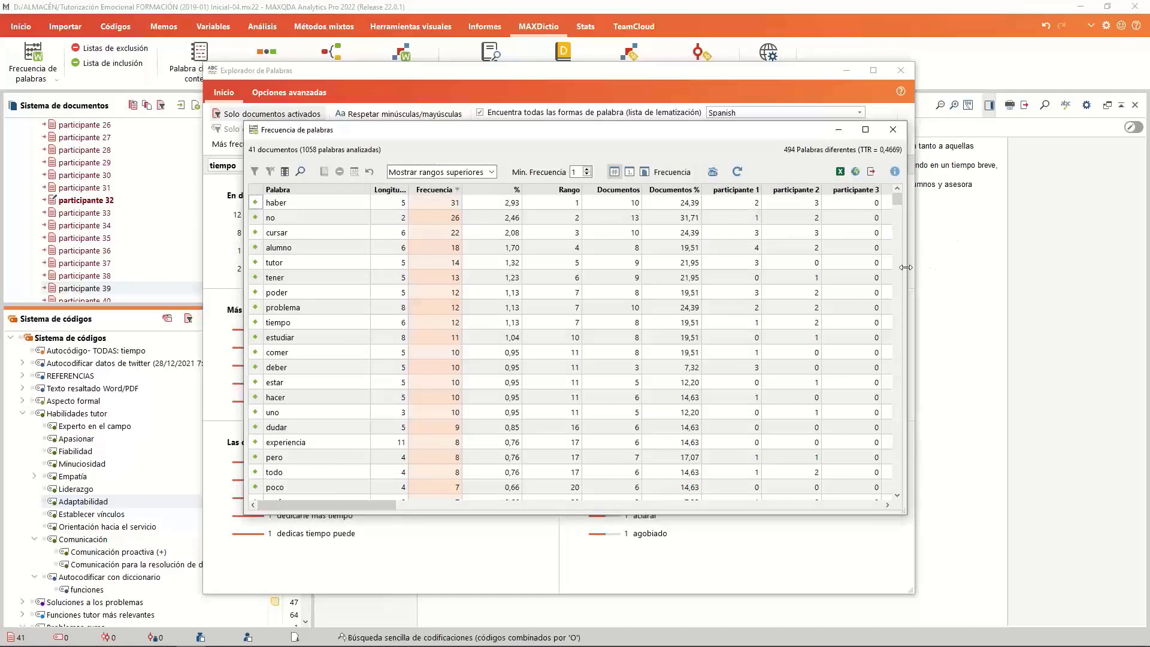
{"action": "left_click_drag", "start_coordinate": [902, 272], "coordinate": [1052, 272]}
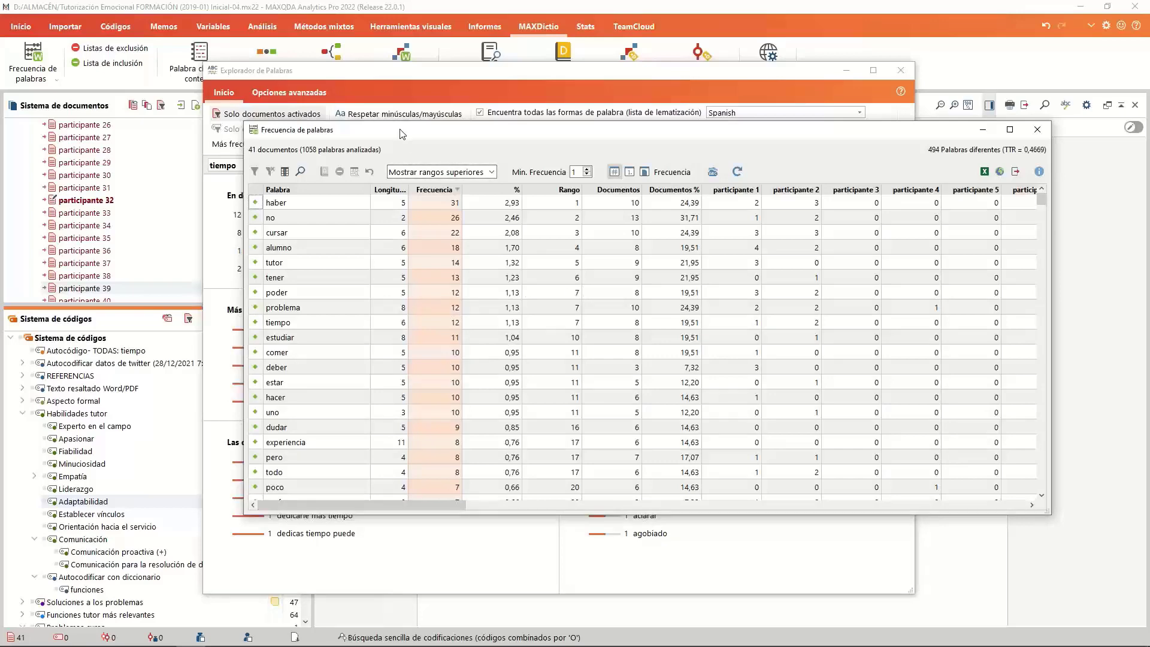
{"action": "left_click_drag", "start_coordinate": [396, 133], "coordinate": [338, 122]}
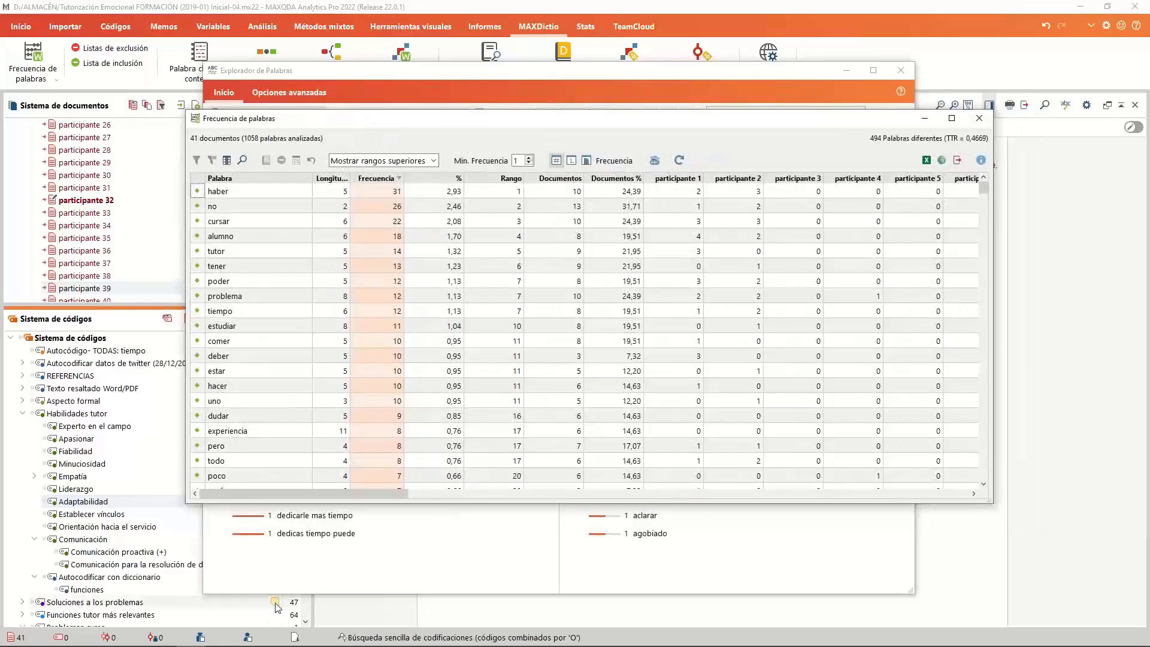
{"action": "left_click_drag", "start_coordinate": [301, 504], "coordinate": [303, 613]}
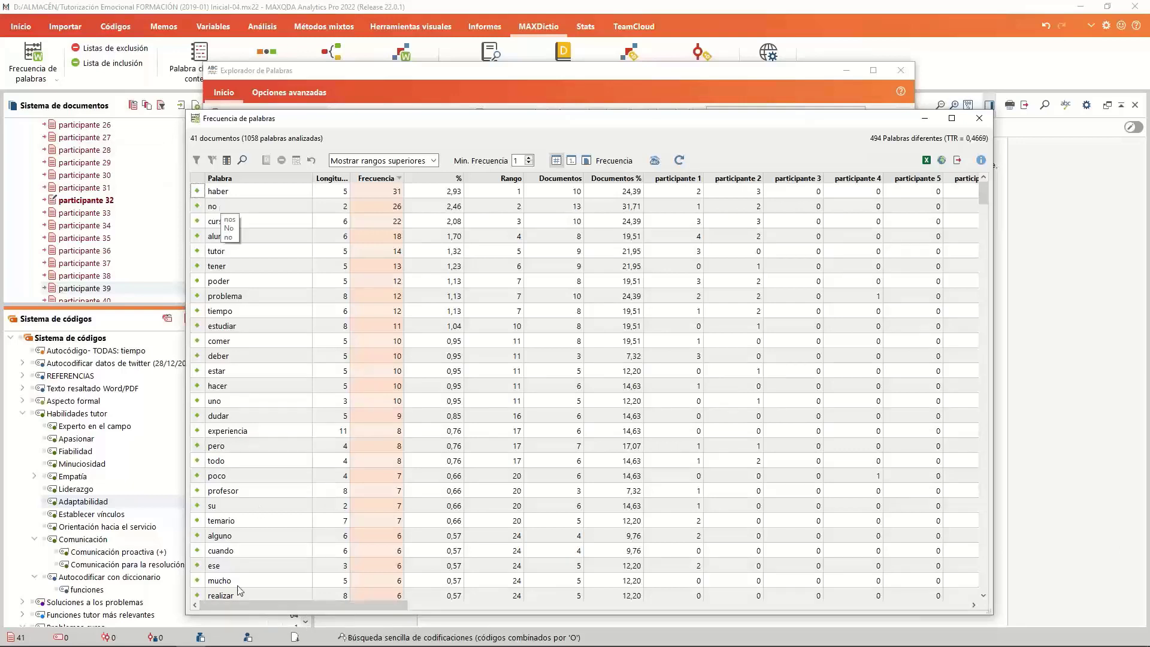
Mark "su" and "comer" for the exclusion list, look through the remaining words, and refresh the word frequency table.
{"action": "left_click", "coordinate": [203, 509]}
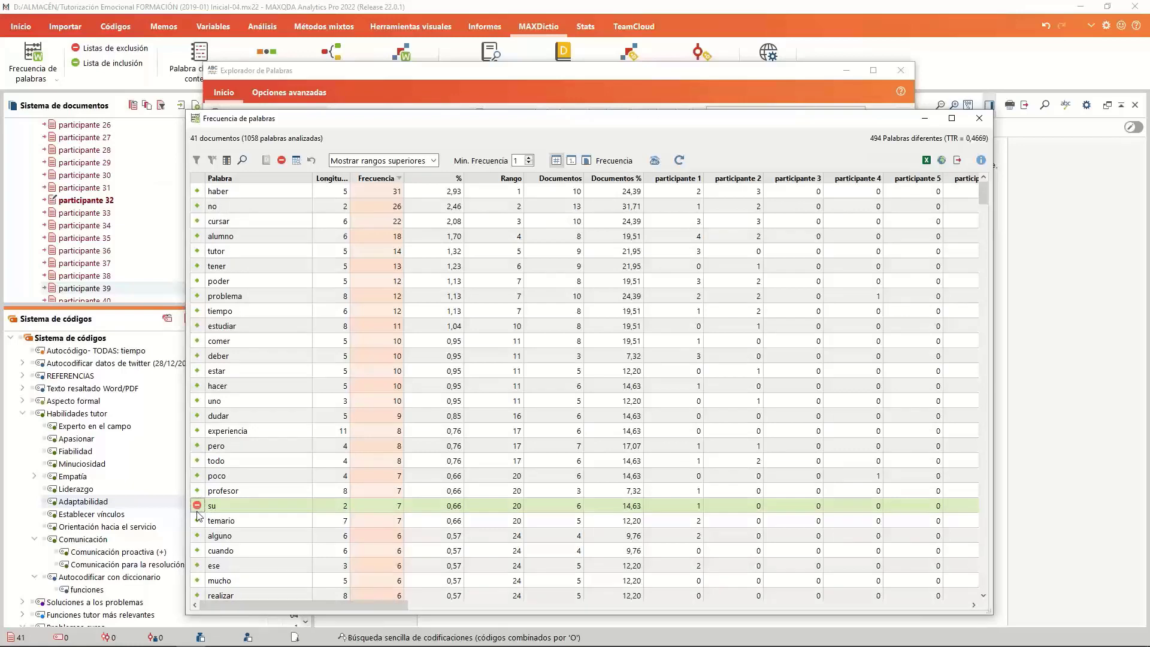
{"action": "left_click", "coordinate": [197, 341]}
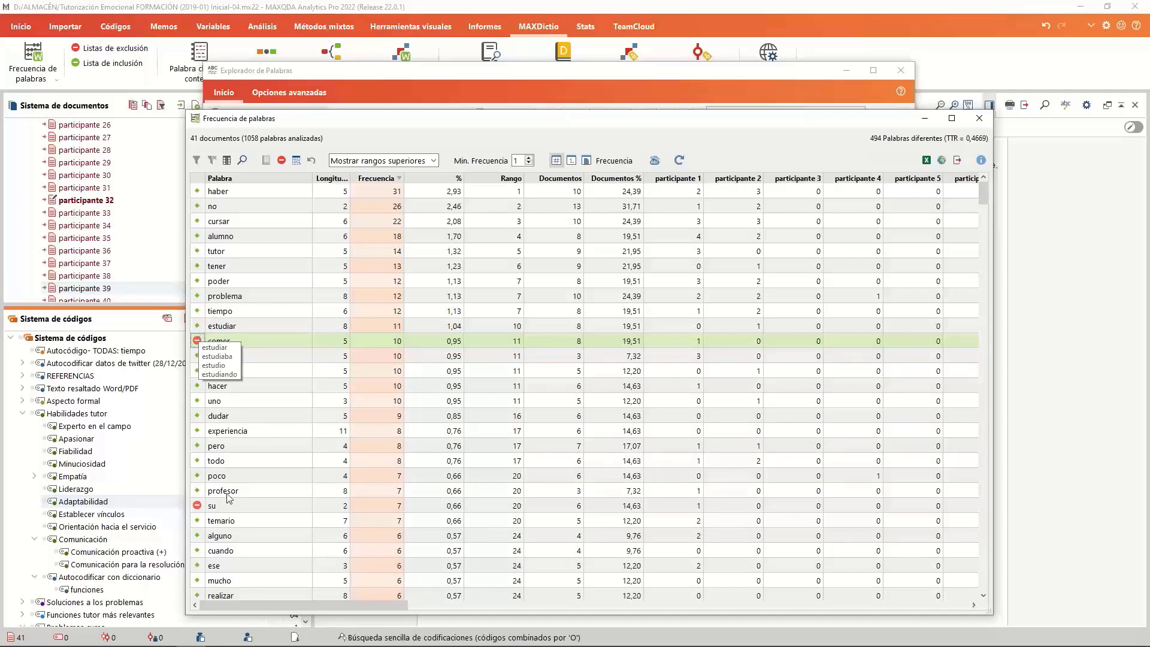
{"action": "scroll", "coordinate": [260, 571], "scroll_direction": "down", "scroll_amount": 3}
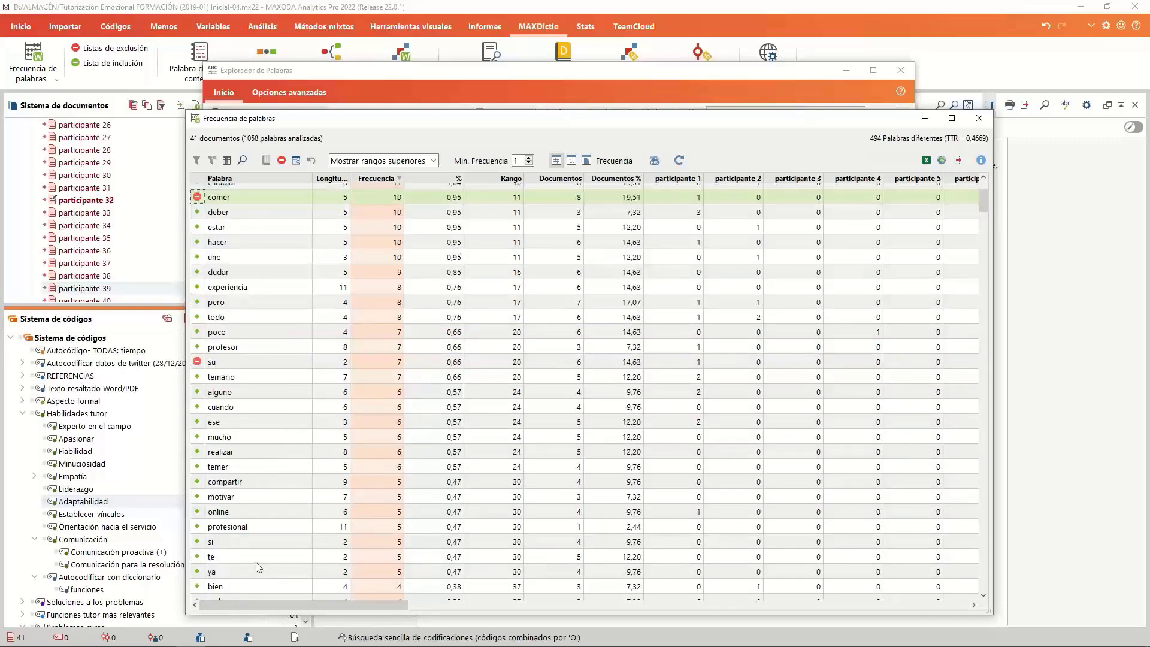
{"action": "scroll", "coordinate": [259, 570], "scroll_direction": "down", "scroll_amount": 3}
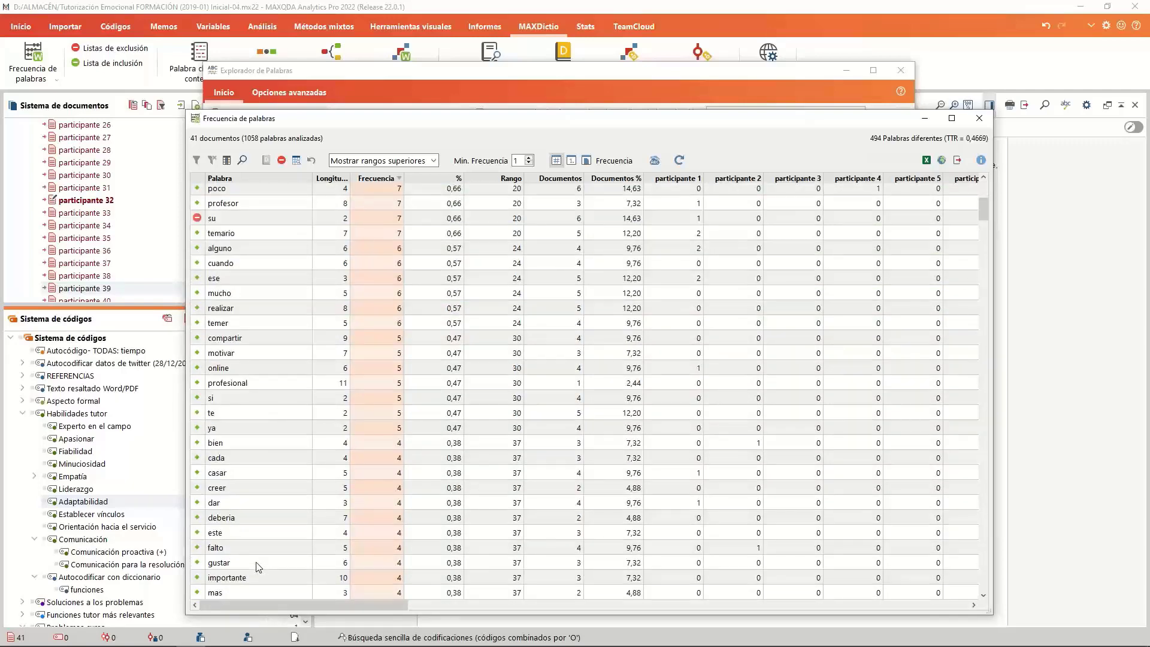
{"action": "scroll", "coordinate": [259, 563], "scroll_direction": "up", "scroll_amount": 6}
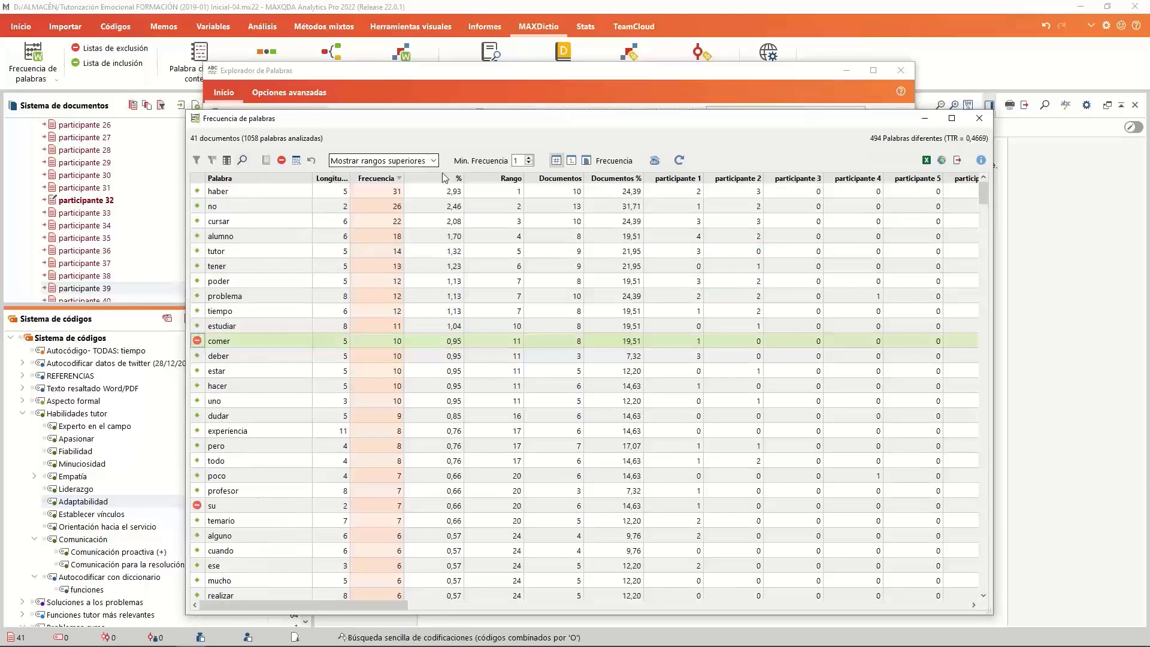
{"action": "left_click", "coordinate": [680, 162]}
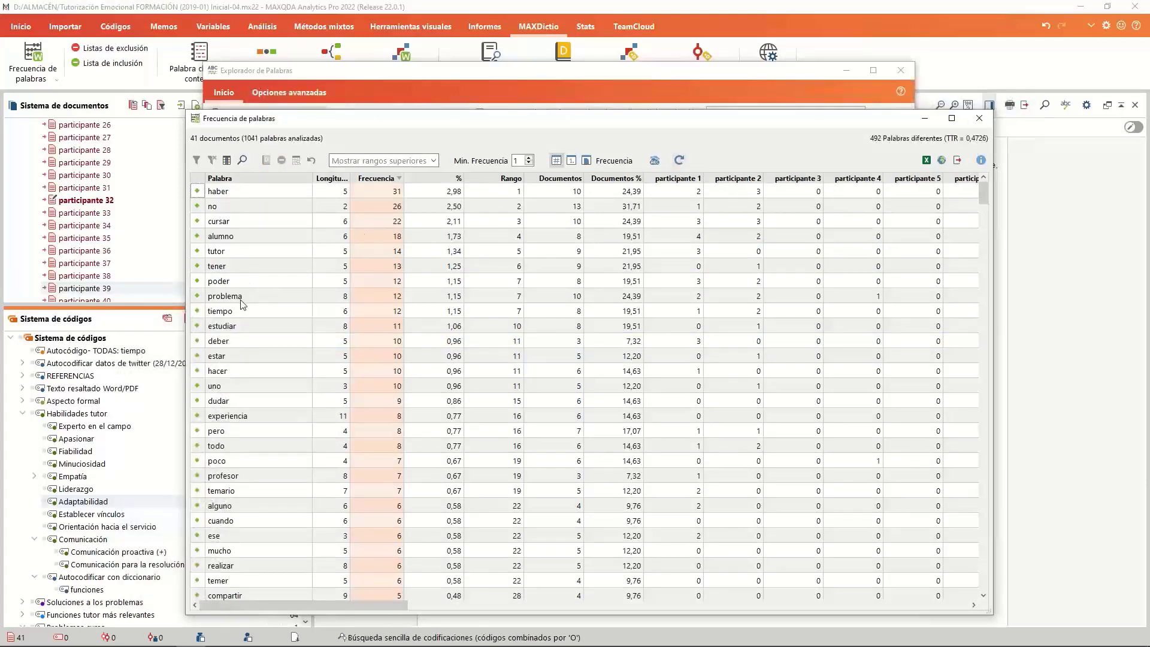
Open the hits for "problema" from the word frequency table, review them, and close the search results.
{"action": "double_click", "coordinate": [263, 299]}
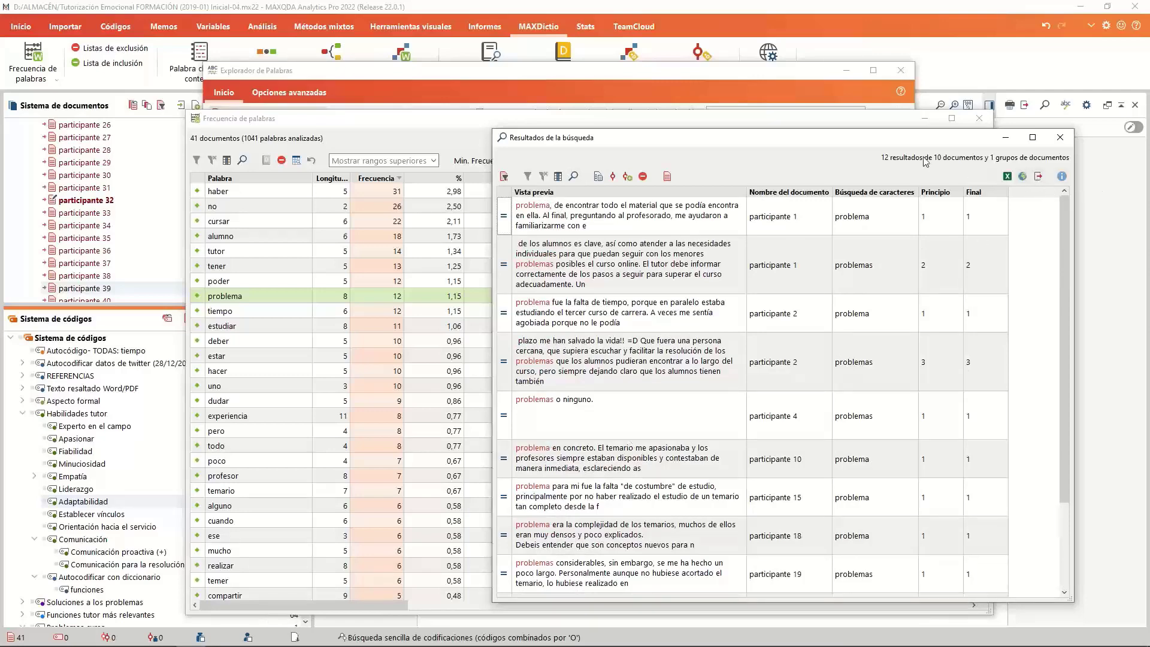
{"action": "left_click_drag", "start_coordinate": [918, 145], "coordinate": [923, 217]}
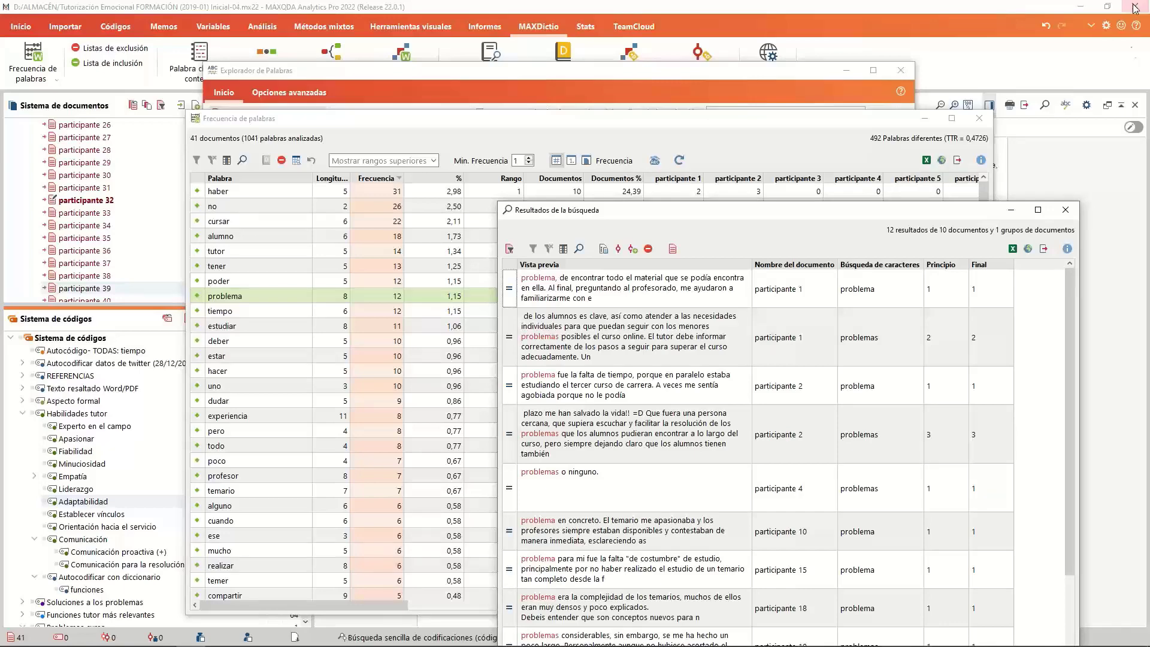
{"action": "left_click", "coordinate": [1065, 209]}
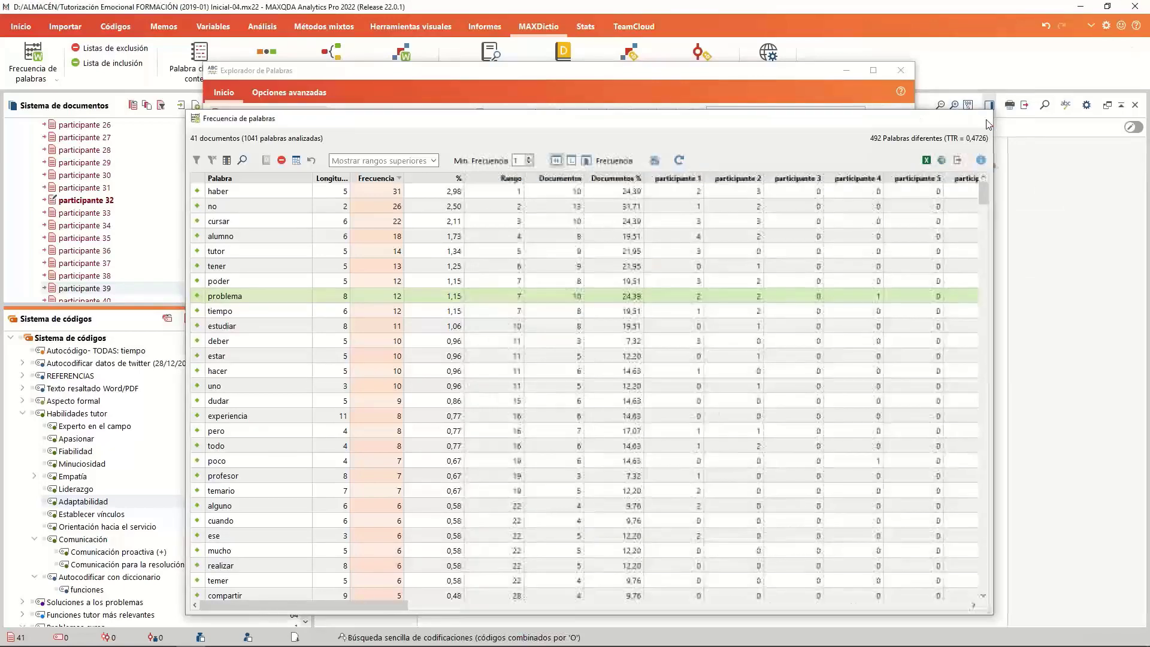
Close both word analysis windows and open the Word Matrix Browser for the listed custom search items in the activated documents, with documents as columns.
{"action": "left_click", "coordinate": [980, 118]}
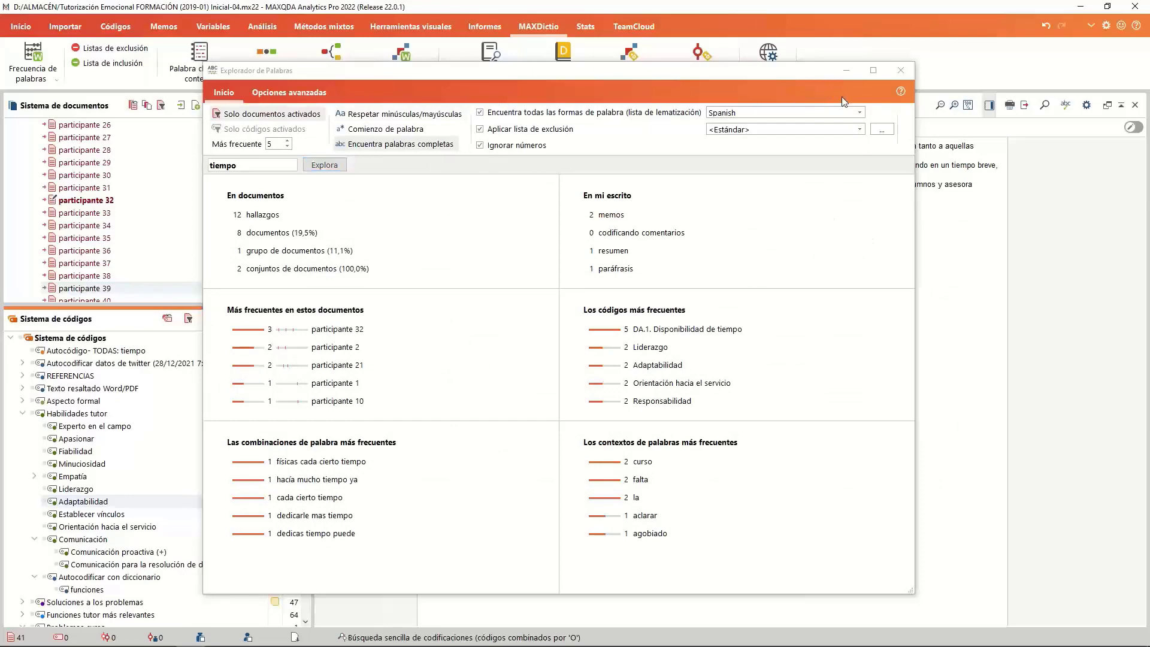
{"action": "left_click", "coordinate": [900, 71]}
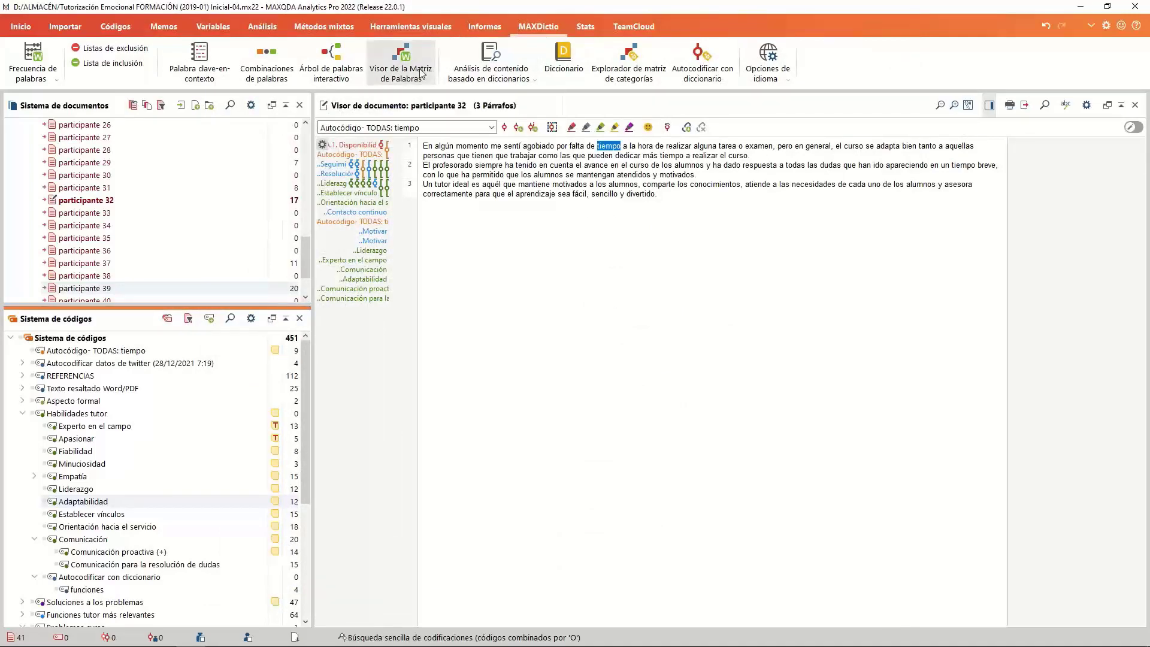
{"action": "left_click", "coordinate": [401, 57]}
{"action": "left_click_drag", "start_coordinate": [476, 154], "coordinate": [511, 147]}
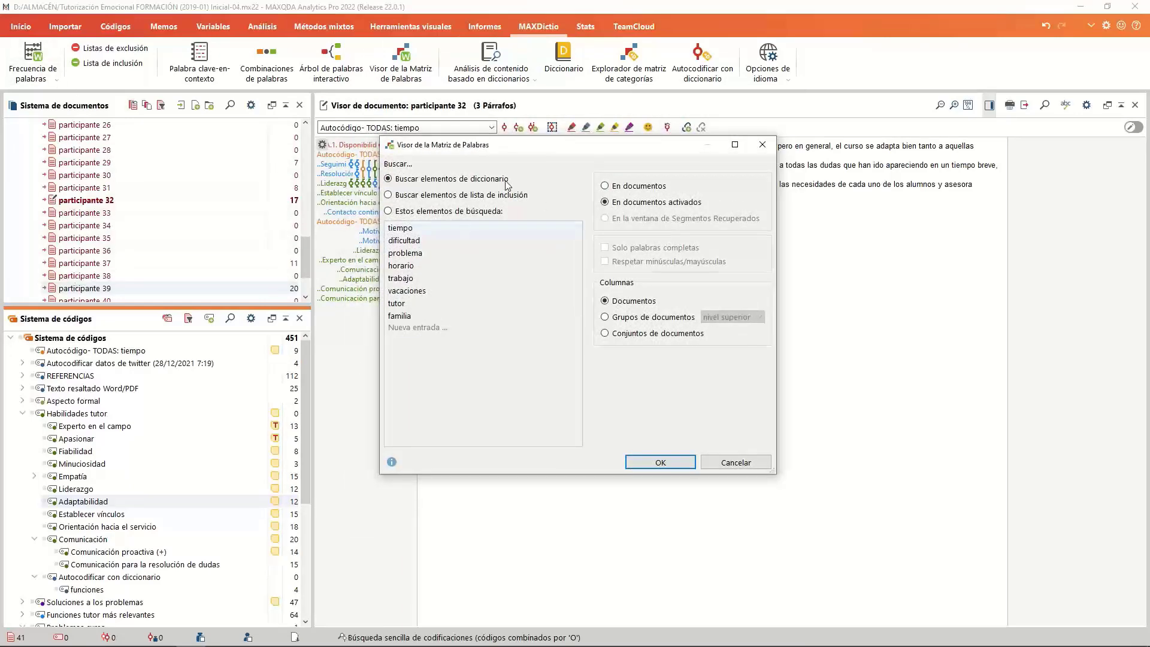
{"action": "left_click", "coordinate": [473, 212]}
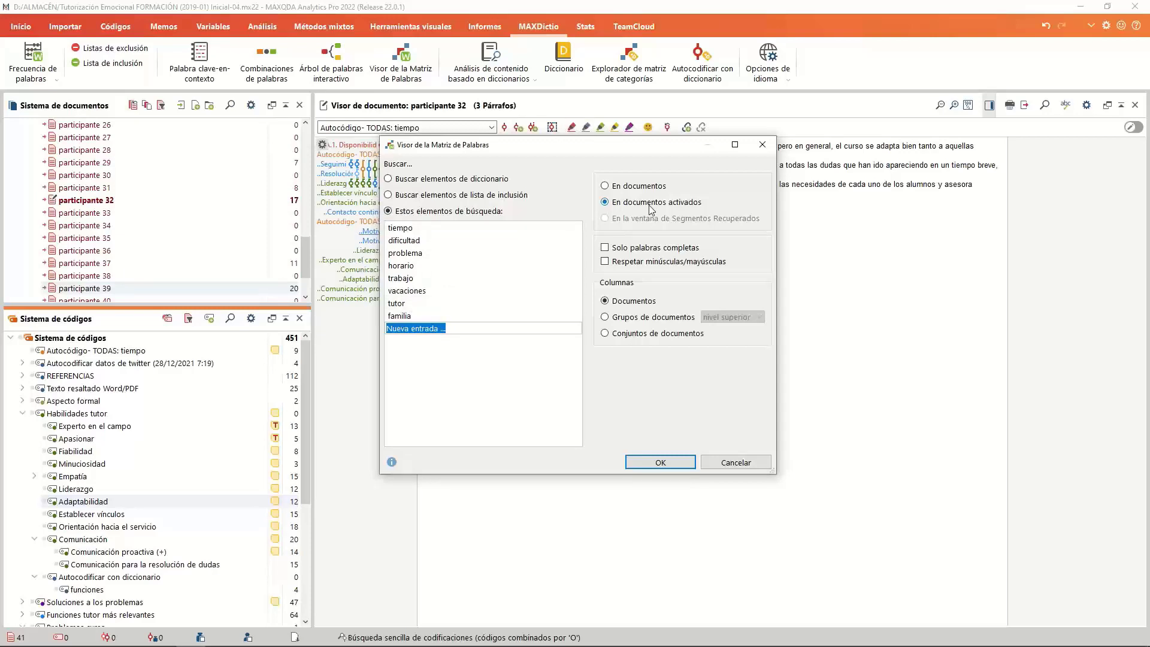
{"action": "left_click", "coordinate": [689, 463]}
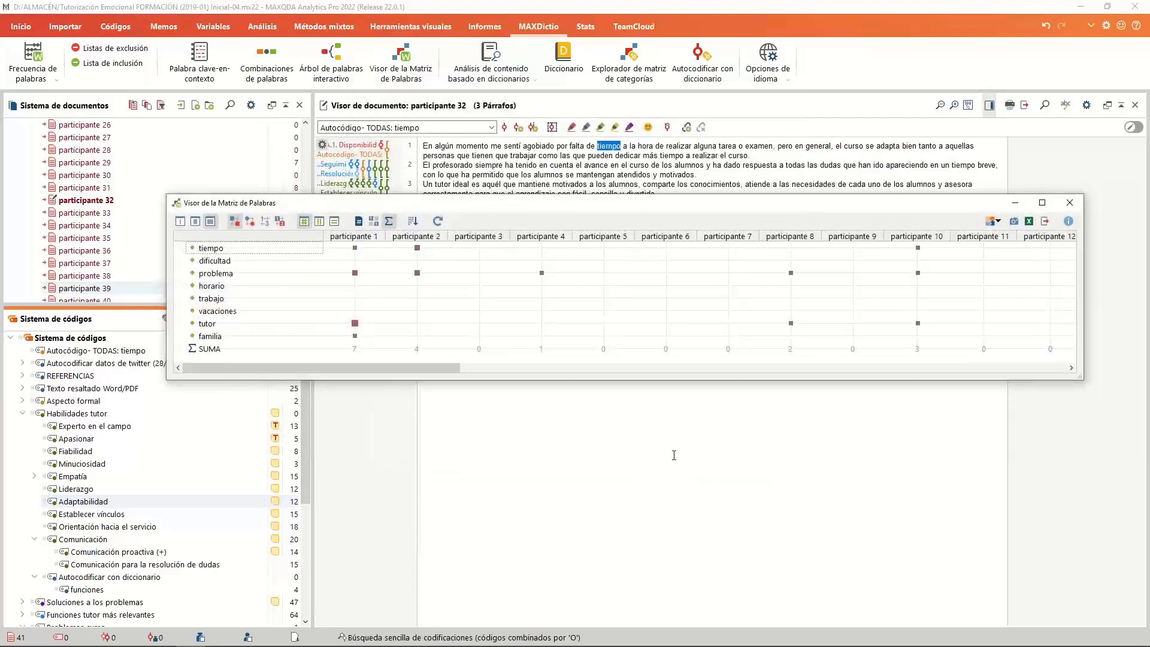
Reposition the word matrix window and examine the hits per search item across the participants, from participante 1 through participante 41.
{"action": "left_click_drag", "start_coordinate": [479, 208], "coordinate": [429, 160]}
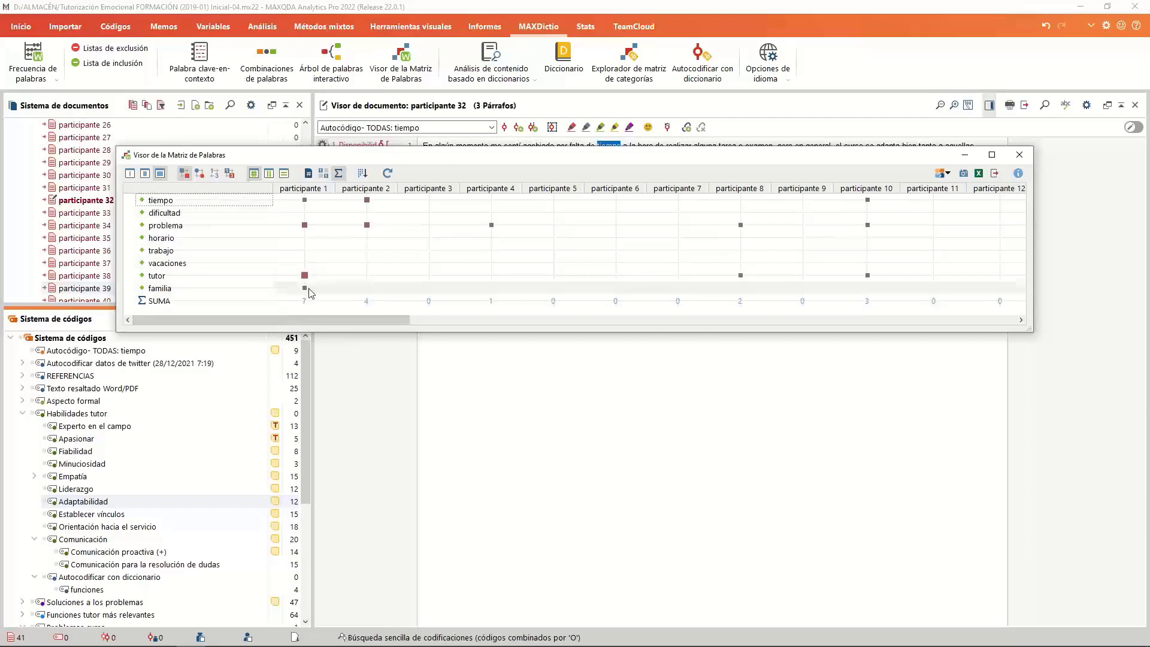
{"action": "mouse_move", "coordinate": [306, 279]}
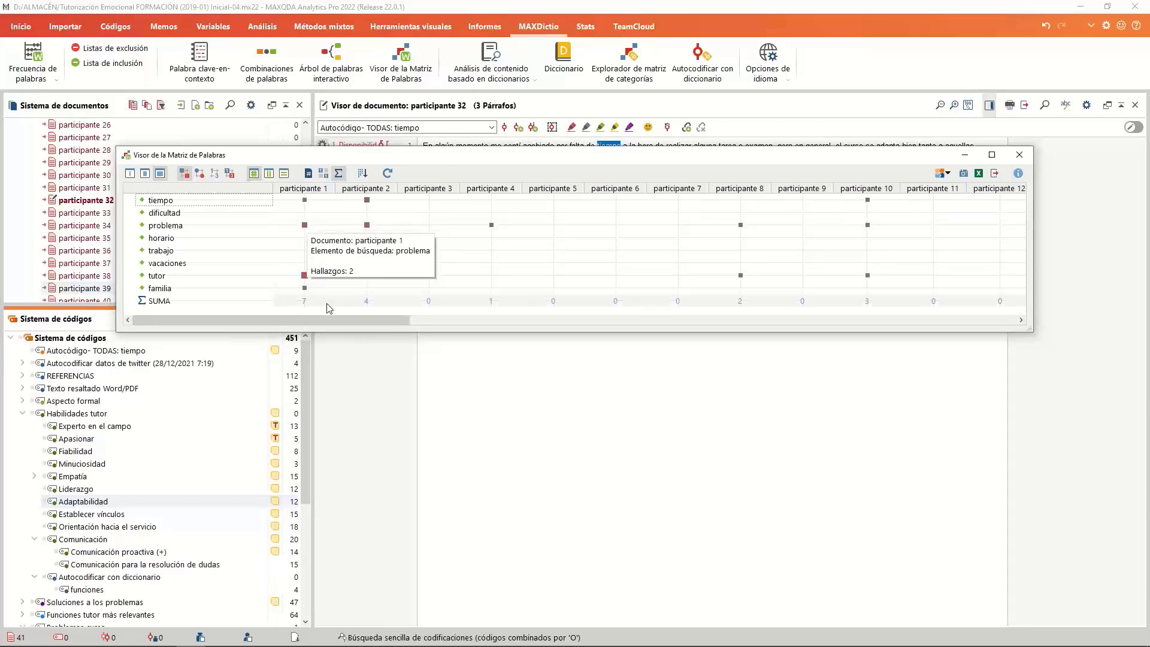
{"action": "left_click_drag", "start_coordinate": [329, 321], "coordinate": [956, 341]}
{"action": "mouse_move", "coordinate": [827, 280]}
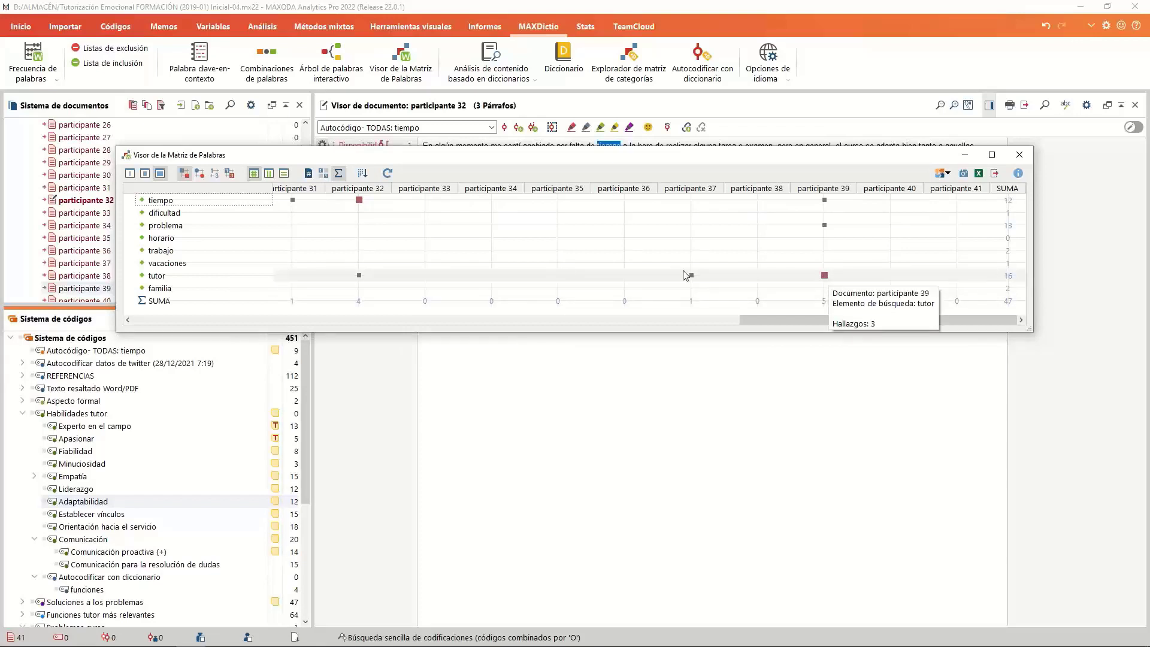
Try the matrix display with values on coloured cells and with plain numbers, and set the nodes to circles.
{"action": "left_click", "coordinate": [229, 176]}
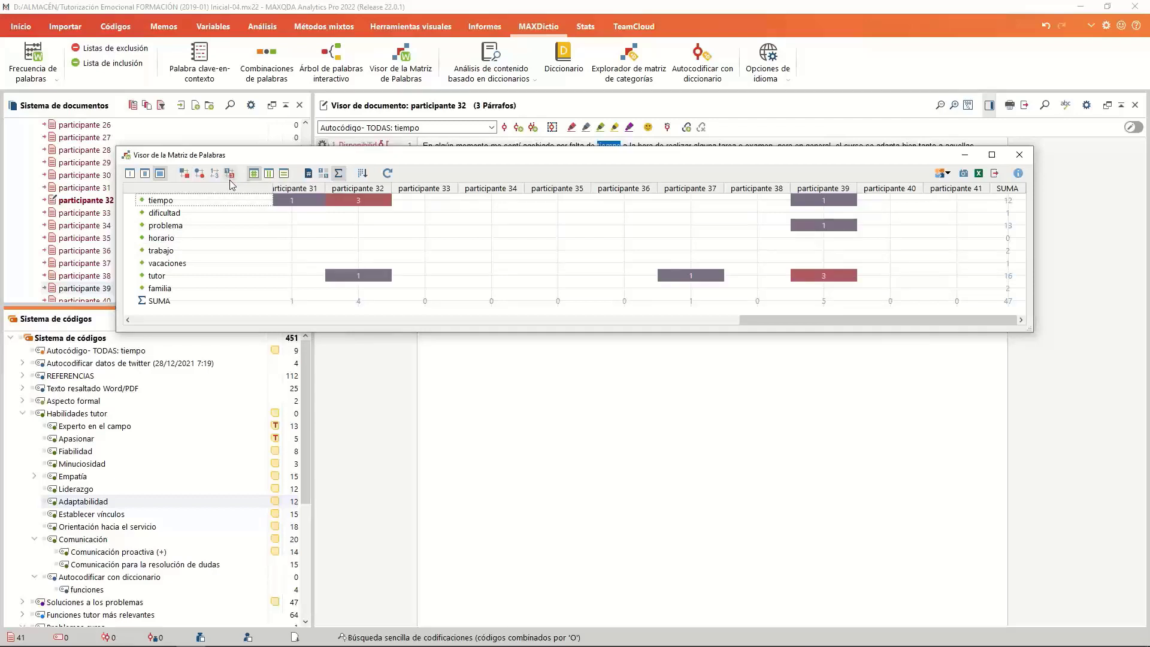
{"action": "left_click_drag", "start_coordinate": [779, 325], "coordinate": [166, 353]}
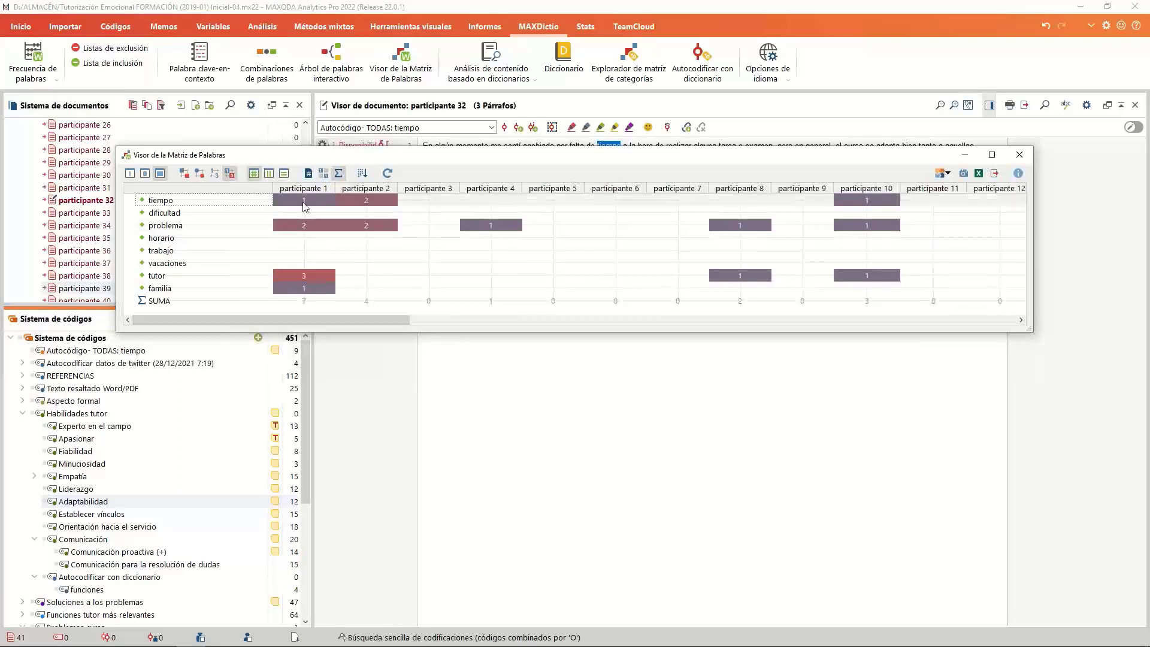
{"action": "left_click", "coordinate": [215, 174]}
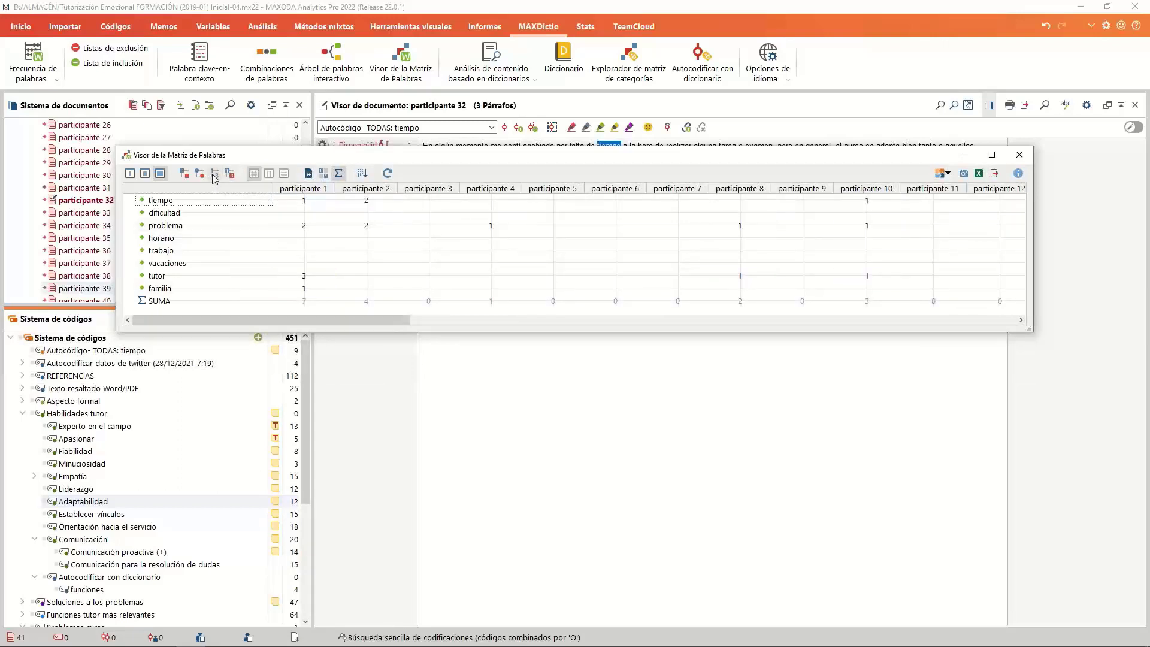
{"action": "left_click", "coordinate": [201, 174]}
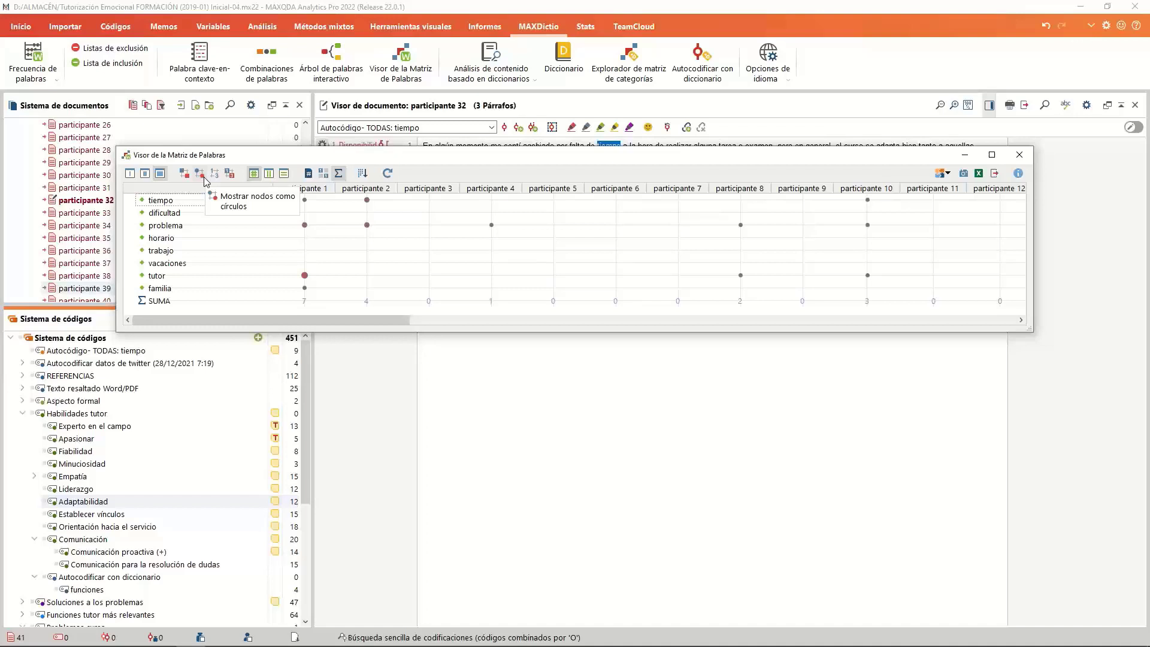
{"action": "left_click", "coordinate": [202, 177]}
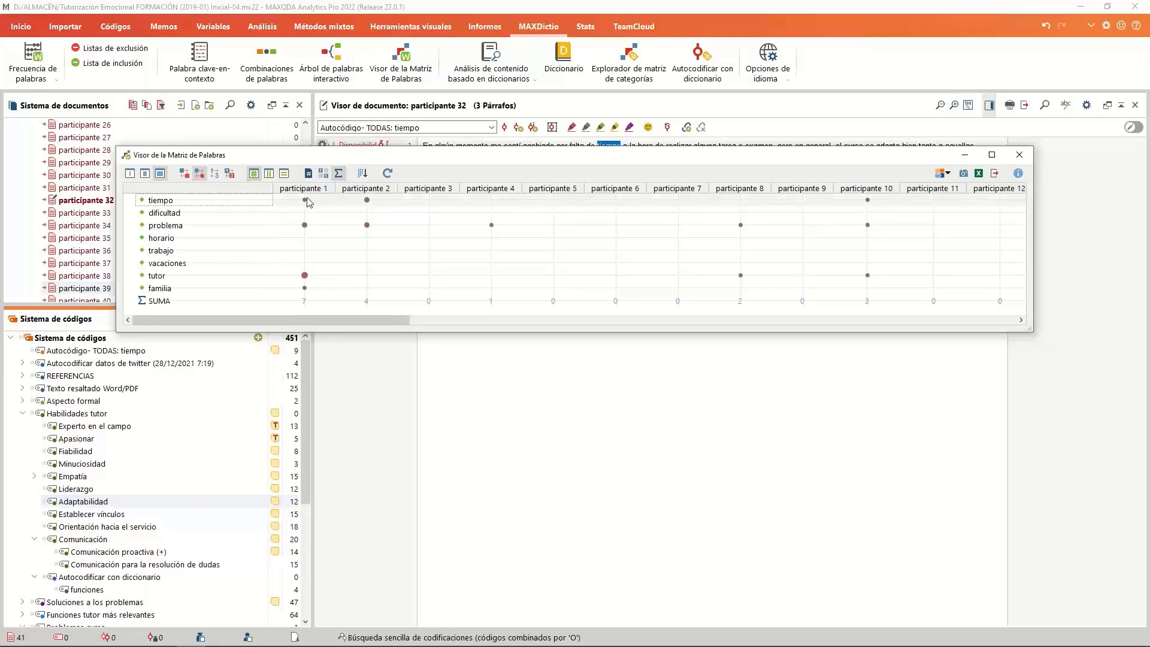
Open the "tiempo" hits for participante 2 from the matrix, review them beside it, and close the results and the matrix.
{"action": "left_click", "coordinate": [367, 200]}
{"action": "double_click", "coordinate": [368, 200]}
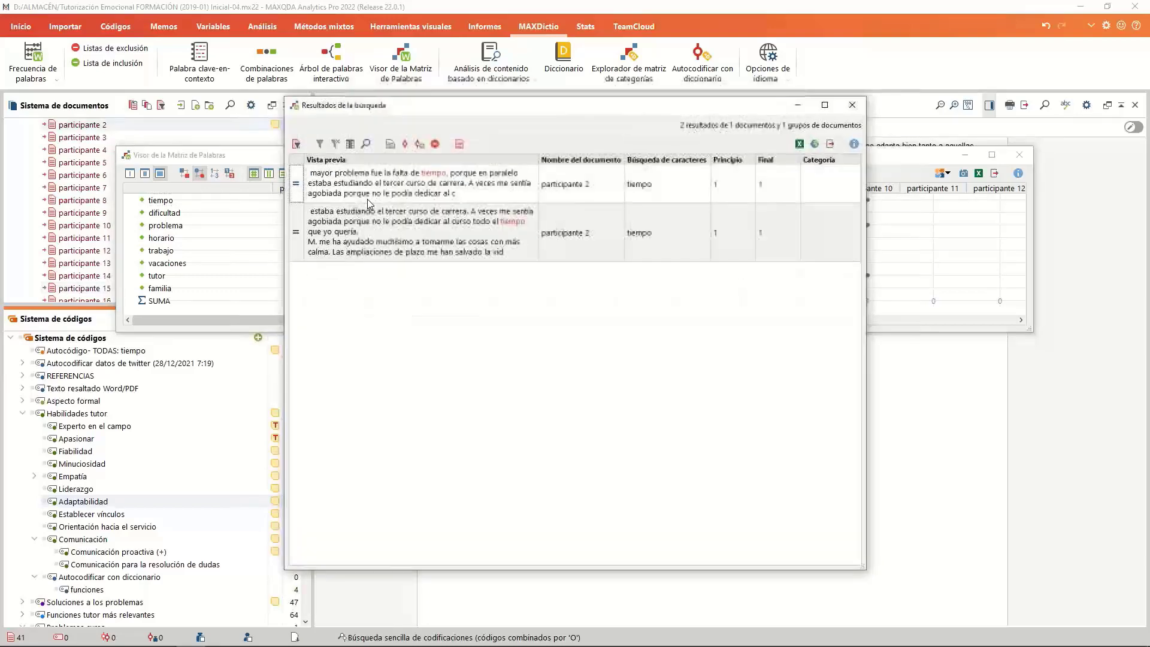
{"action": "left_click_drag", "start_coordinate": [443, 104], "coordinate": [518, 179]}
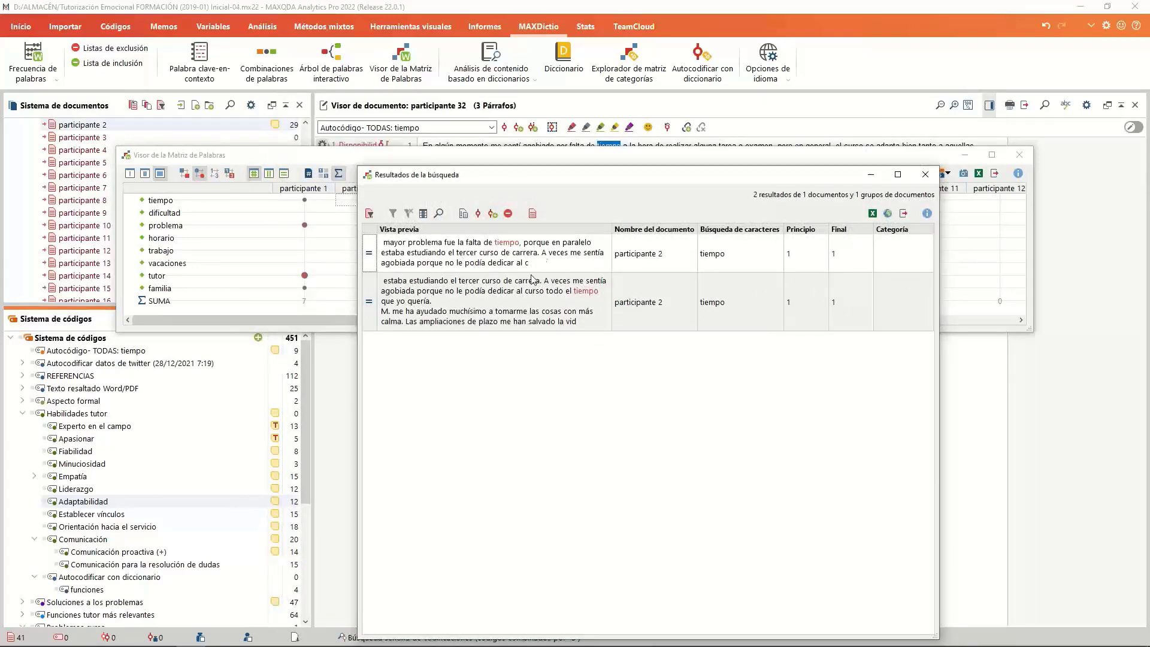
{"action": "left_click_drag", "start_coordinate": [556, 183], "coordinate": [574, 309]}
{"action": "left_click_drag", "start_coordinate": [569, 160], "coordinate": [566, 201]}
{"action": "left_click", "coordinate": [464, 492]}
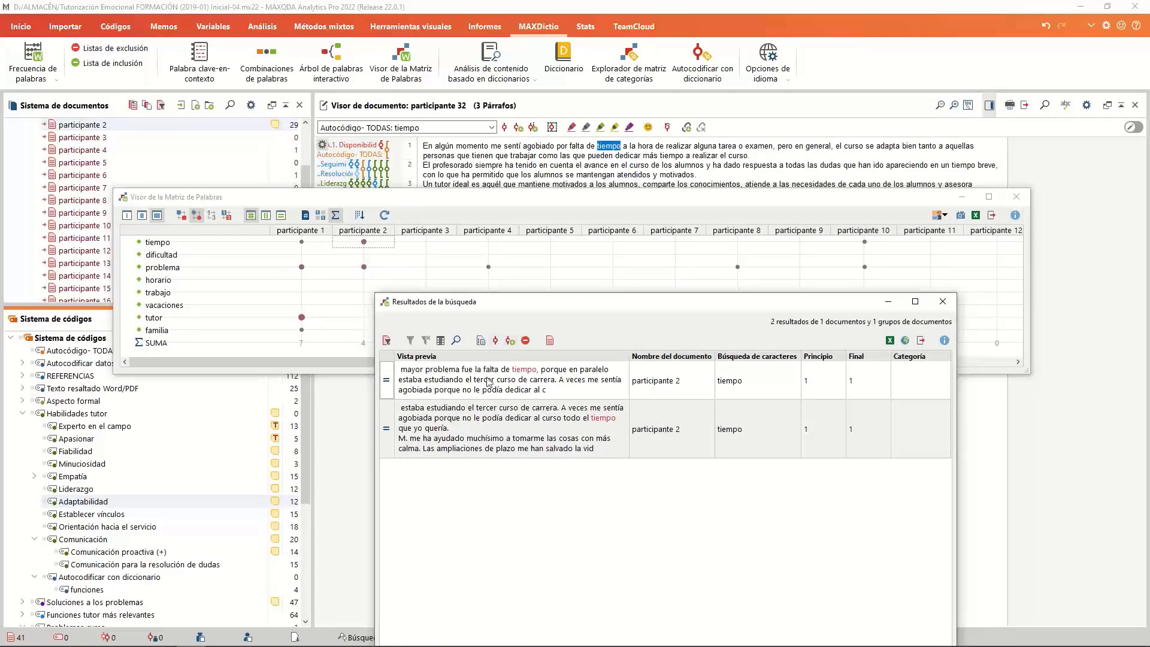
{"action": "left_click", "coordinate": [951, 308]}
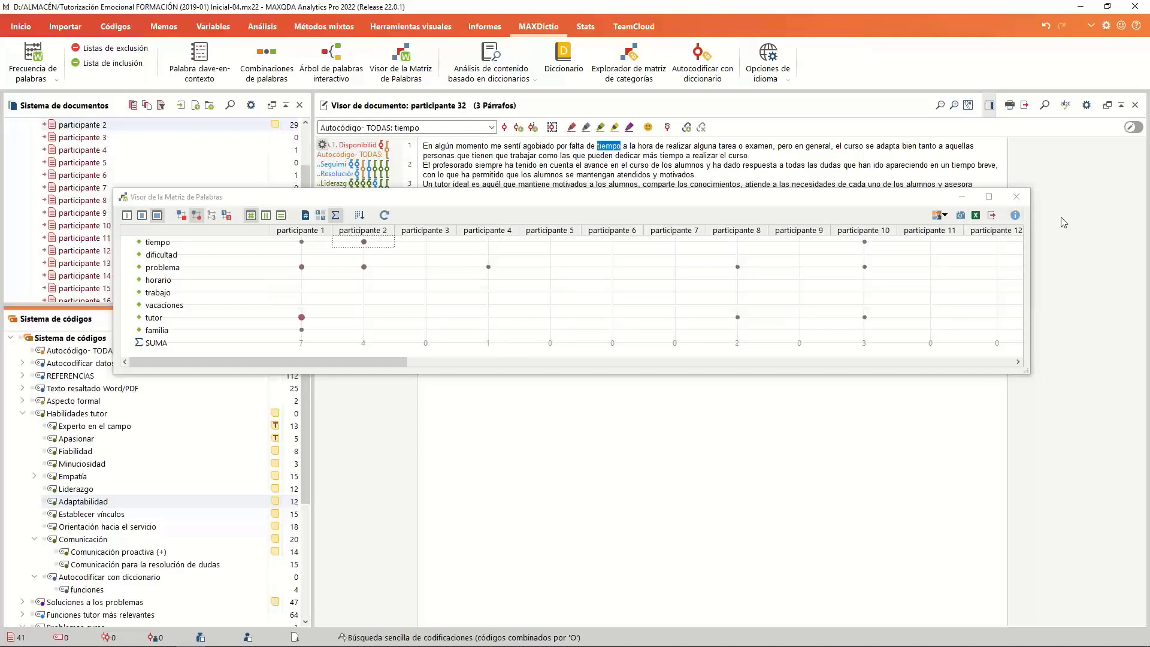
{"action": "left_click", "coordinate": [1021, 197]}
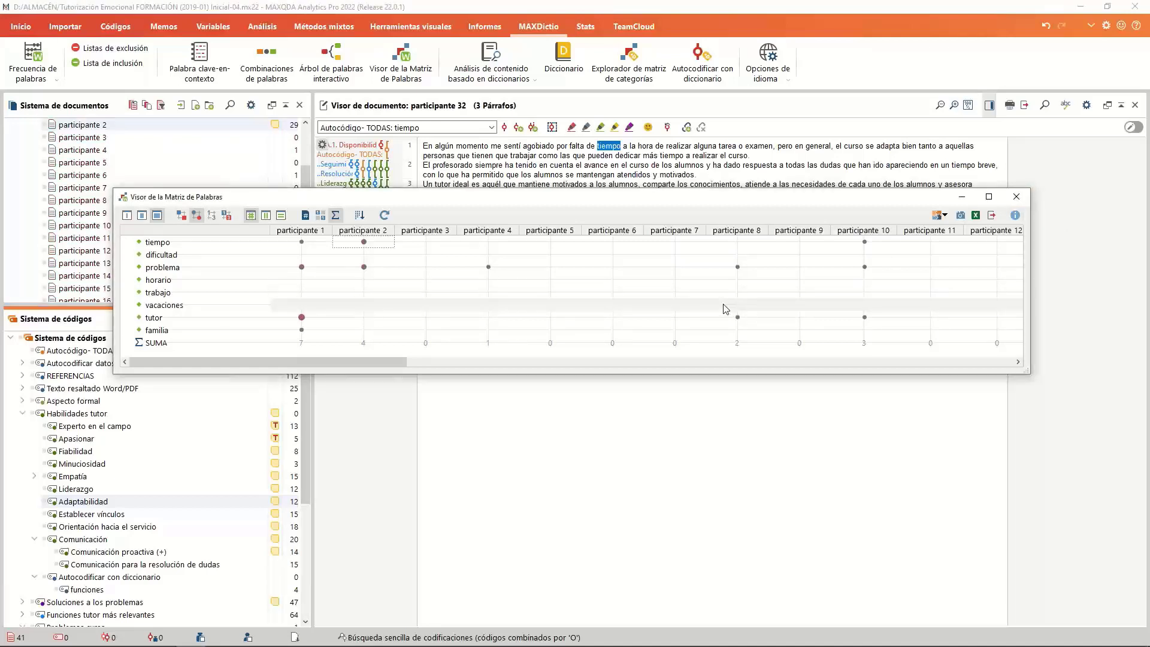
{"action": "left_click", "coordinate": [1017, 196]}
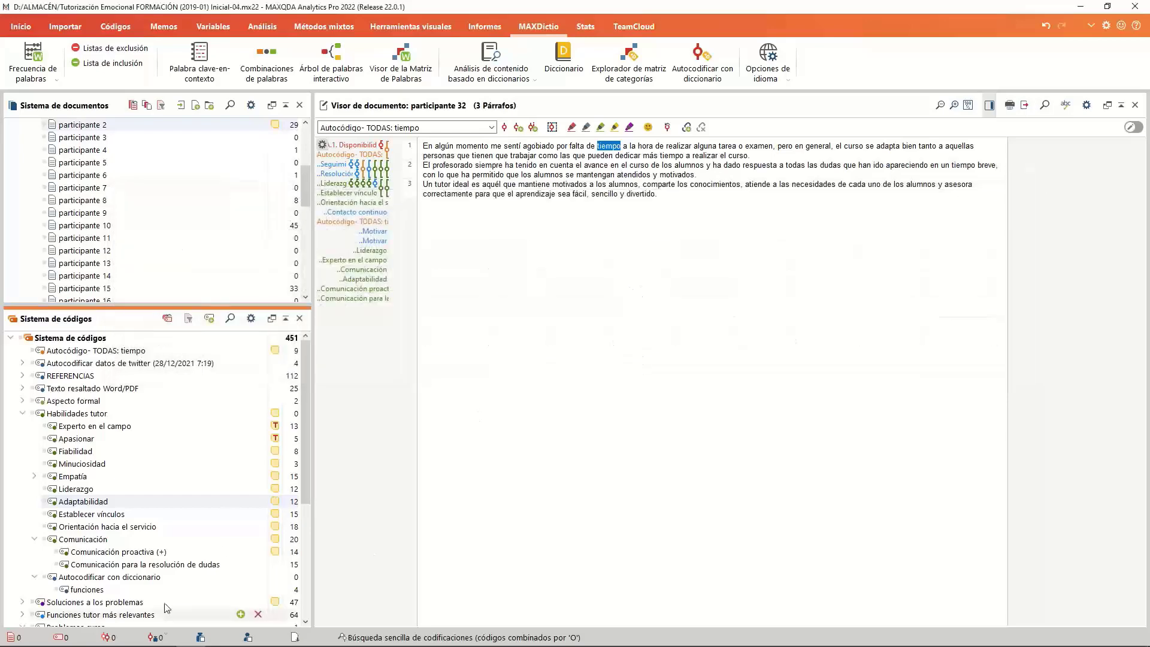
Switch to Mendeley Desktop and export the nine references added from 26/10/21 to 31/10/21 to the ALMACÉN folder as My Collection.ris in RIS format.
{"action": "left_click", "coordinate": [167, 640]}
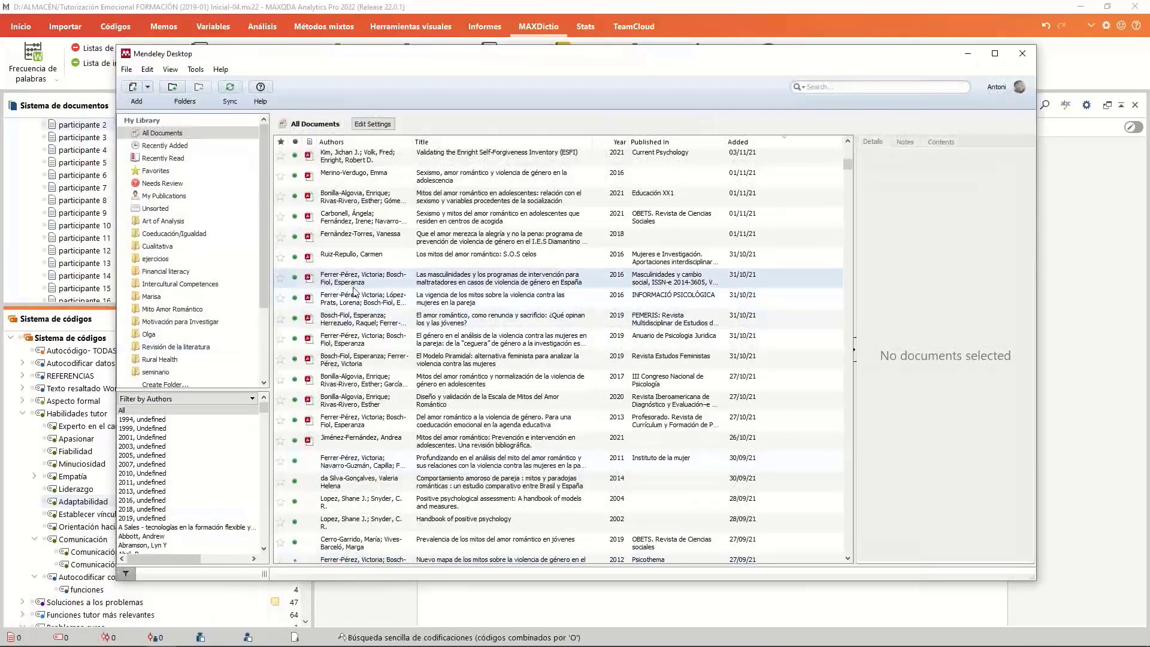
{"action": "left_click", "coordinate": [509, 278]}
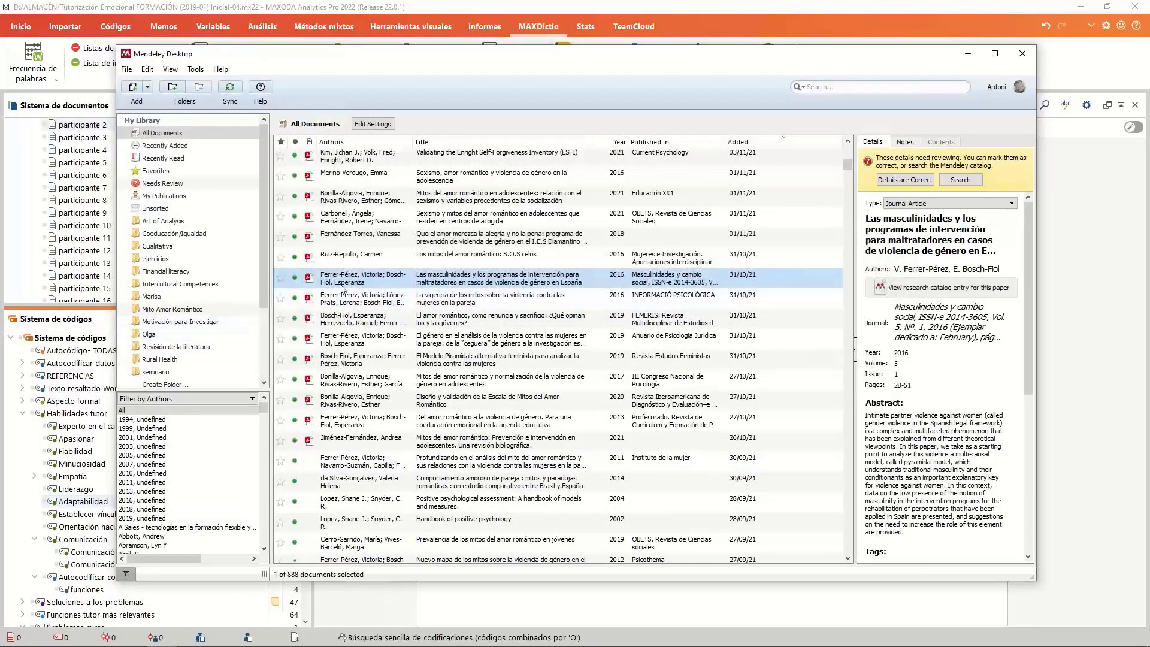
{"action": "left_click", "coordinate": [368, 442], "text": "shift"}
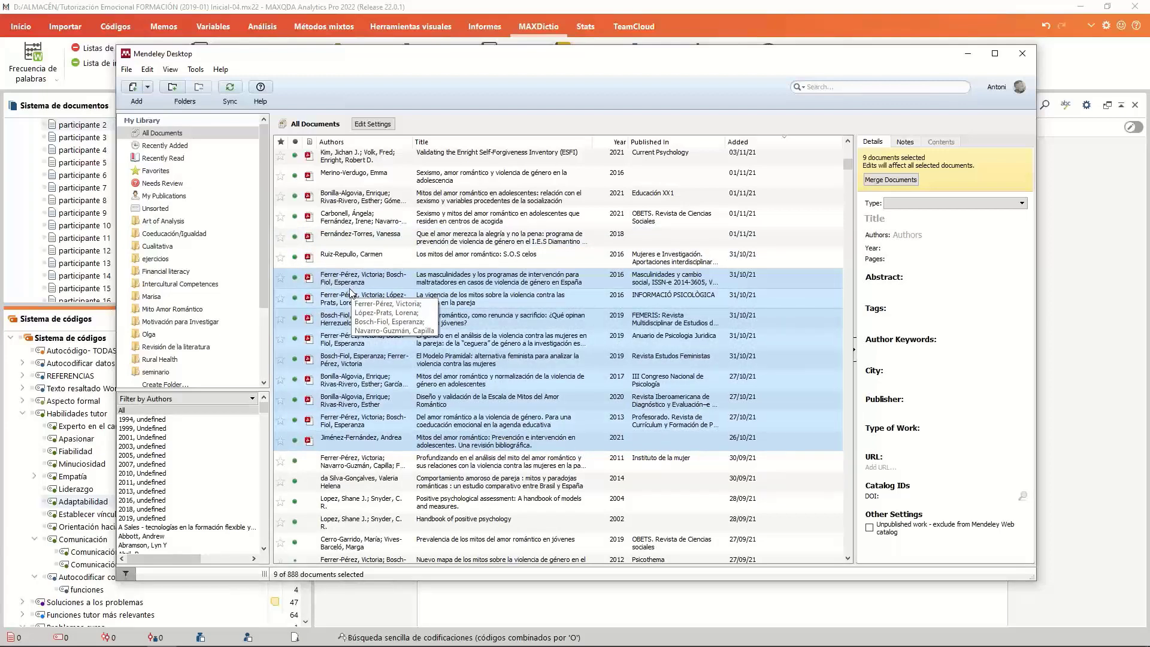
{"action": "left_click", "coordinate": [127, 69]}
{"action": "left_click", "coordinate": [188, 155]}
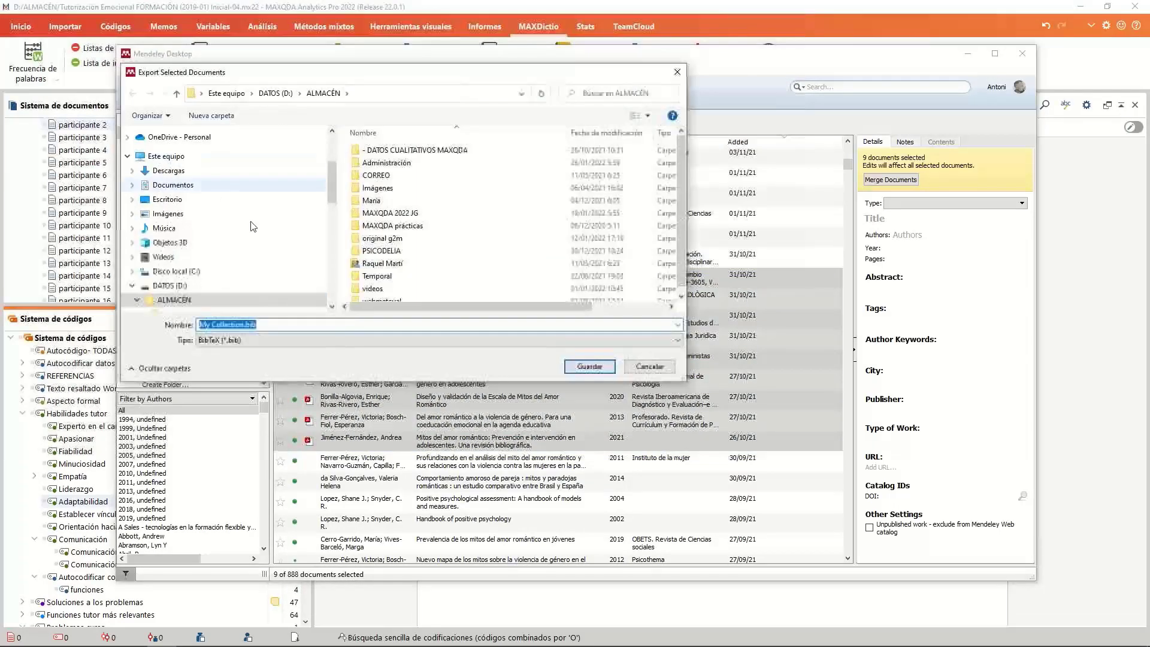
{"action": "left_click", "coordinate": [346, 340]}
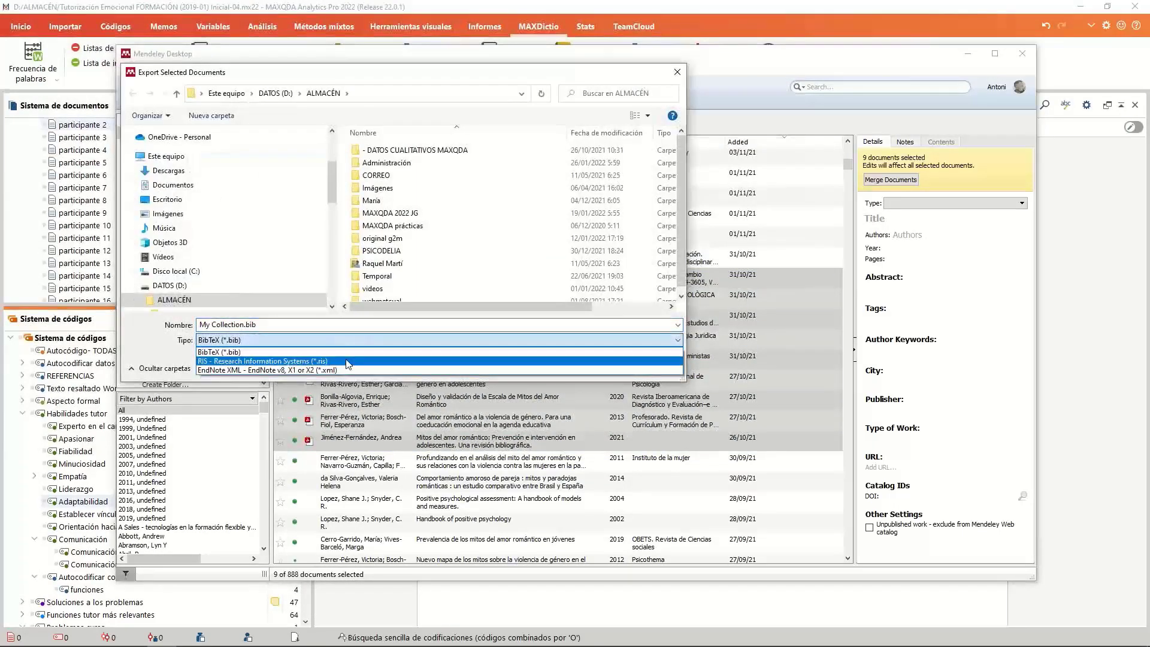
{"action": "left_click", "coordinate": [346, 362]}
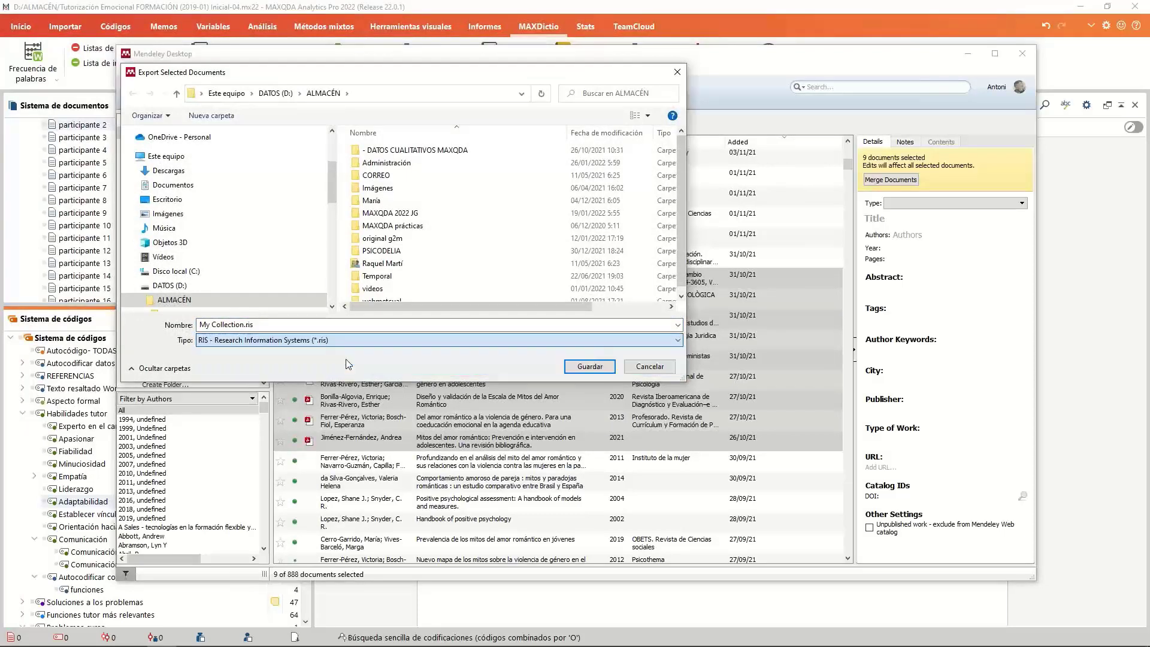
{"action": "left_click", "coordinate": [590, 367]}
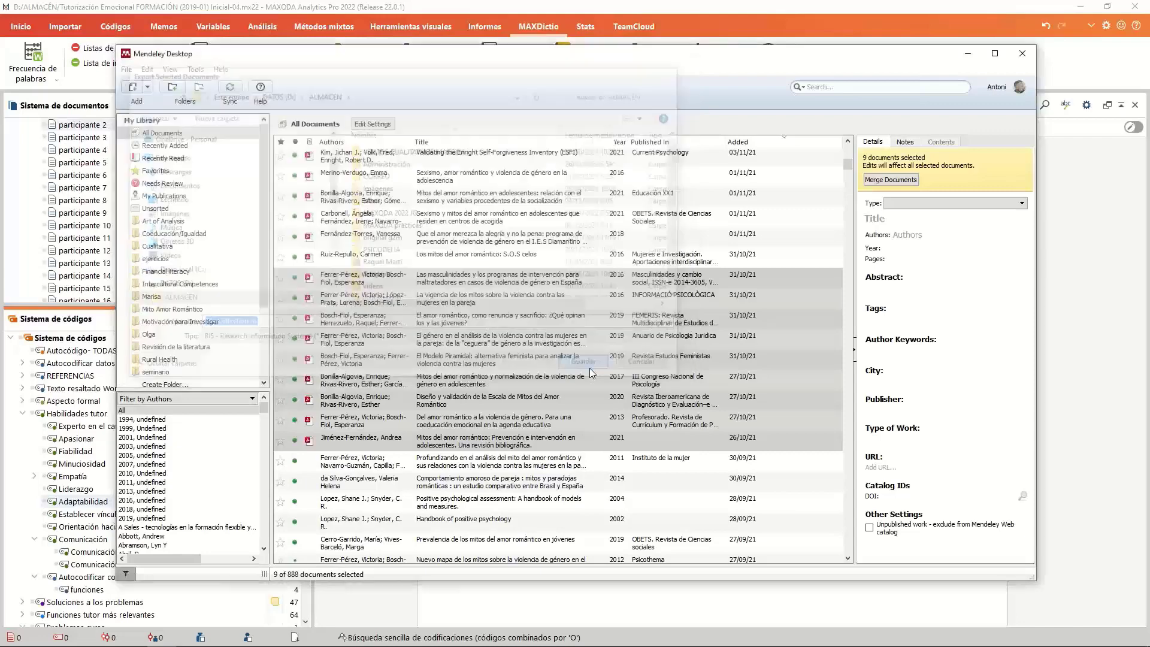
{"action": "left_click", "coordinate": [1021, 52]}
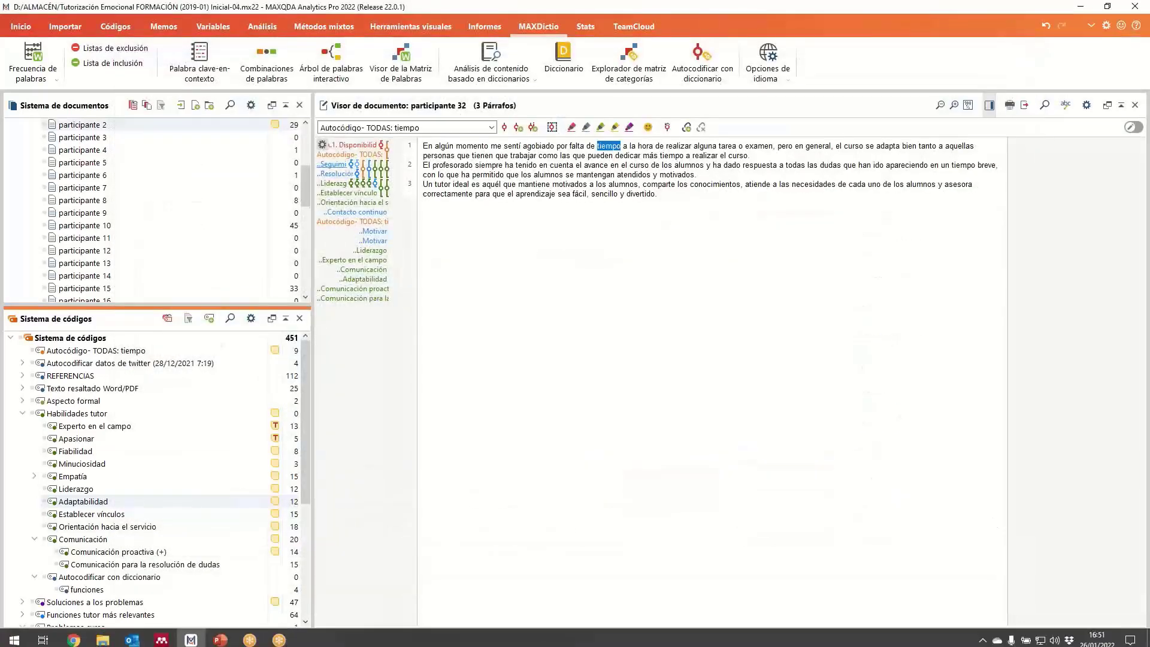
Collapse the cuestionario document group and import My Collection.ris from Mendeley, including references and PDF attachments with automatic keyword coding.
{"action": "scroll", "coordinate": [42, 171], "scroll_direction": "up", "scroll_amount": 5}
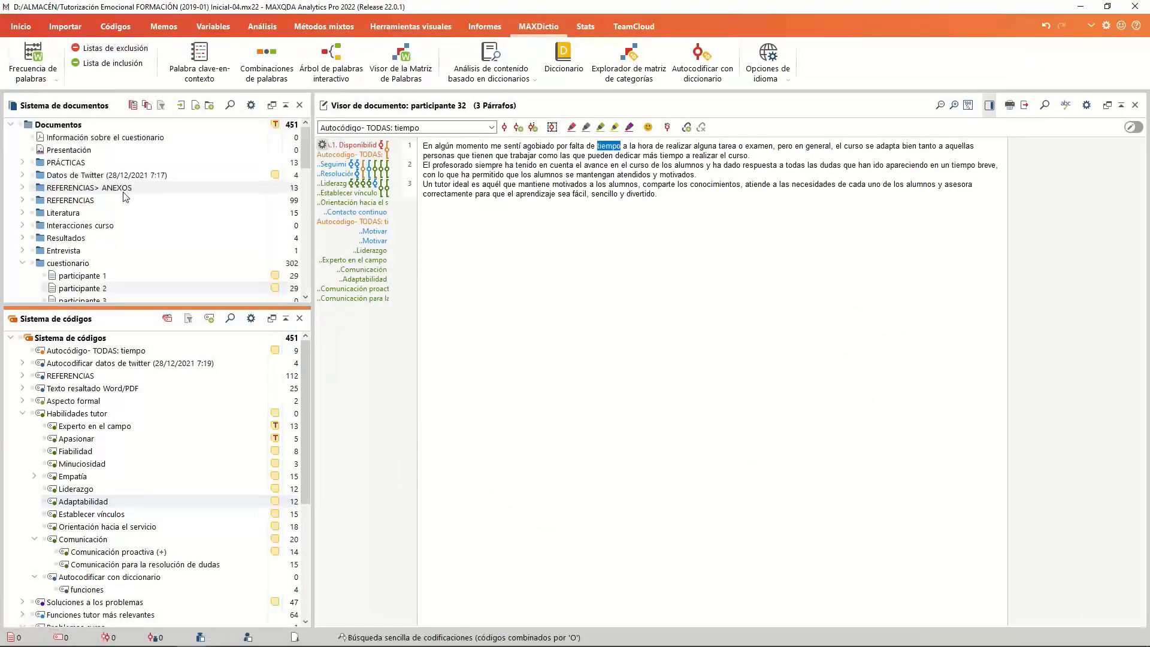
{"action": "left_click", "coordinate": [22, 263]}
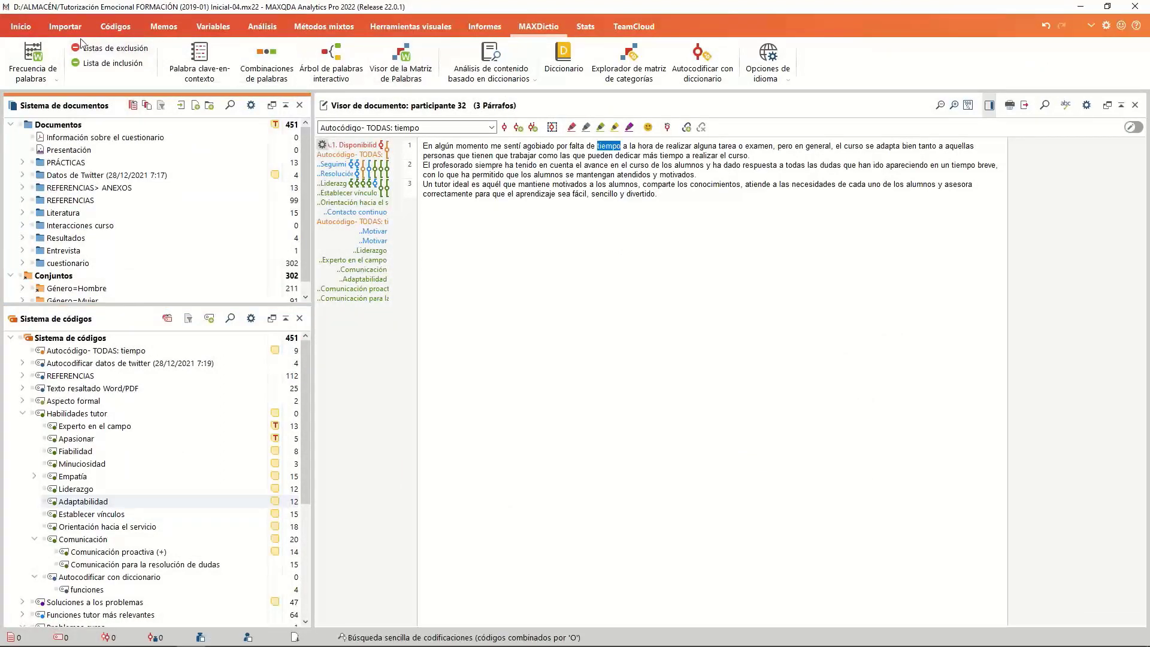
{"action": "left_click", "coordinate": [65, 26]}
{"action": "left_click", "coordinate": [505, 80]}
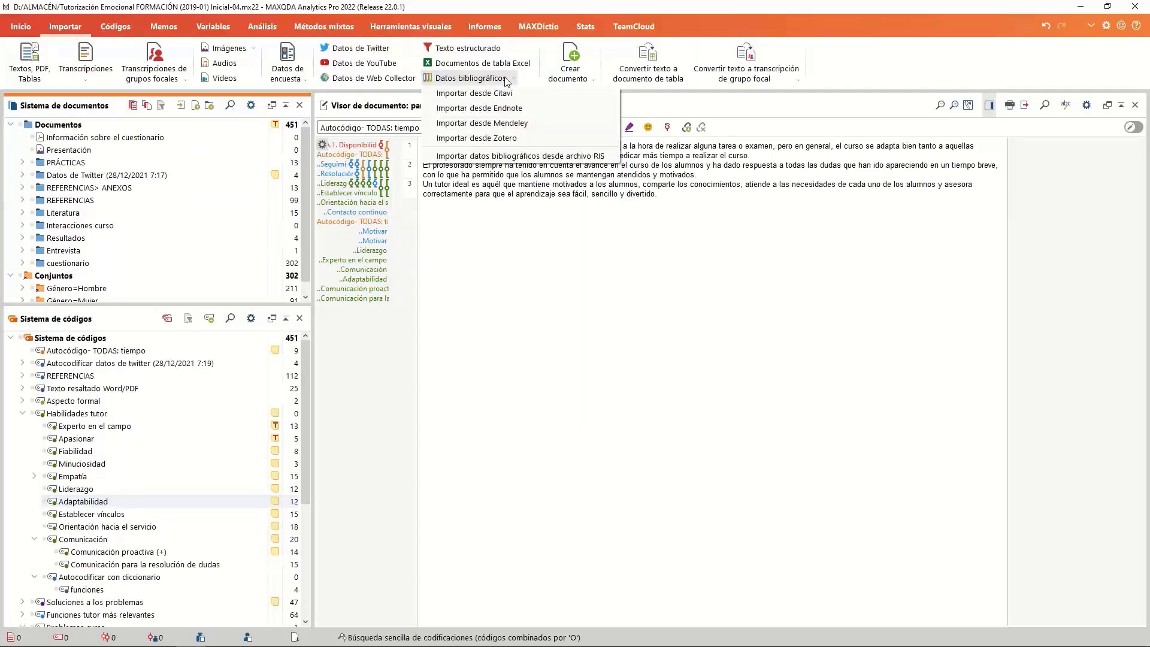
{"action": "left_click", "coordinate": [514, 124]}
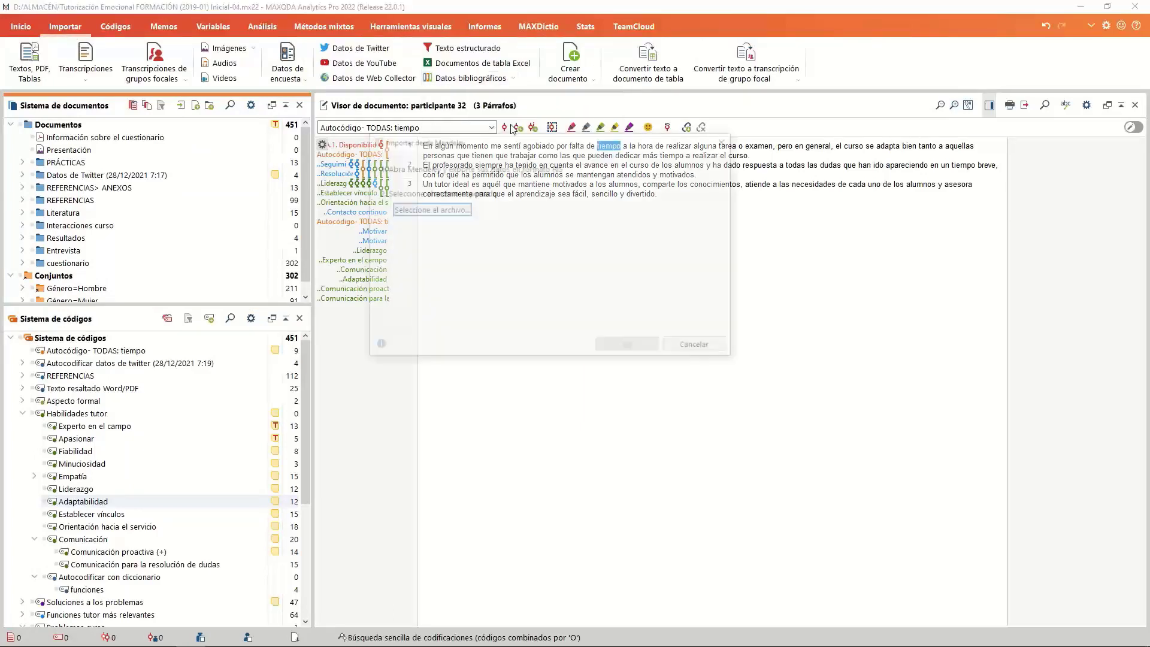
{"action": "left_click", "coordinate": [448, 209]}
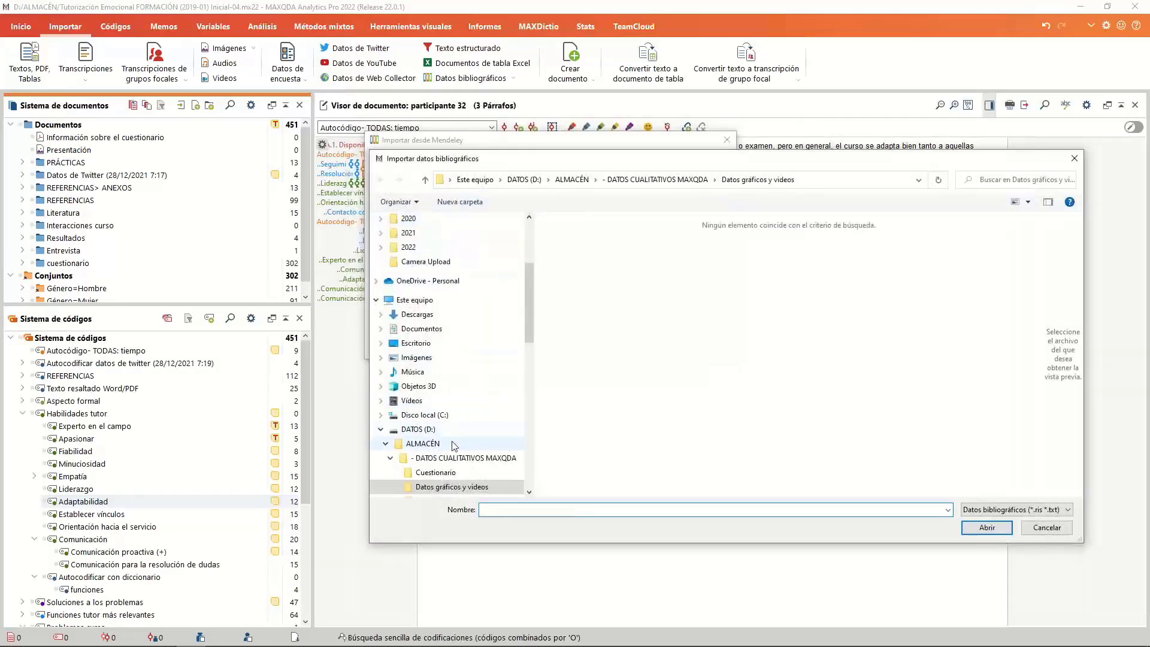
{"action": "left_click", "coordinate": [427, 444]}
{"action": "double_click", "coordinate": [611, 440]}
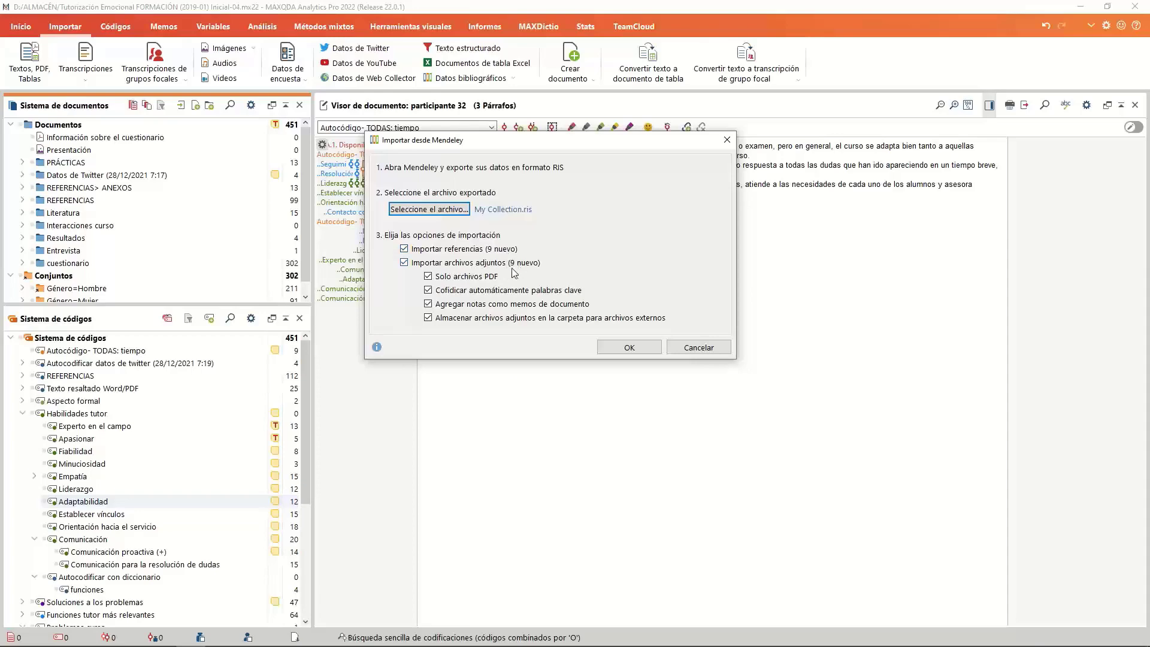
{"action": "left_click", "coordinate": [632, 352]}
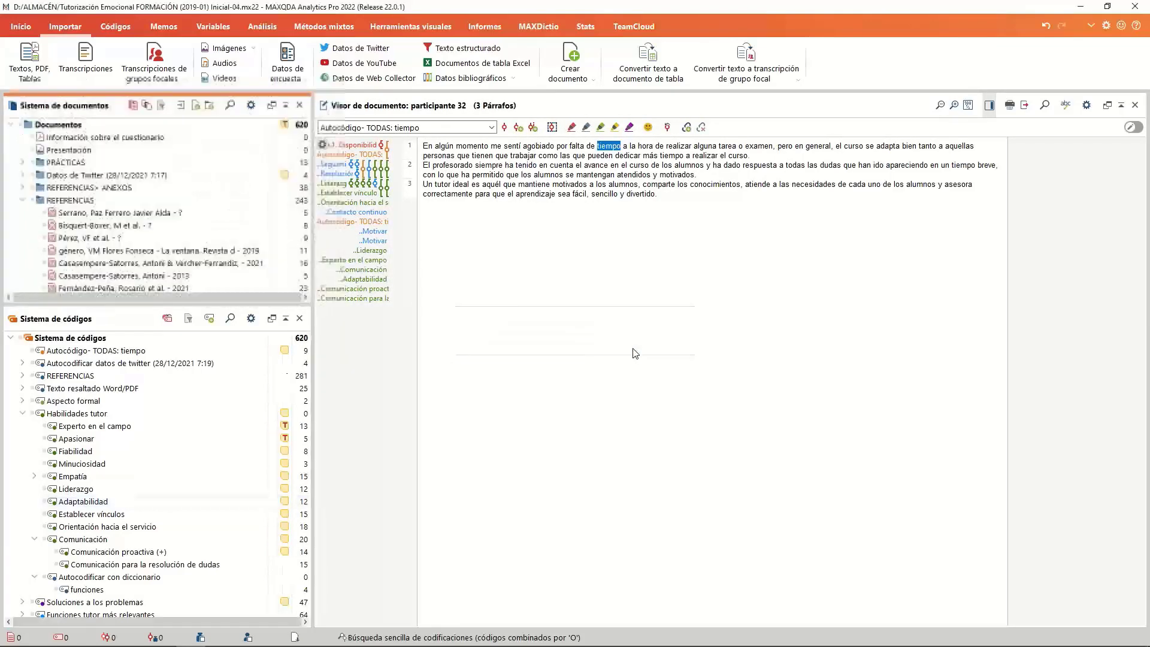
{"action": "scroll", "coordinate": [181, 190], "scroll_direction": "down", "scroll_amount": 5}
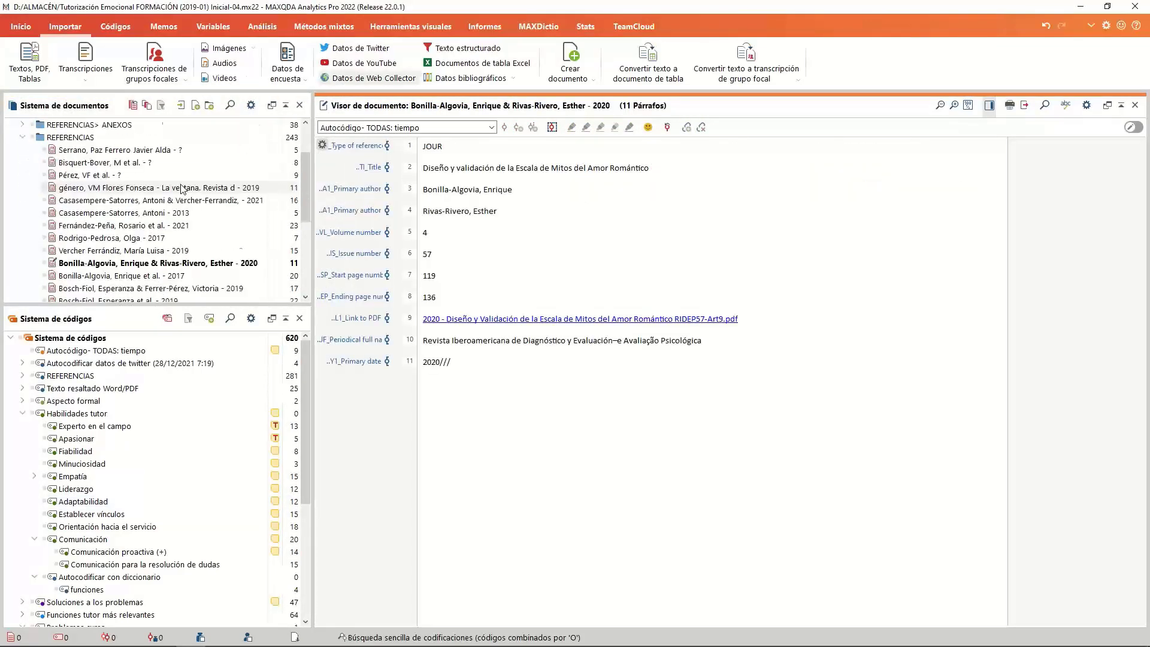
Review the 2013 reference "Del amor romántico a la violencia de género" and the 2016 masculinidades and 2019 gender analysis PDFs in REFERENCIAS> ANEXOS.
{"action": "scroll", "coordinate": [182, 189], "scroll_direction": "down", "scroll_amount": 3}
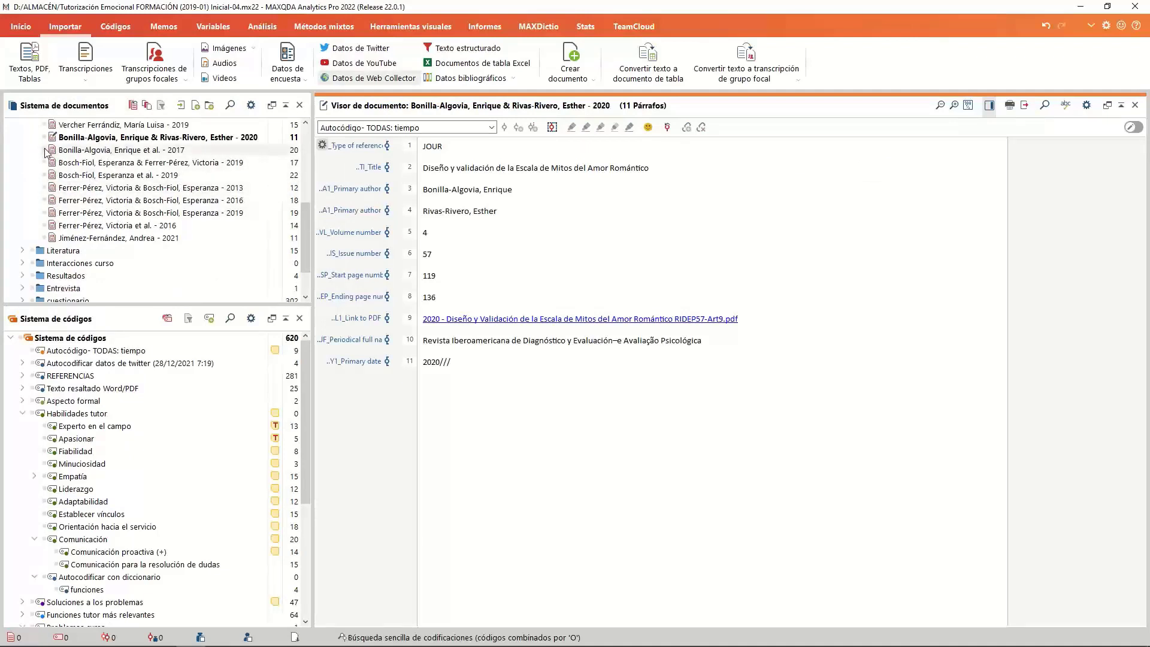
{"action": "double_click", "coordinate": [103, 190]}
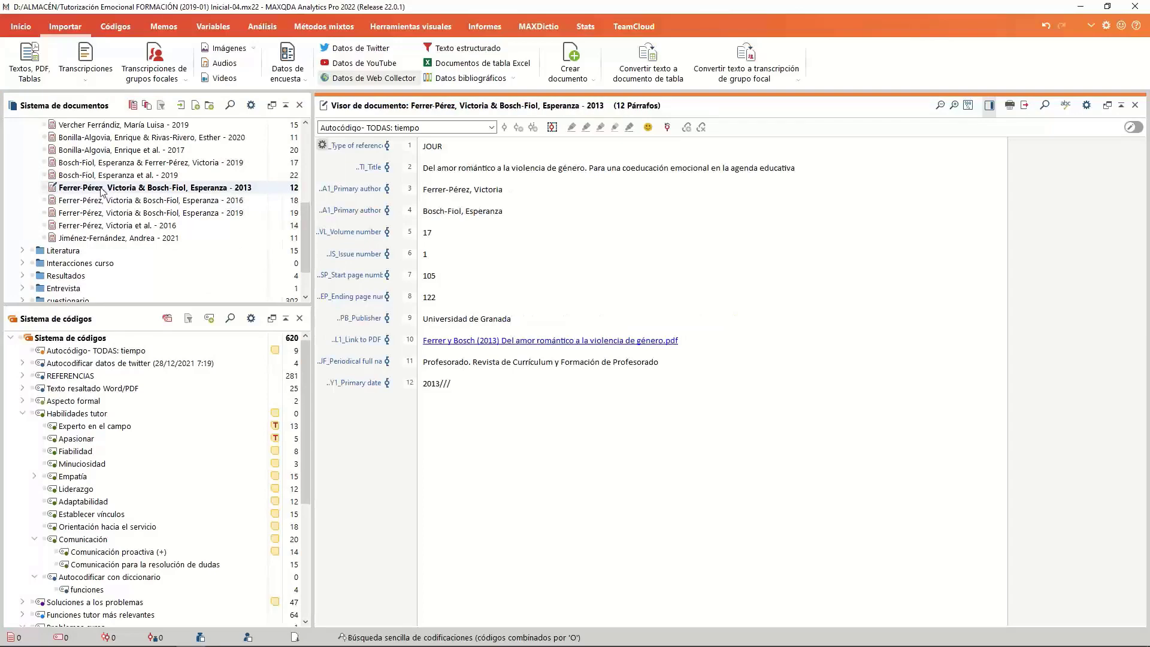
{"action": "scroll", "coordinate": [103, 189], "scroll_direction": "up", "scroll_amount": 15}
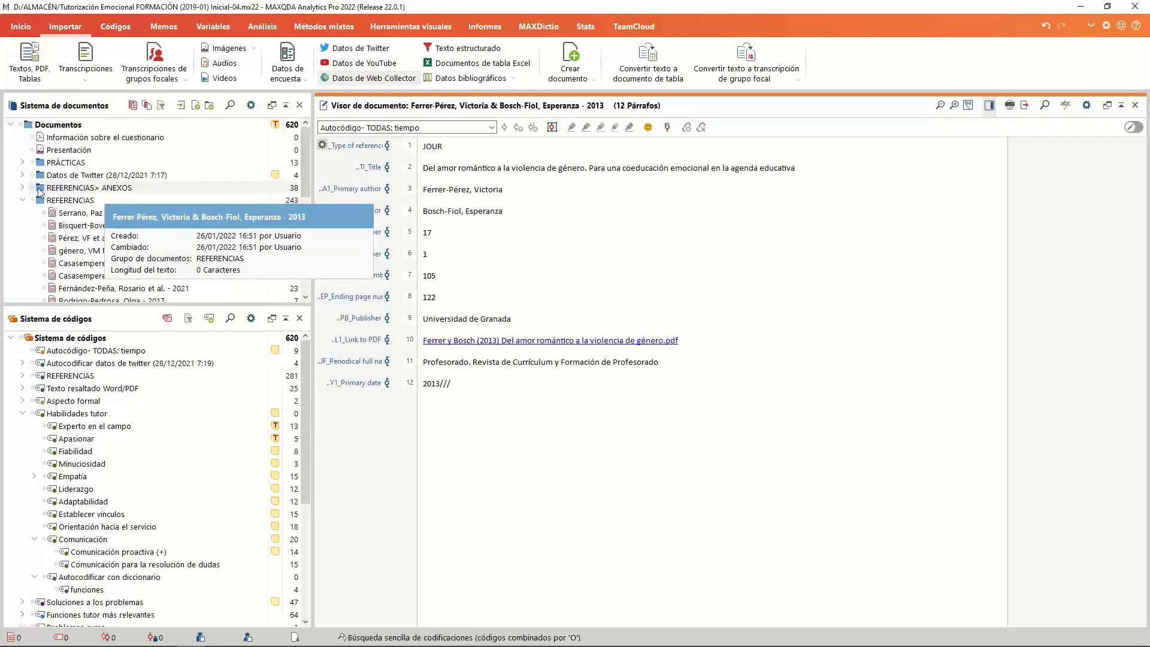
{"action": "double_click", "coordinate": [39, 189]}
{"action": "scroll", "coordinate": [120, 201], "scroll_direction": "down", "scroll_amount": 2}
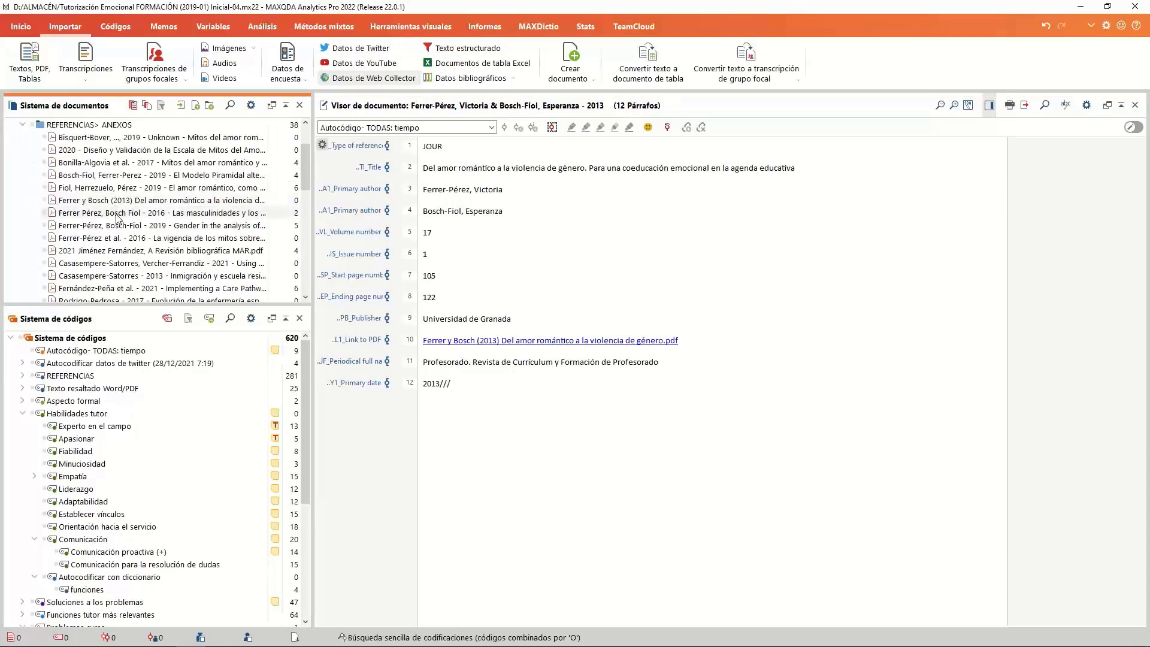
{"action": "double_click", "coordinate": [116, 214]}
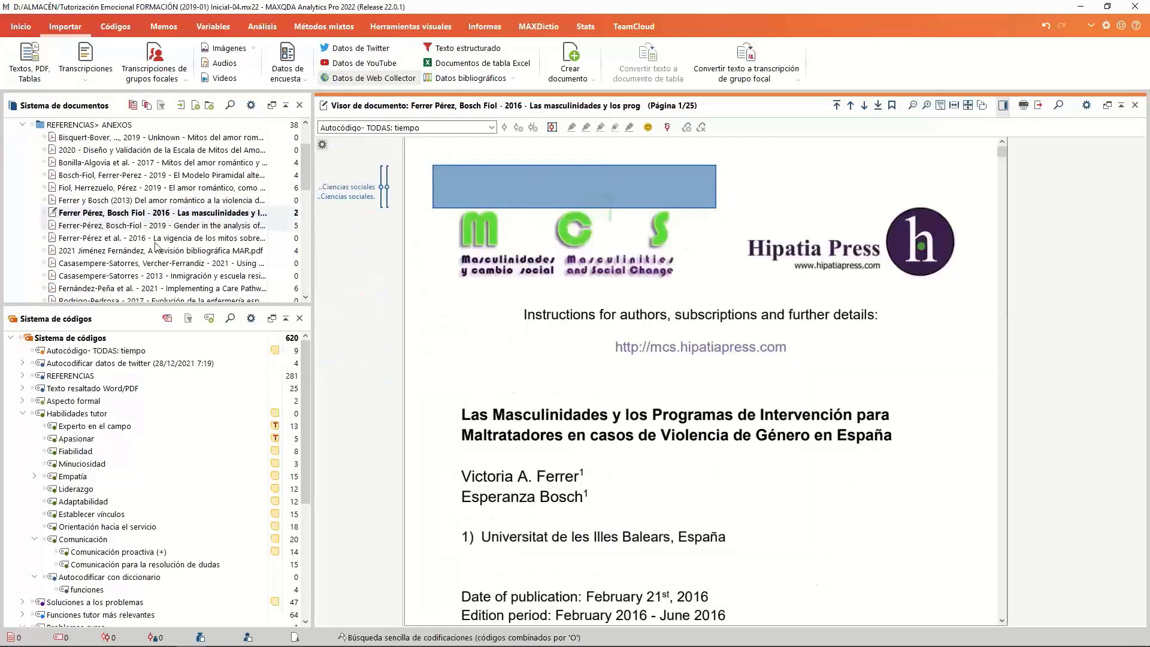
{"action": "scroll", "coordinate": [617, 483], "scroll_direction": "down", "scroll_amount": 10}
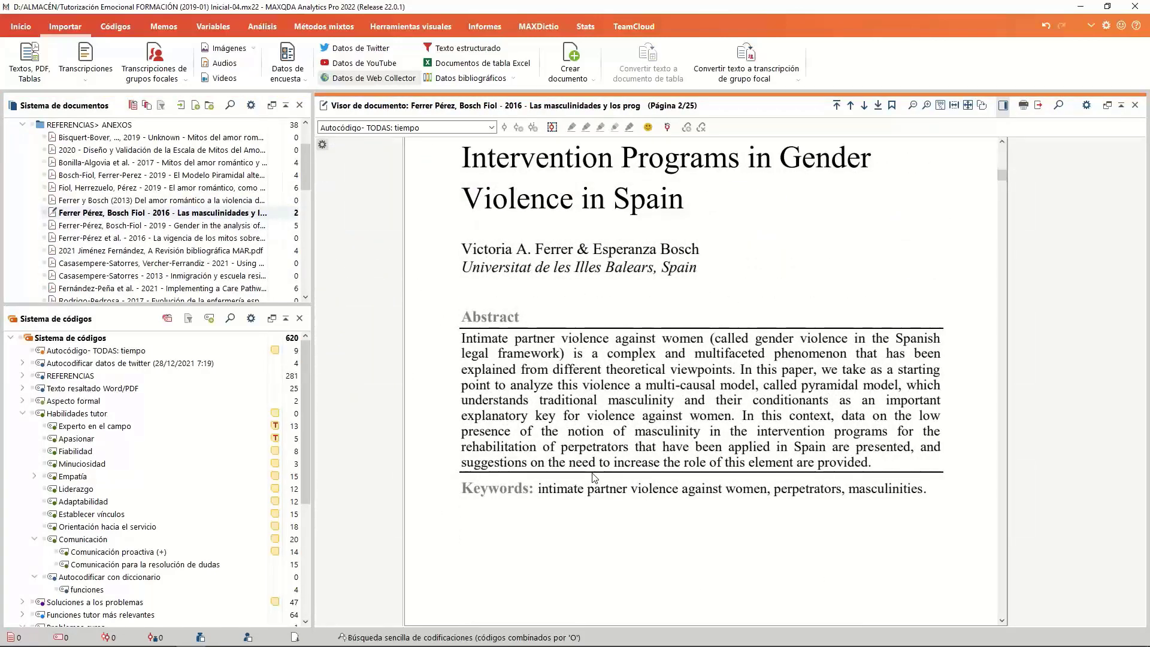
{"action": "double_click", "coordinate": [206, 226]}
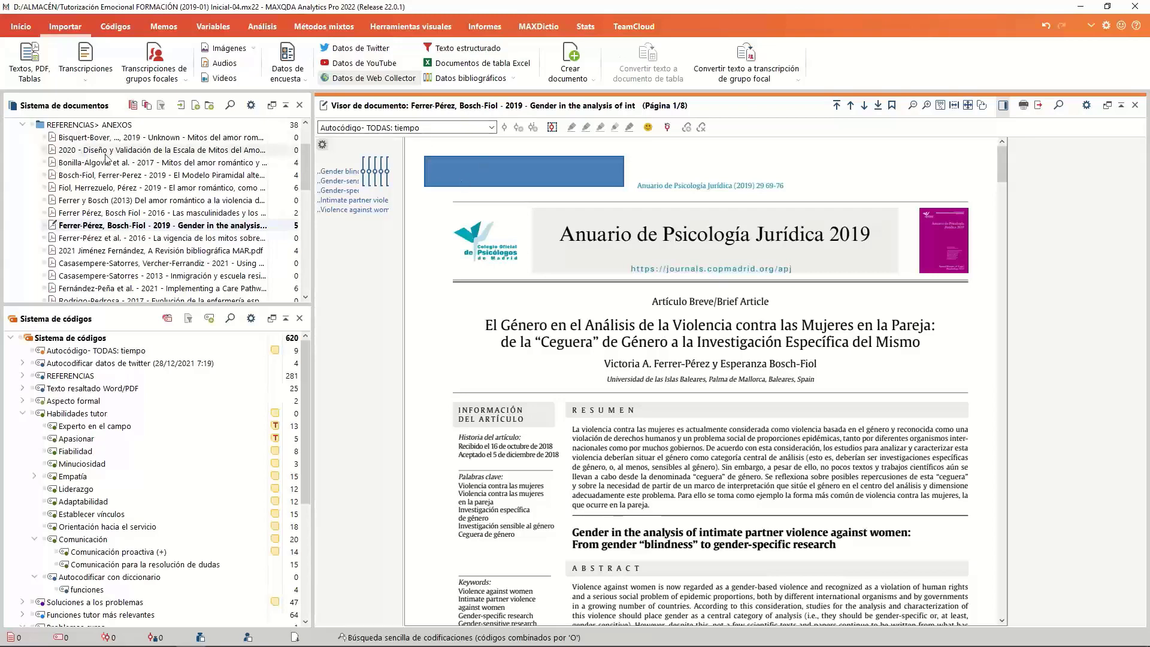
Activate the first ten PDF documents in the REFERENCIAS> ANEXOS group.
{"action": "left_click", "coordinate": [45, 176]}
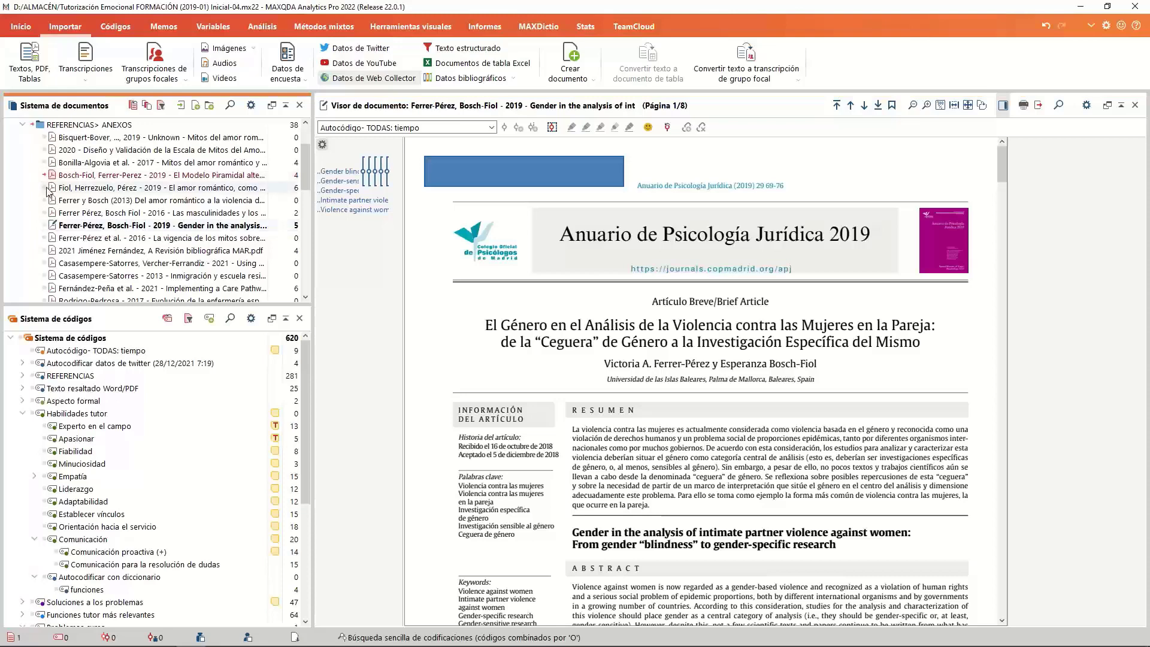
{"action": "left_click", "coordinate": [45, 200]}
{"action": "left_click", "coordinate": [45, 213]}
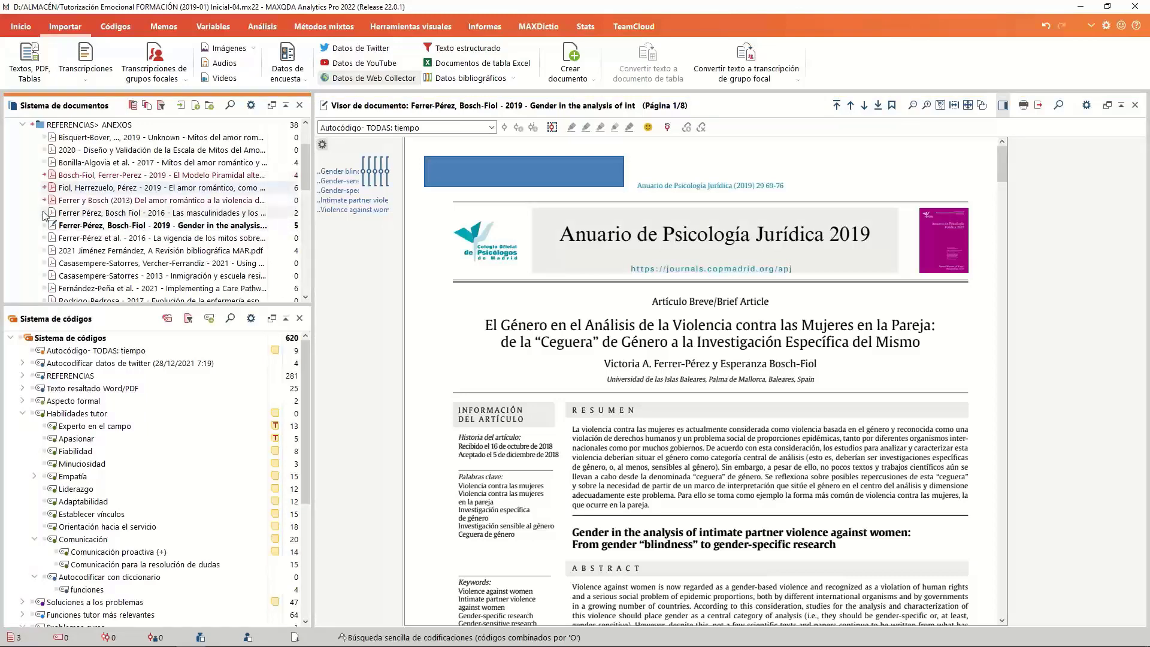
{"action": "left_click", "coordinate": [45, 226]}
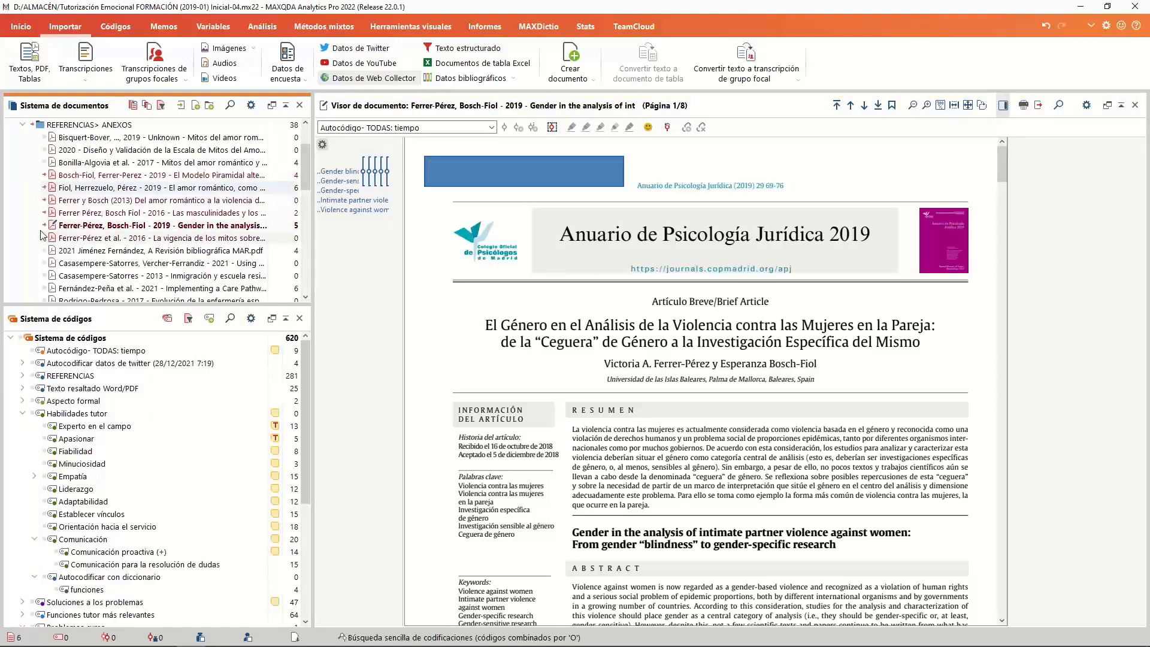
{"action": "left_click", "coordinate": [45, 238]}
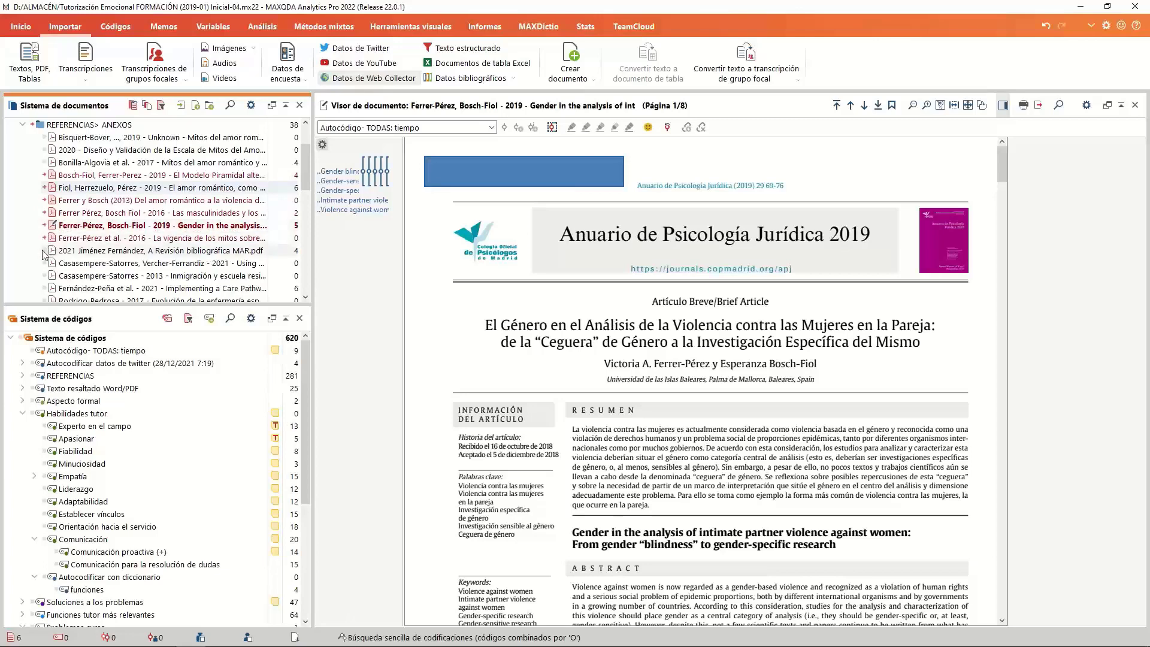
{"action": "left_click", "coordinate": [45, 251]}
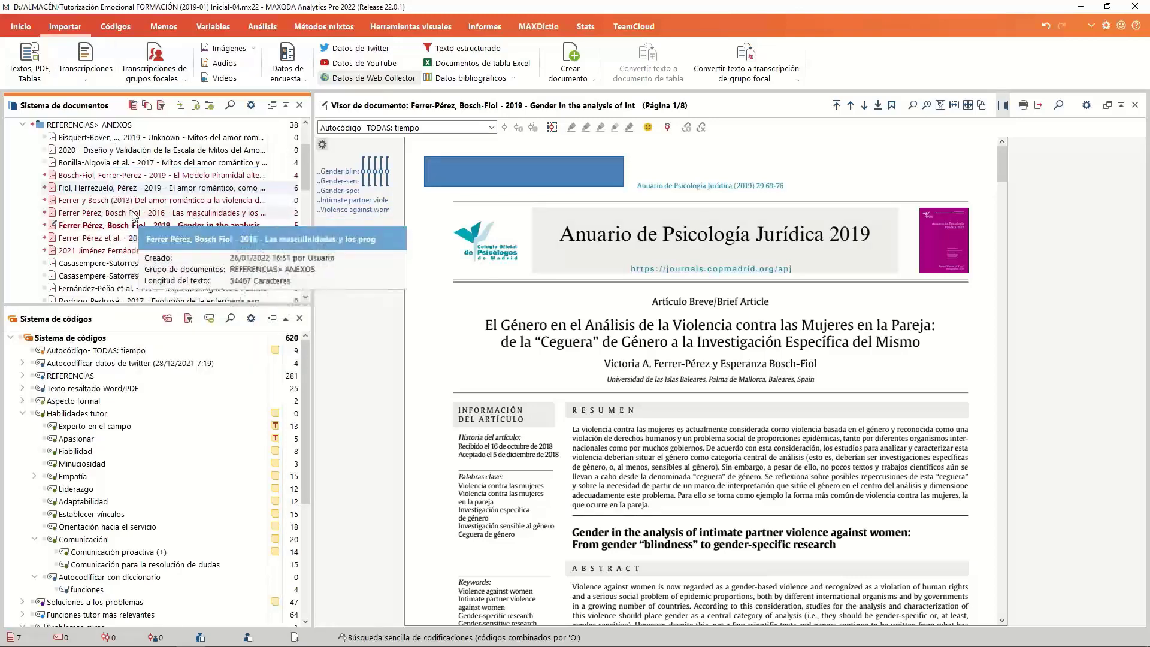
{"action": "left_click", "coordinate": [46, 162]}
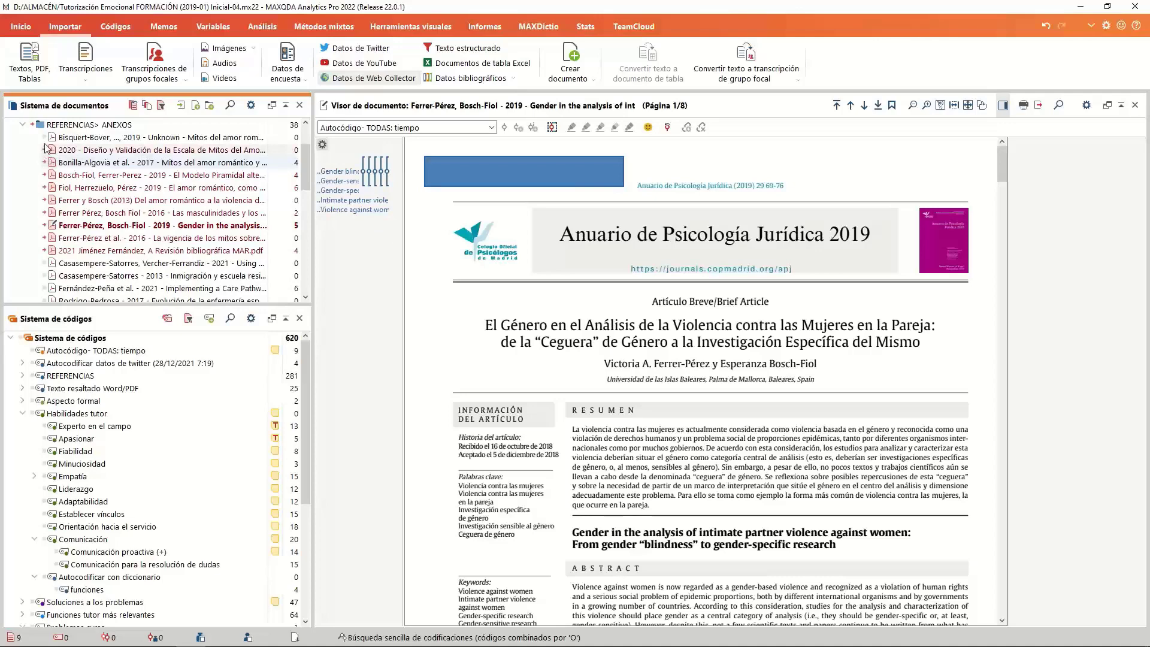
{"action": "left_click", "coordinate": [44, 137]}
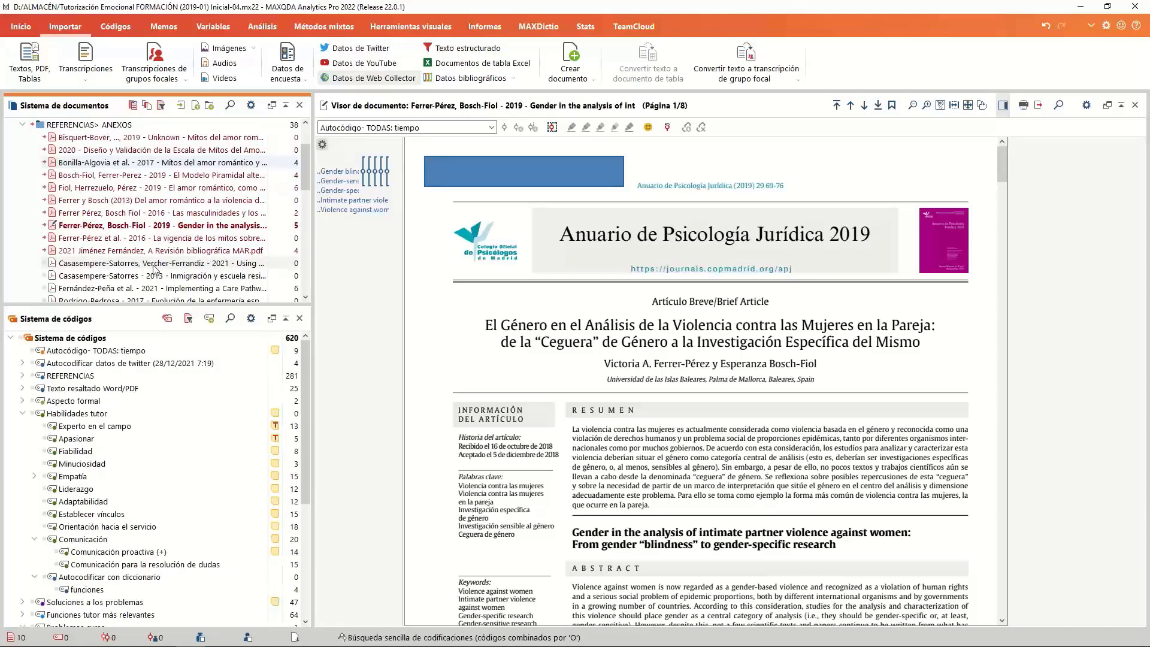
{"action": "mouse_move", "coordinate": [155, 269]}
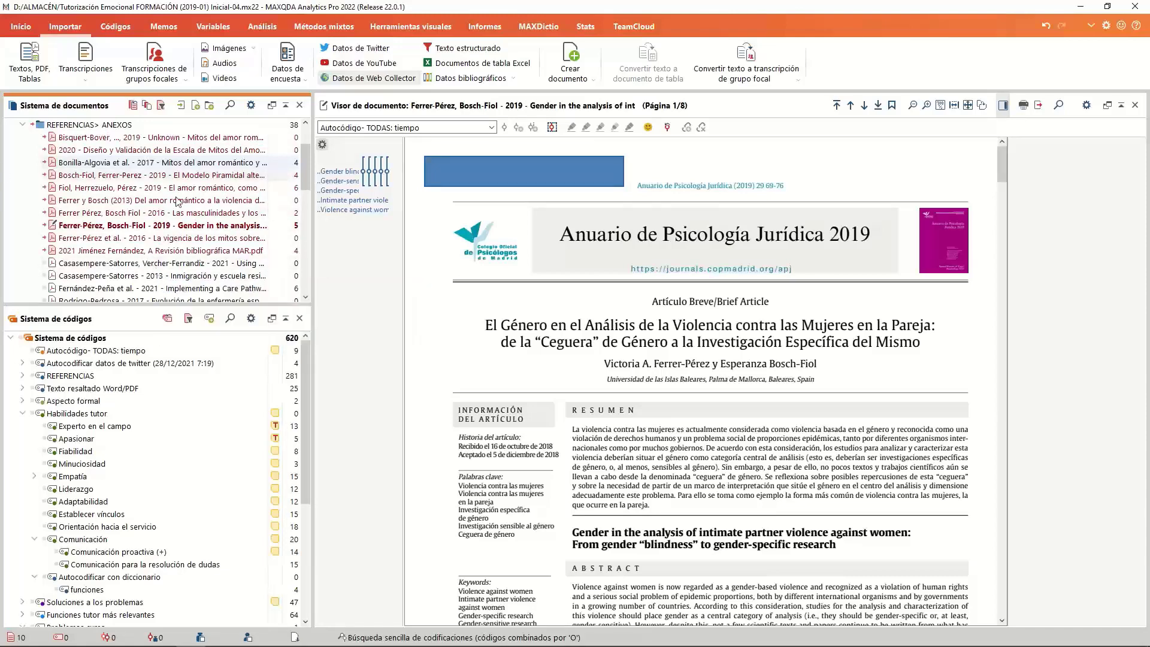
{"action": "scroll", "coordinate": [669, 411], "scroll_direction": "down", "scroll_amount": 7}
{"action": "scroll", "coordinate": [621, 397], "scroll_direction": "up", "scroll_amount": 2}
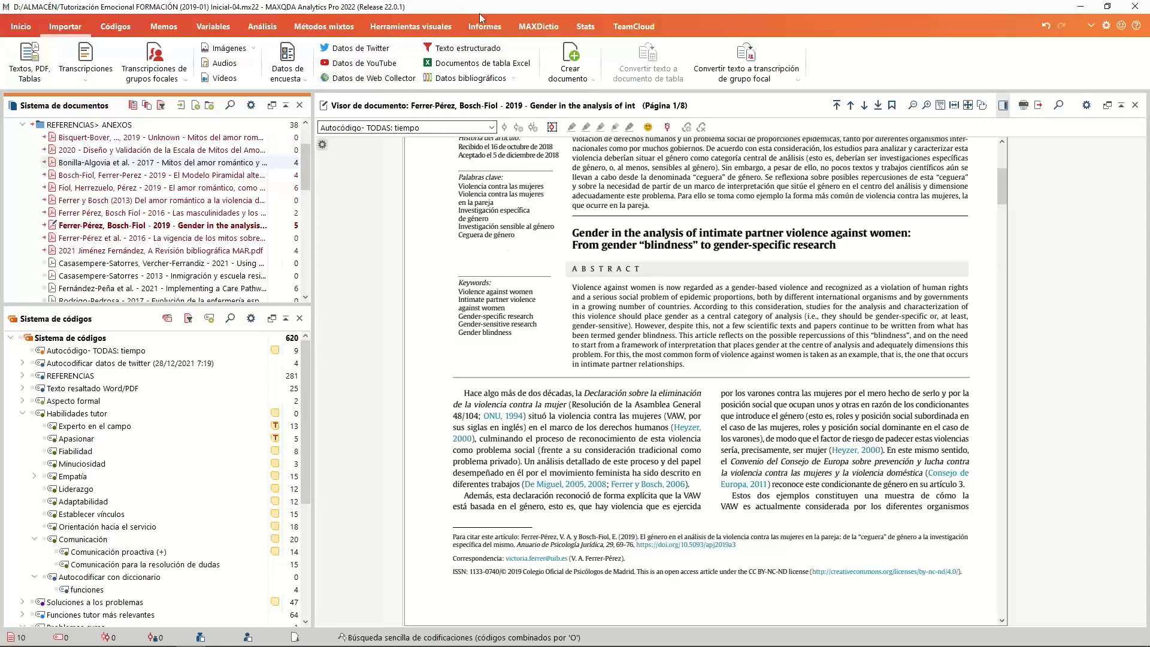
Generate the word frequency table for the activated documents, classified by documents with Spanish lemmatization, and move its window aside.
{"action": "left_click", "coordinate": [534, 30]}
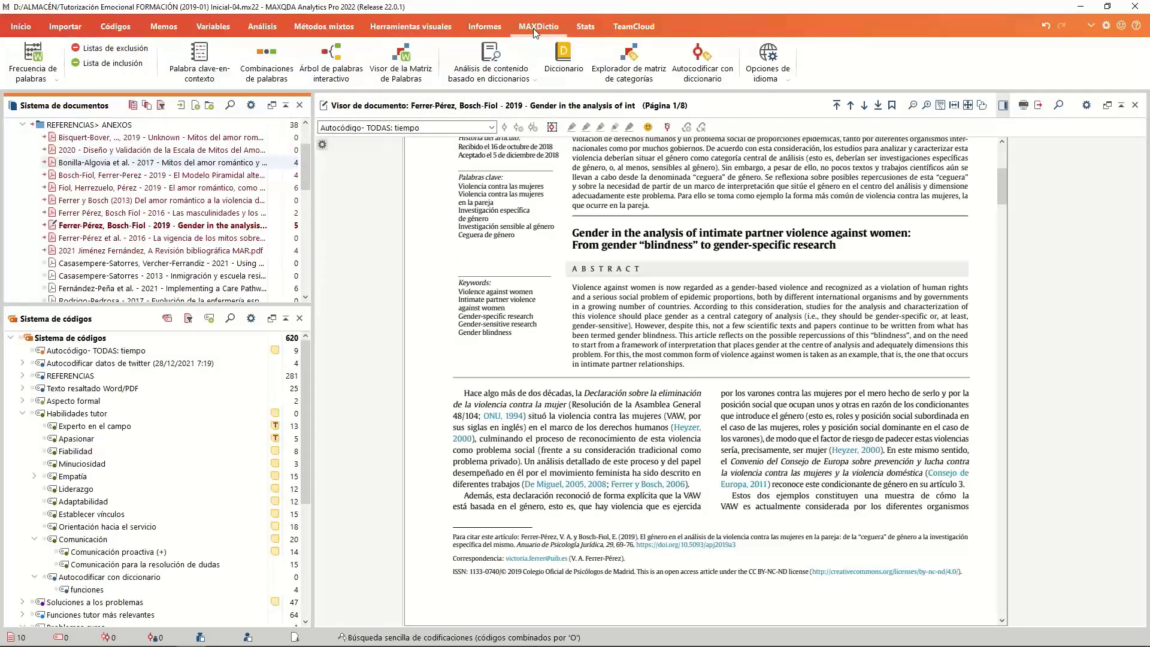
{"action": "left_click", "coordinate": [37, 58]}
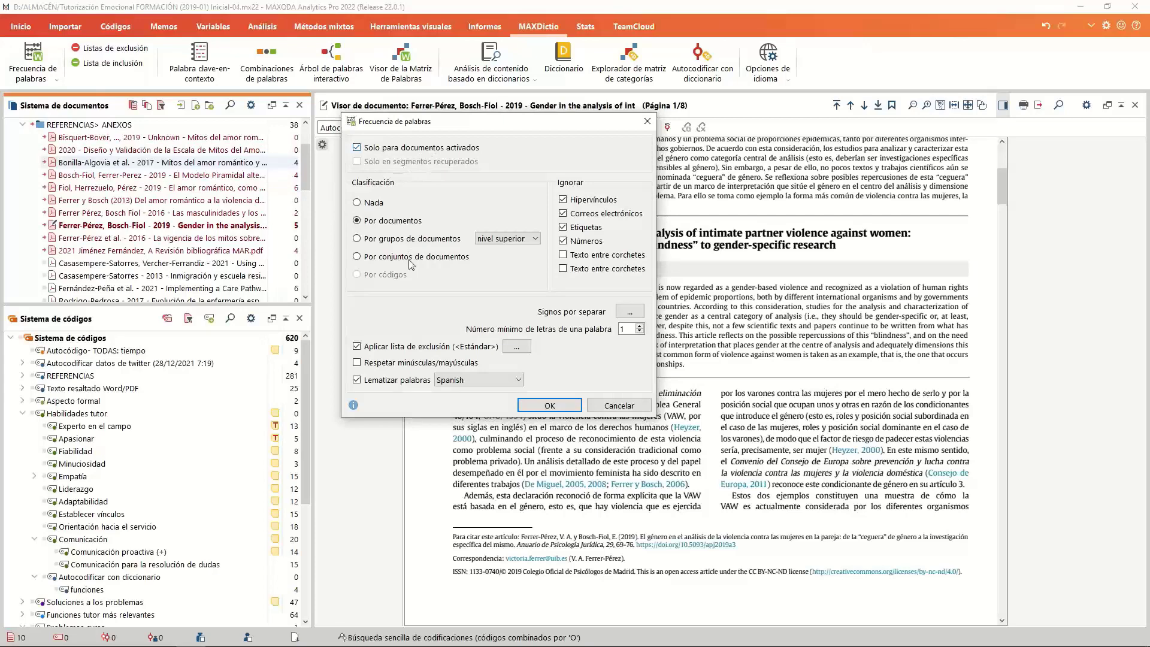
{"action": "left_click", "coordinate": [550, 407]}
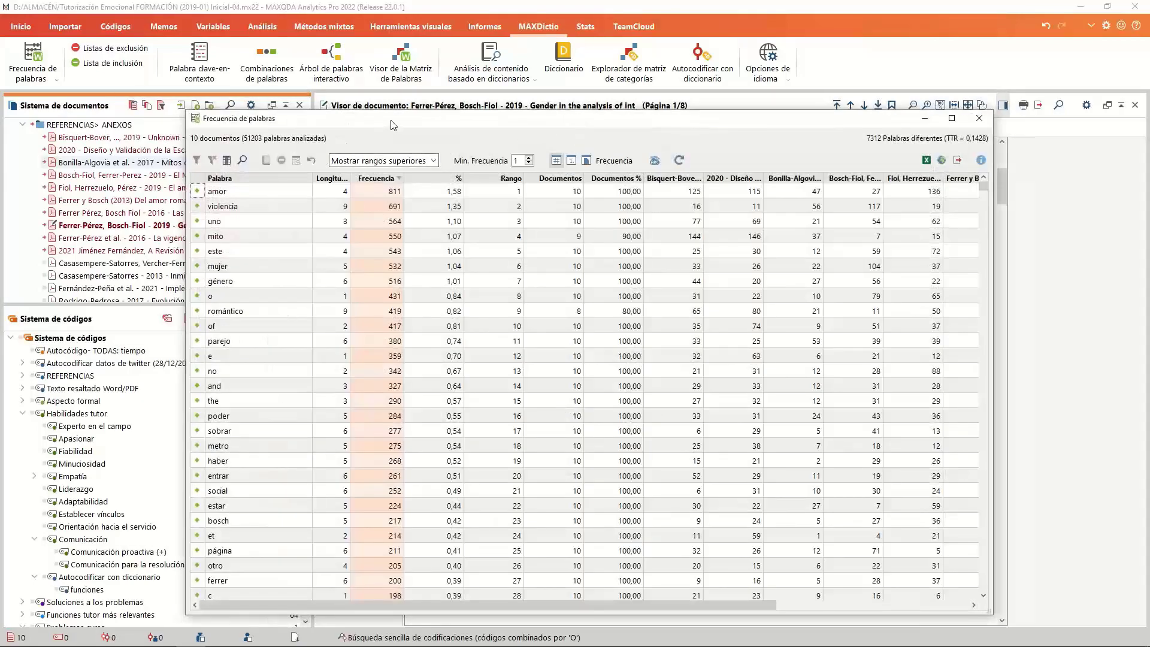
{"action": "left_click_drag", "start_coordinate": [391, 125], "coordinate": [398, 133]}
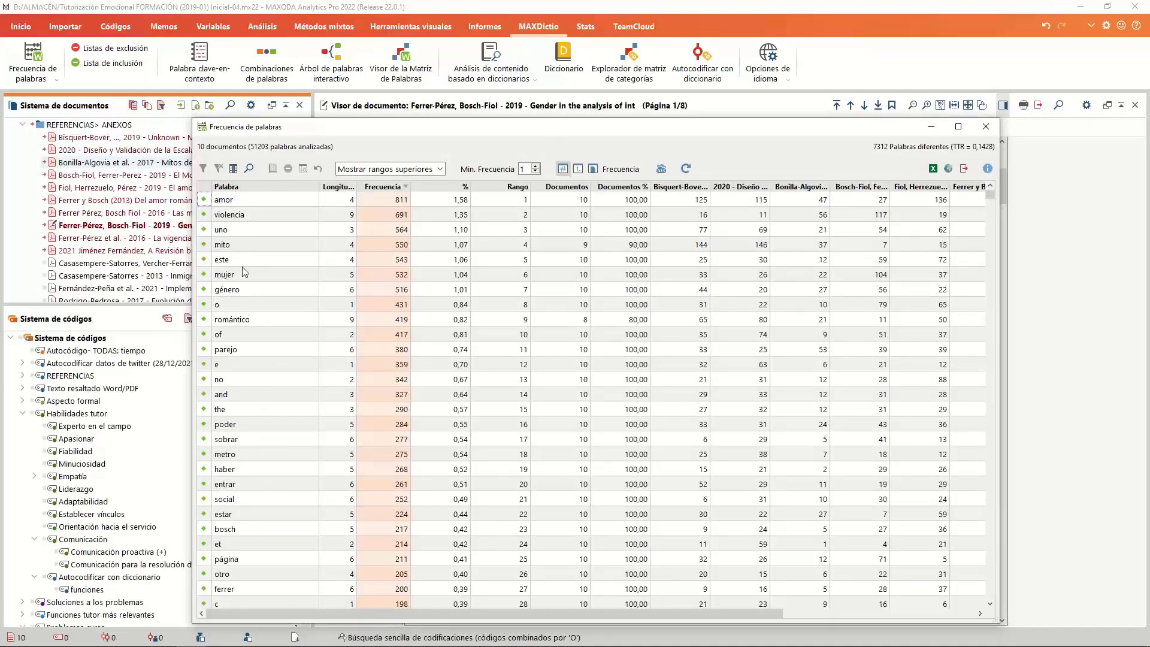
{"action": "left_click_drag", "start_coordinate": [393, 128], "coordinate": [258, 194]}
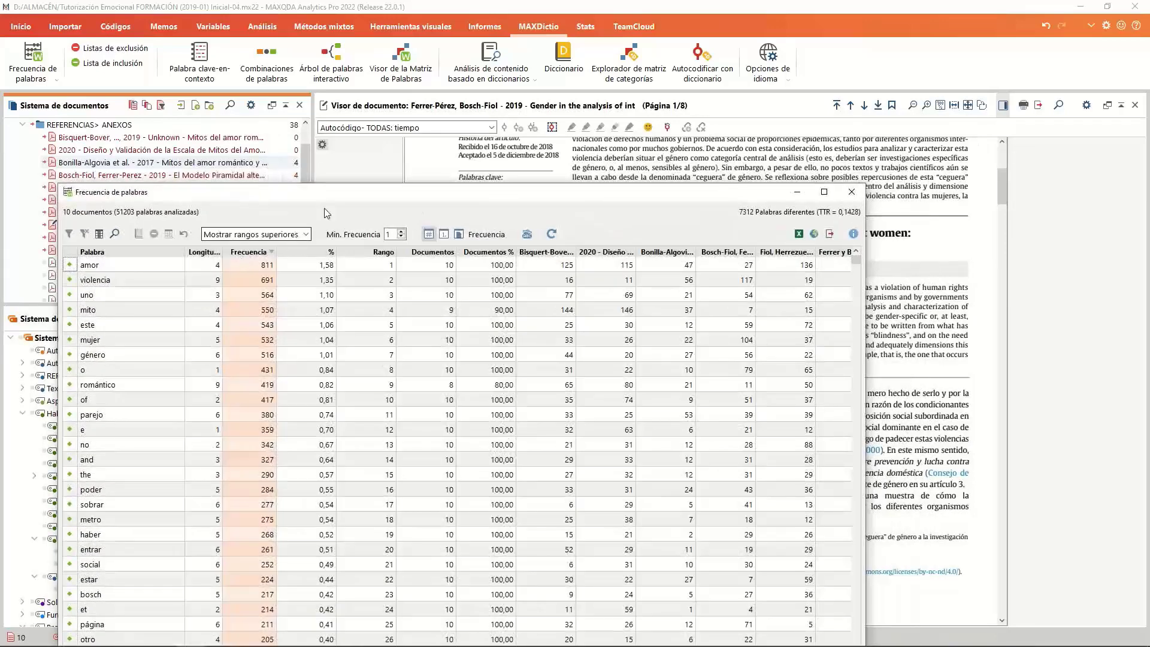
Start a Word Matrix Browser search and remove all existing search terms, from tiempo to familia.
{"action": "left_click", "coordinate": [407, 72]}
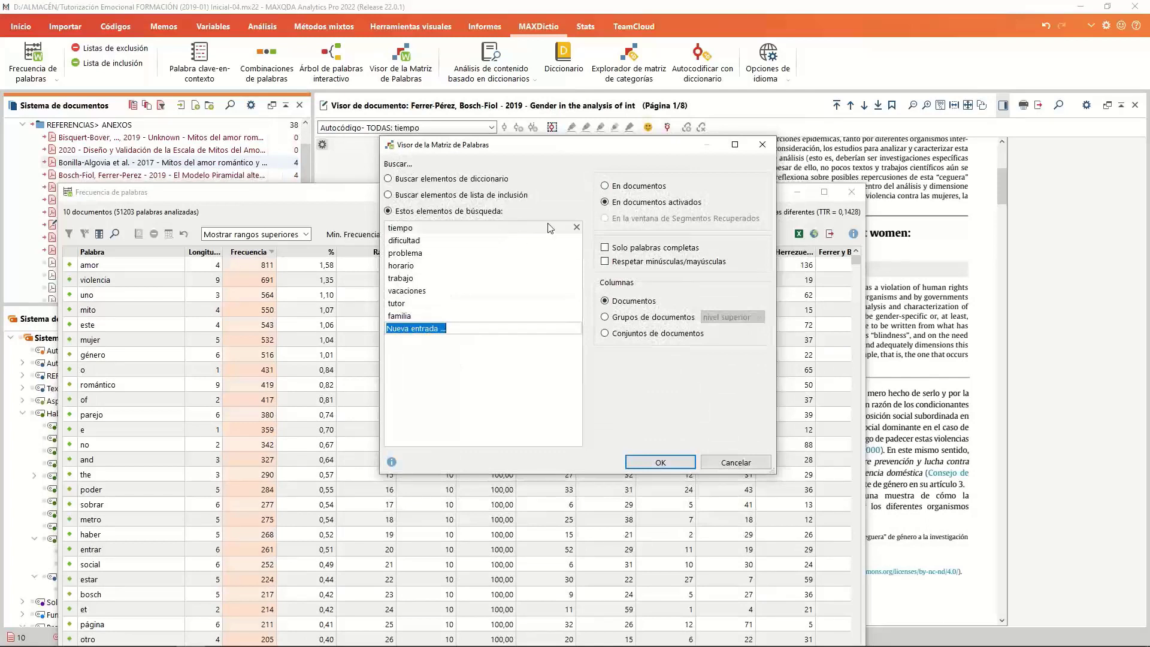
{"action": "left_click", "coordinate": [577, 228]}
{"action": "left_click", "coordinate": [577, 228]}
{"action": "left_click", "coordinate": [577, 228]}
{"action": "left_click", "coordinate": [577, 228]}
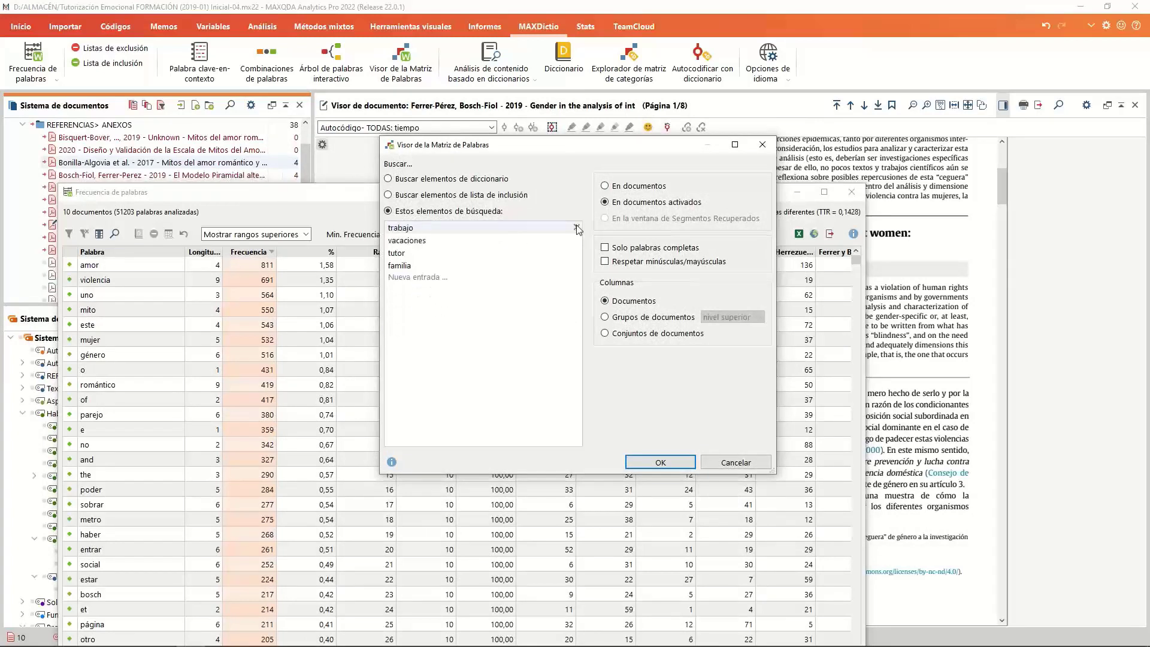
{"action": "left_click", "coordinate": [577, 227]}
{"action": "left_click", "coordinate": [577, 228]}
{"action": "left_click", "coordinate": [577, 227]}
{"action": "left_click", "coordinate": [577, 228]}
Enter mito, amor, violencia, romántico, pareja and poder as the matrix search terms.
{"action": "left_click", "coordinate": [491, 228]}
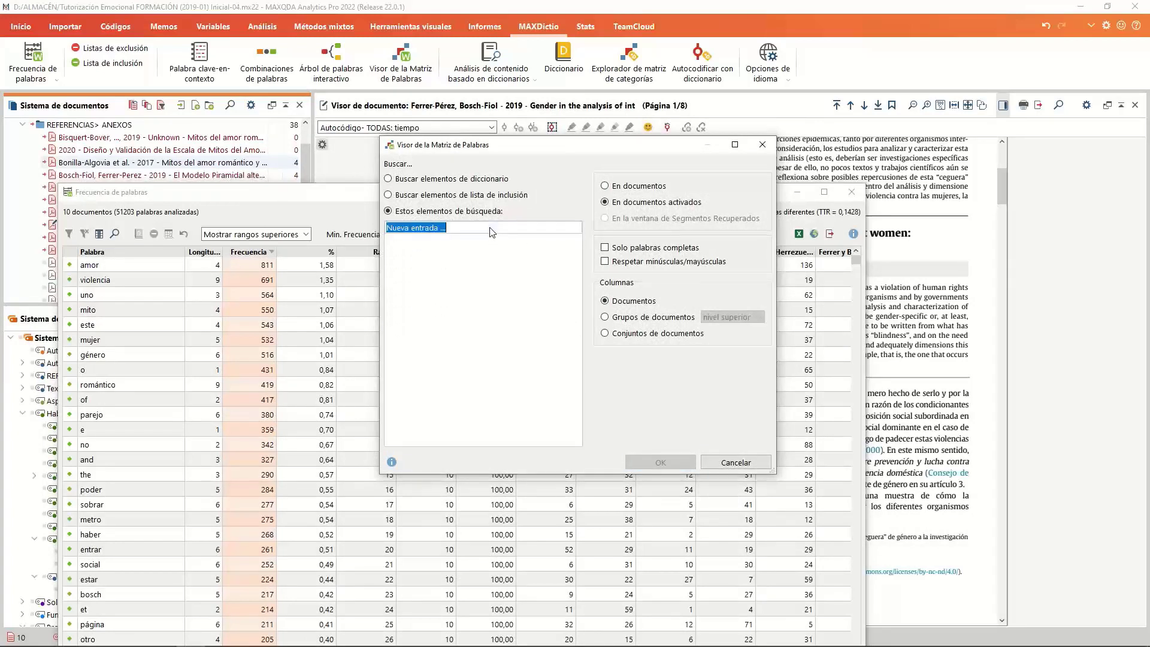
{"action": "type", "text": "mito"}
{"action": "key", "text": "Return"}
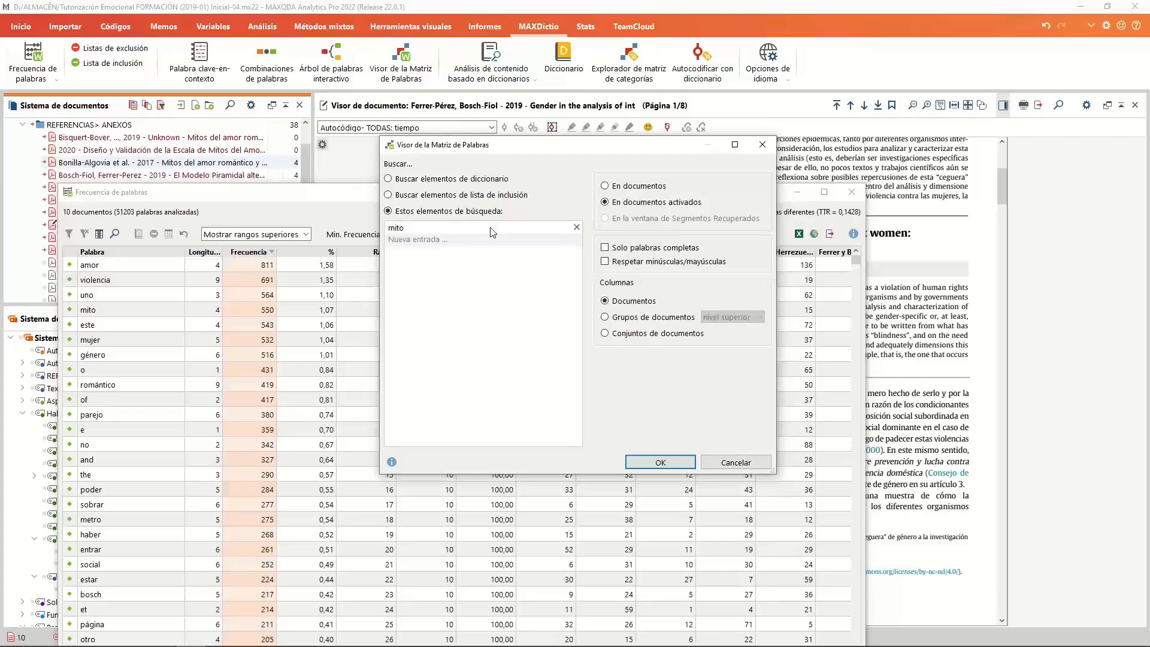
{"action": "type", "text": "amor"}
{"action": "key", "text": "Return"}
{"action": "type", "text": "vio"}
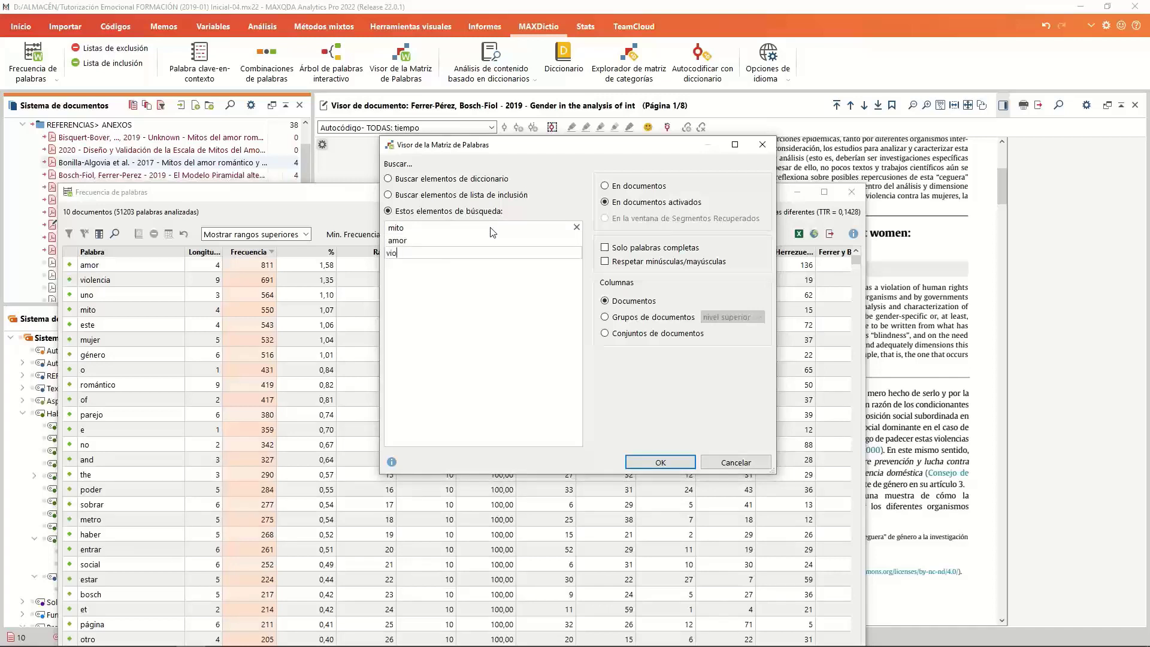
{"action": "type", "text": "lencia"}
{"action": "key", "text": "Return"}
{"action": "type", "text": "romántico"}
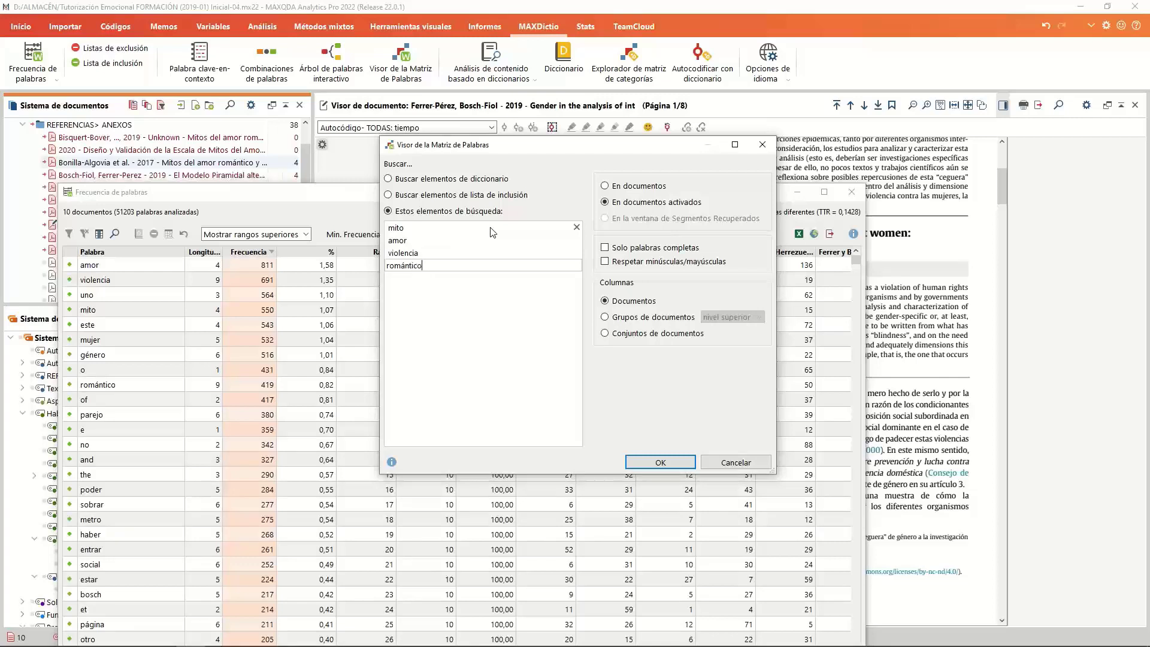
{"action": "key", "text": "Return"}
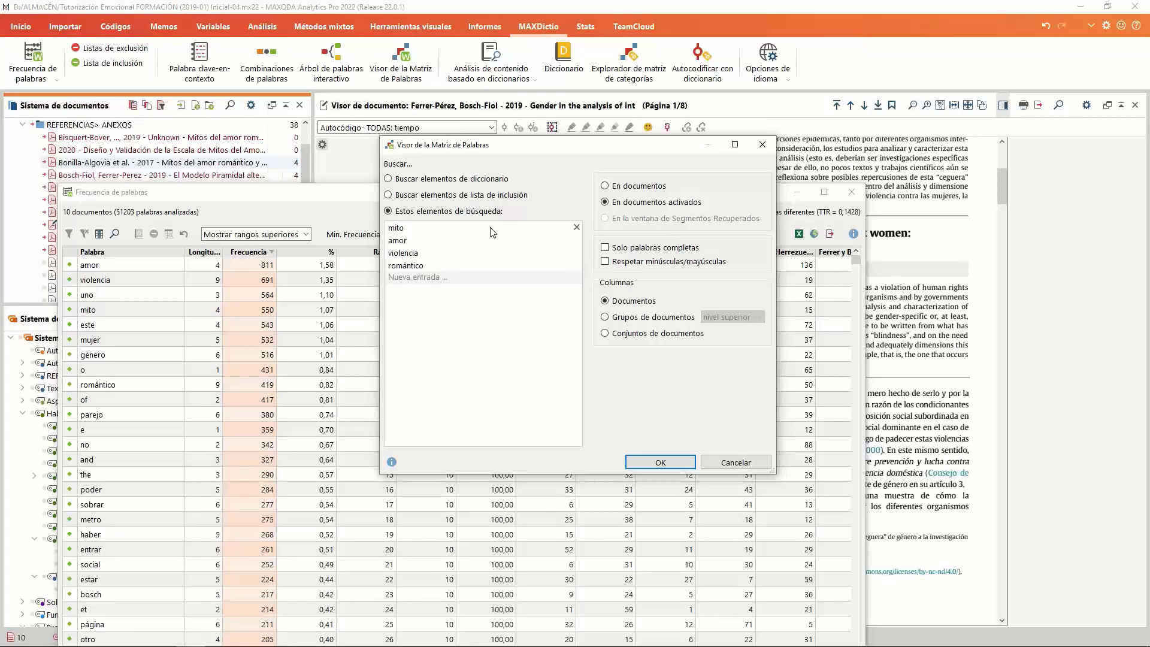
{"action": "type", "text": "pareja"}
{"action": "key", "text": "Return"}
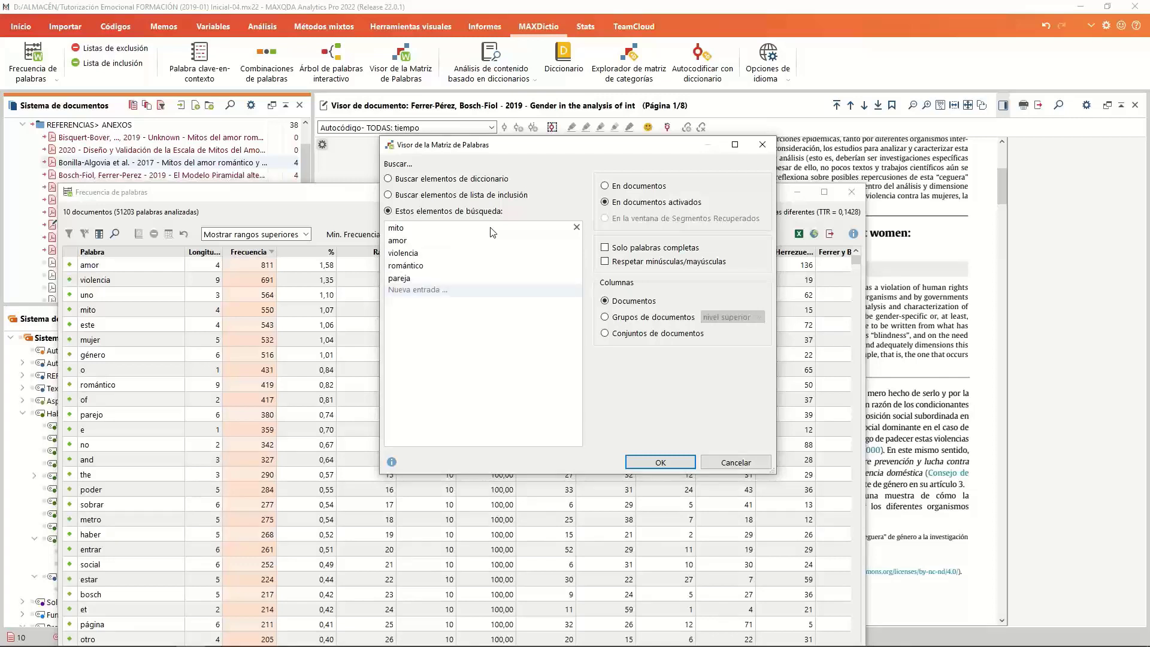
{"action": "type", "text": "poder"}
{"action": "key", "text": "Return"}
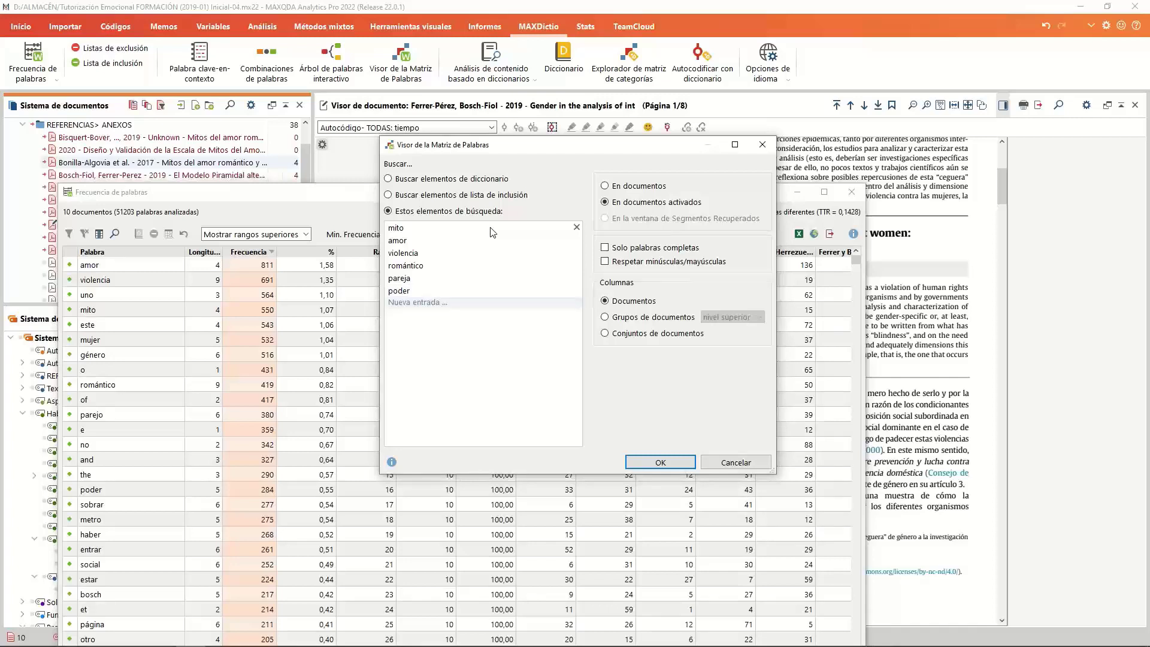
Look further down the word frequency table for relevant words and add adolescencia to the matrix search terms.
{"action": "scroll", "coordinate": [288, 426], "scroll_direction": "down", "scroll_amount": 5}
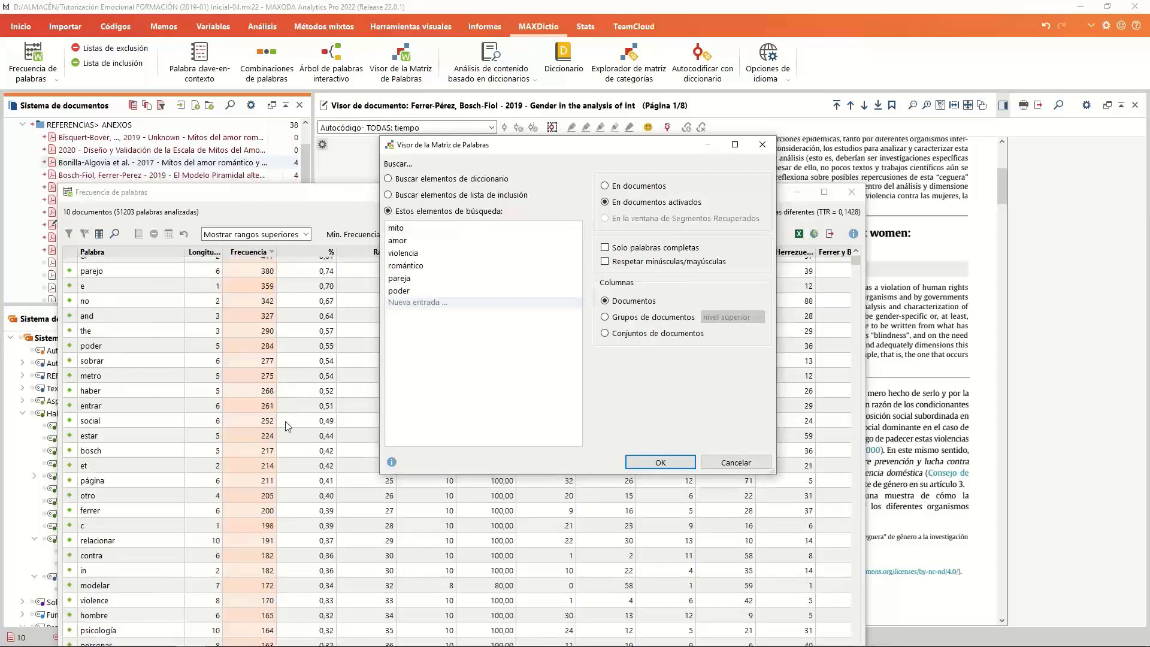
{"action": "scroll", "coordinate": [288, 427], "scroll_direction": "down", "scroll_amount": 8}
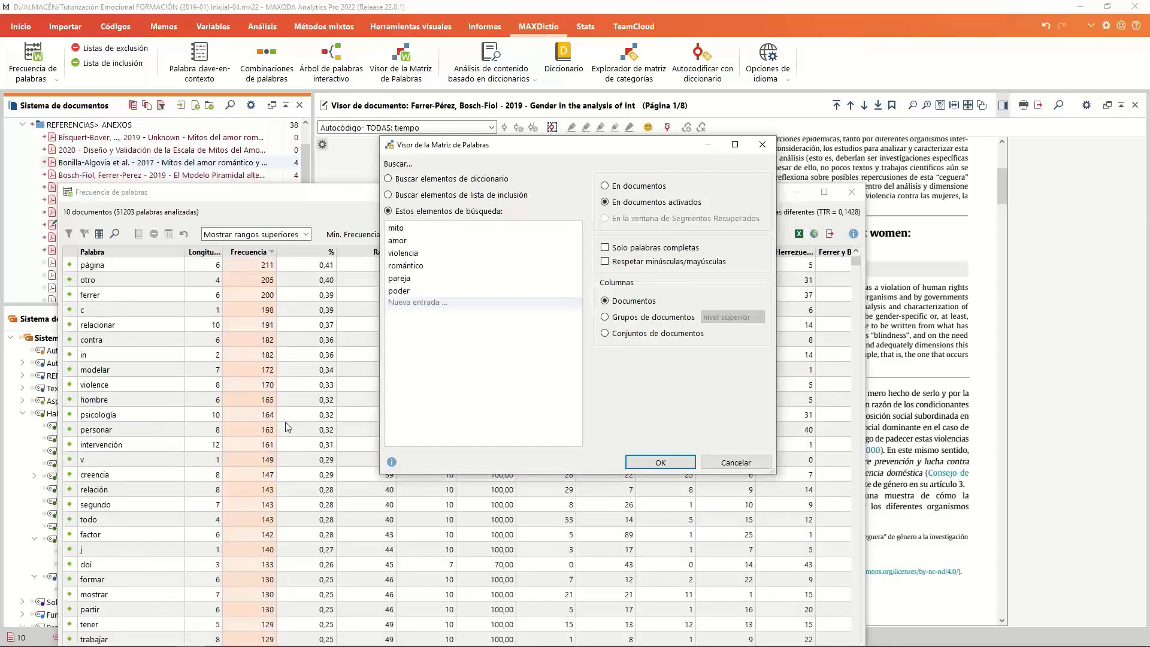
{"action": "scroll", "coordinate": [288, 427], "scroll_direction": "down", "scroll_amount": 3}
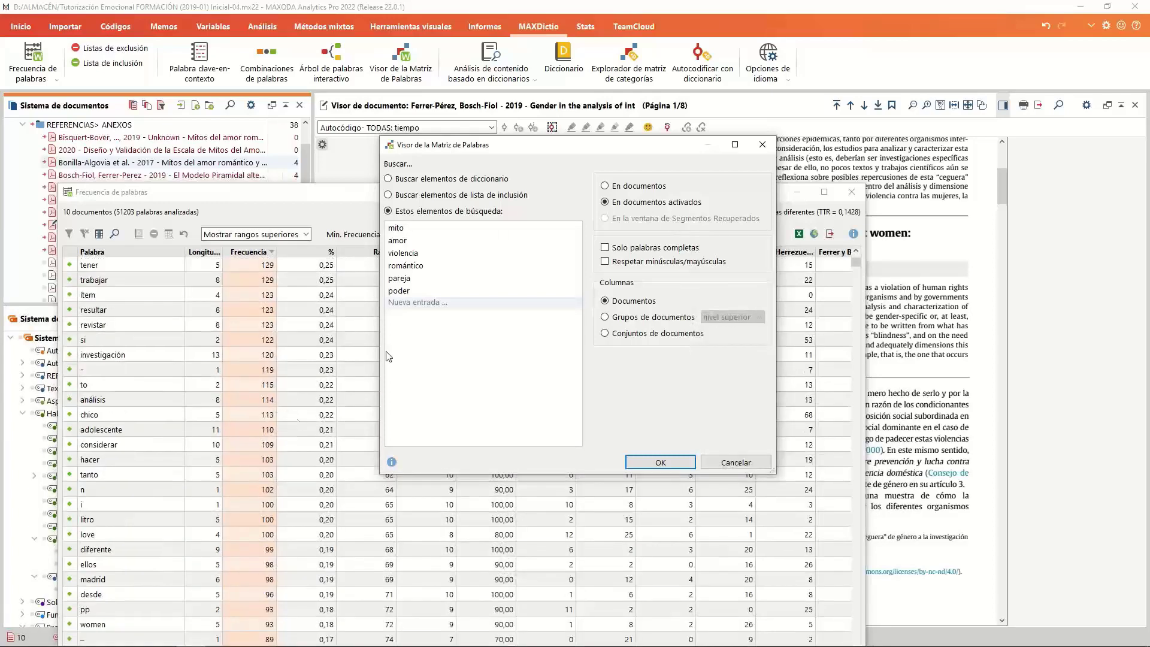
{"action": "left_click", "coordinate": [436, 305]}
{"action": "type", "text": "a"}
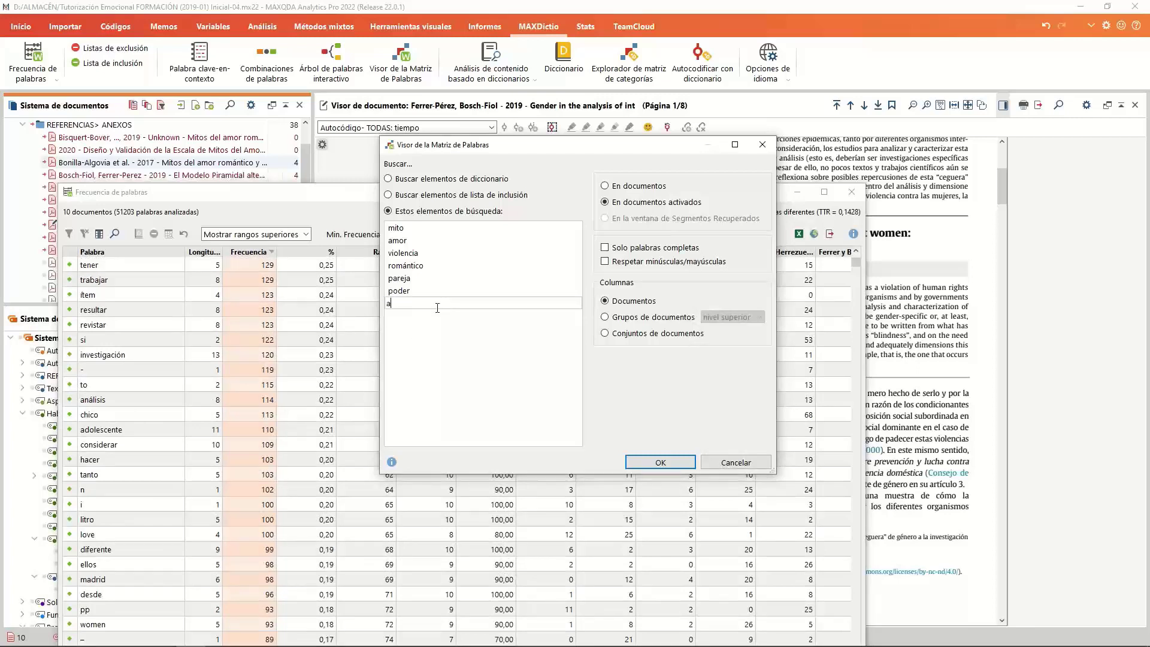
{"action": "type", "text": "dolescencia"}
{"action": "key", "text": "Return"}
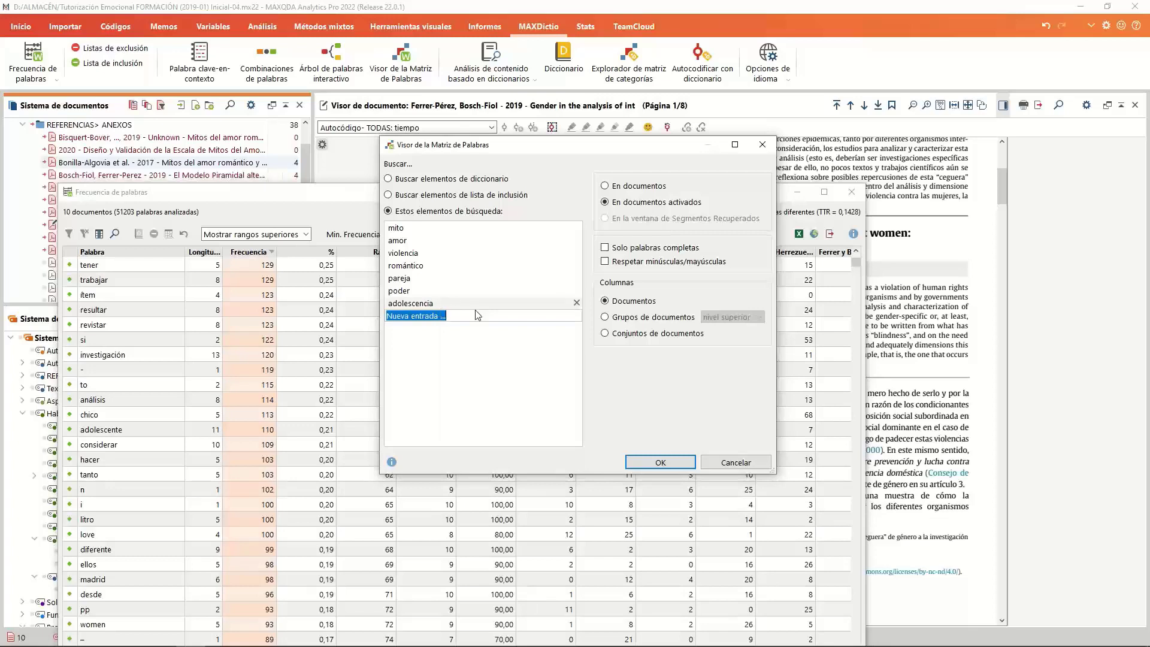
Add machismo to the matrix search terms and generate the Word Matrix Browser for the activated documents.
{"action": "type", "text": "machismo"}
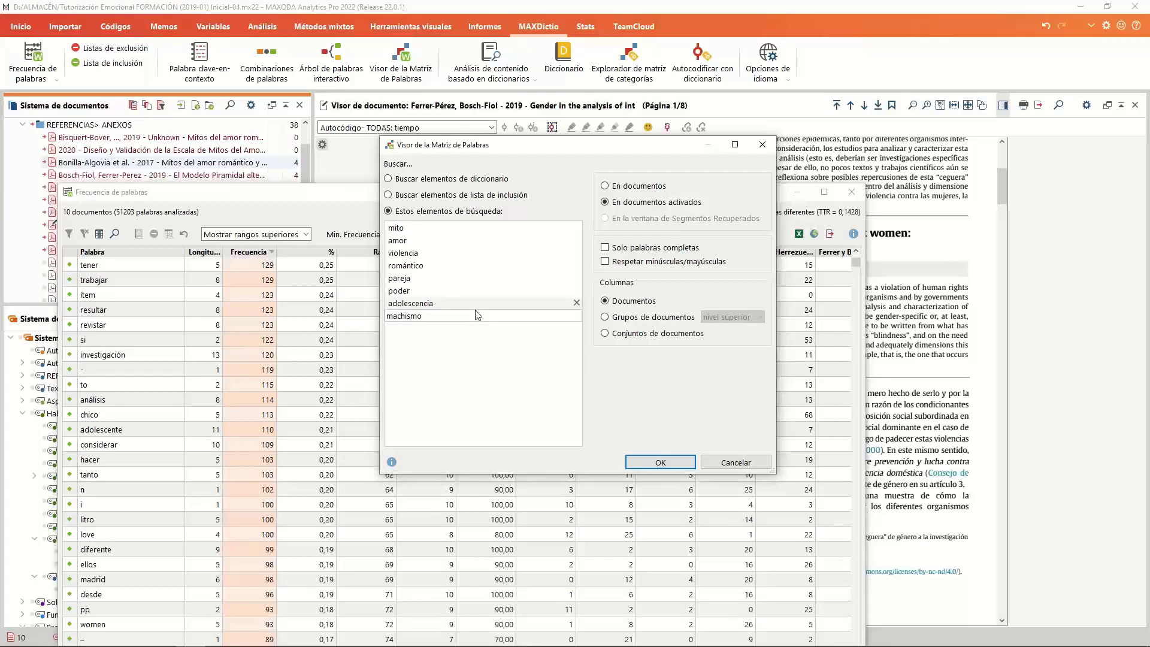
{"action": "key", "text": "Return"}
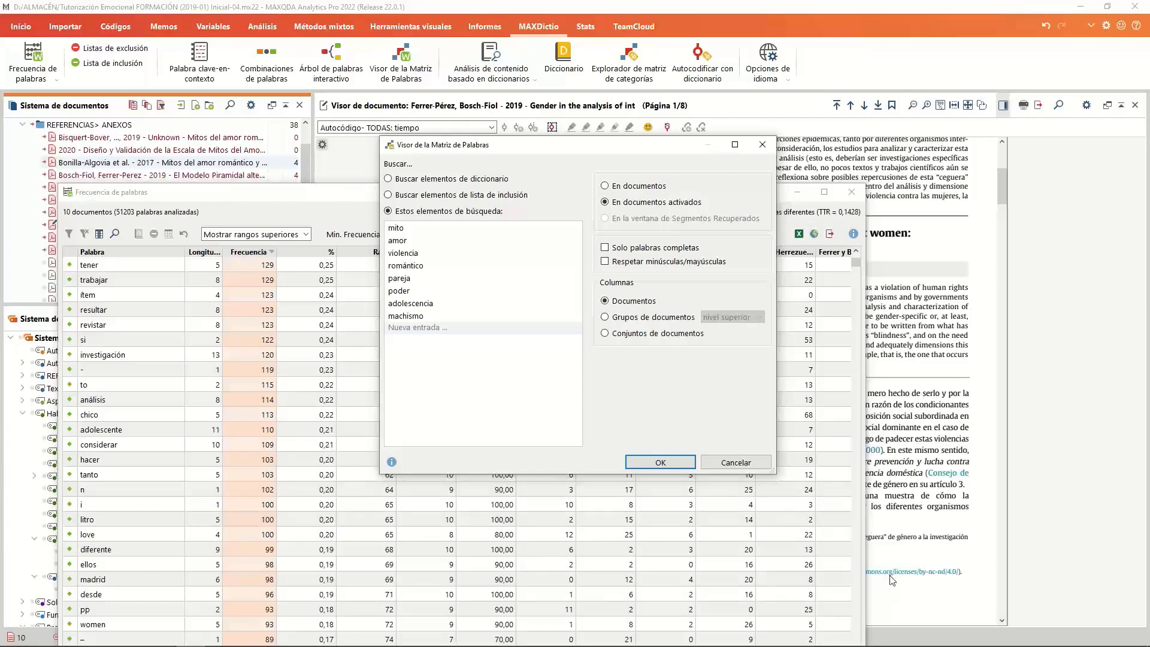
{"action": "left_click", "coordinate": [660, 463]}
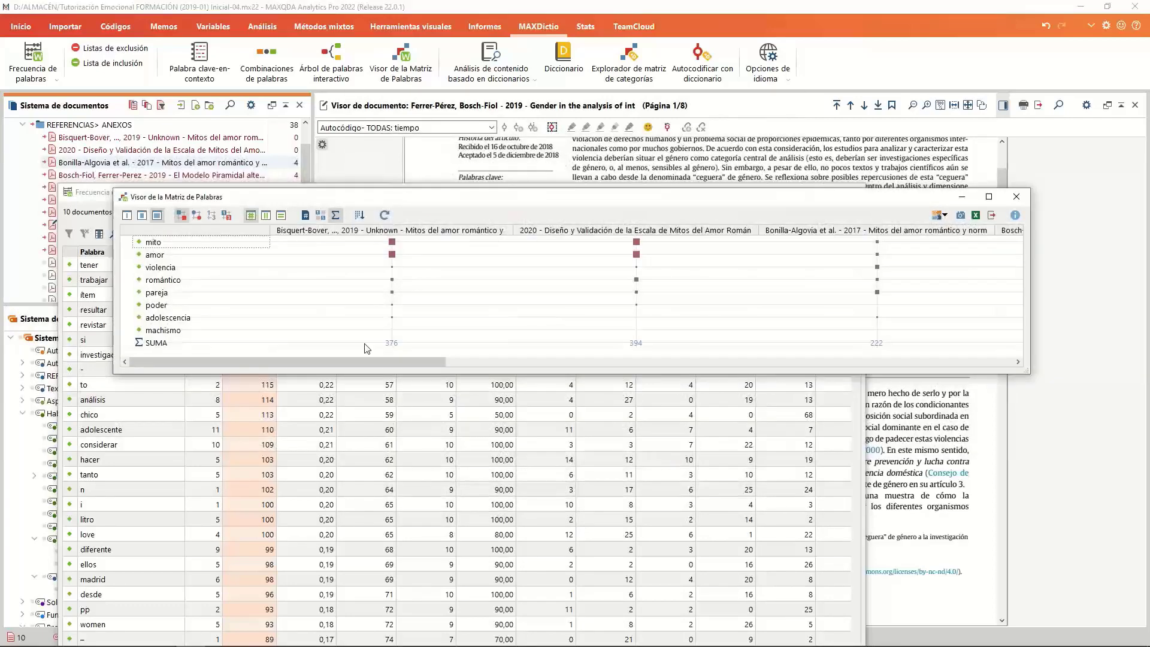
Enlarge the Word Matrix Browser window in height and width and move it higher to fit more document columns.
{"action": "left_click_drag", "start_coordinate": [376, 195], "coordinate": [325, 142]}
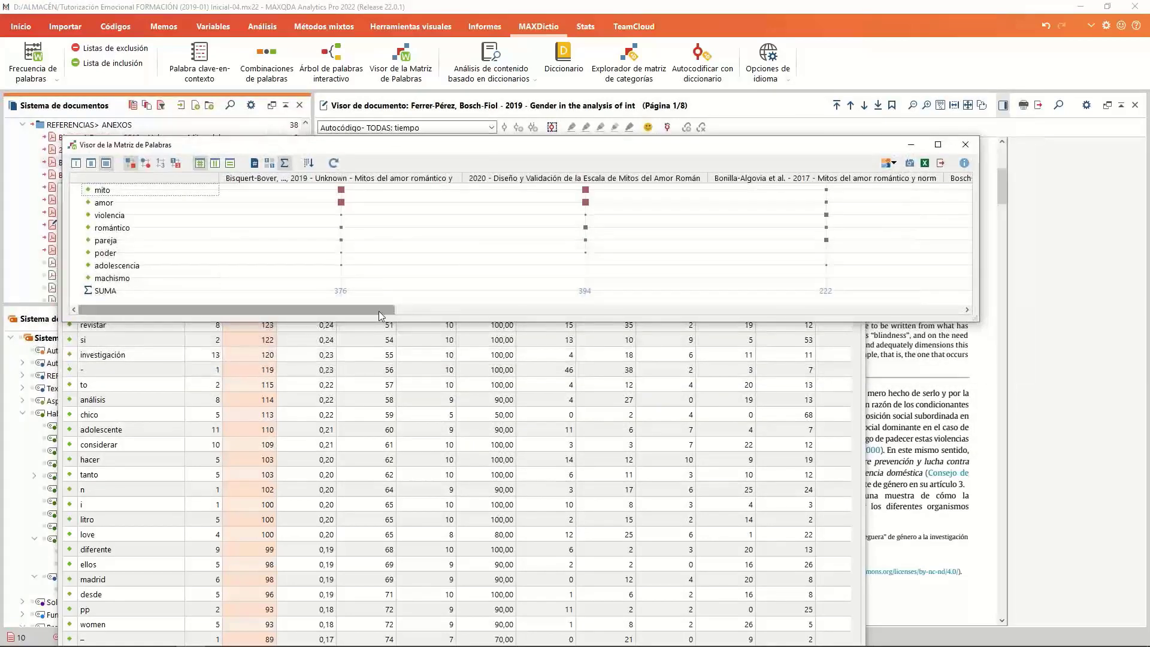
{"action": "mouse_move", "coordinate": [390, 331]}
{"action": "left_mouse_down"}
{"action": "mouse_move", "coordinate": [398, 401]}
{"action": "mouse_move", "coordinate": [397, 334]}
{"action": "left_mouse_up"}
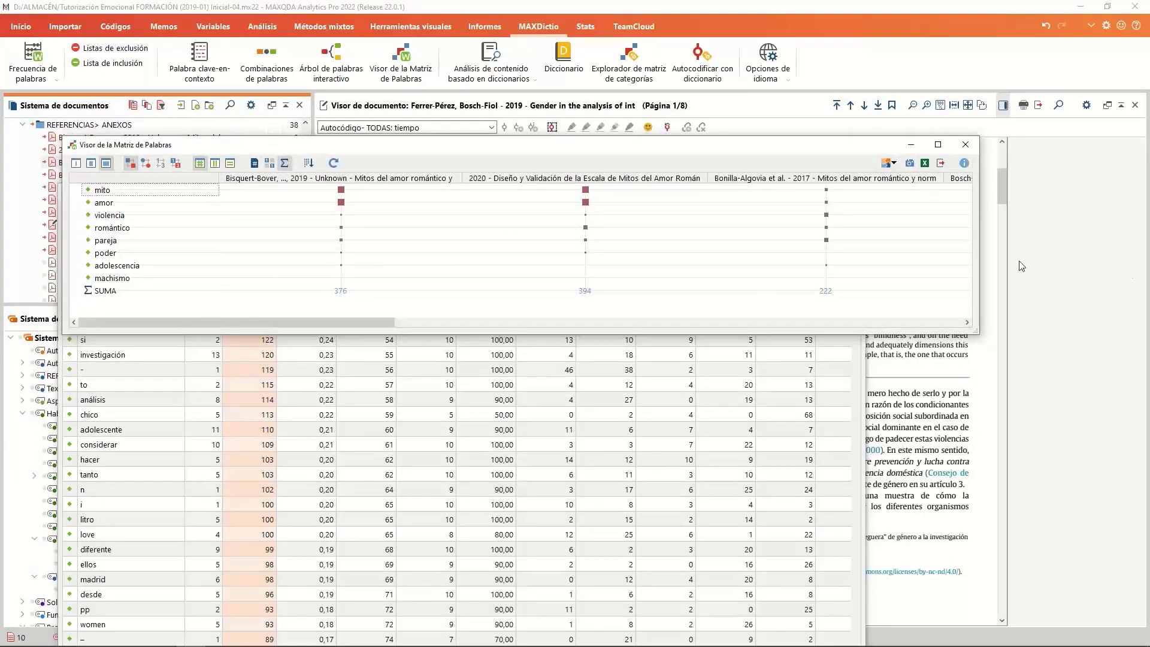
{"action": "left_click_drag", "start_coordinate": [983, 267], "coordinate": [1100, 266]}
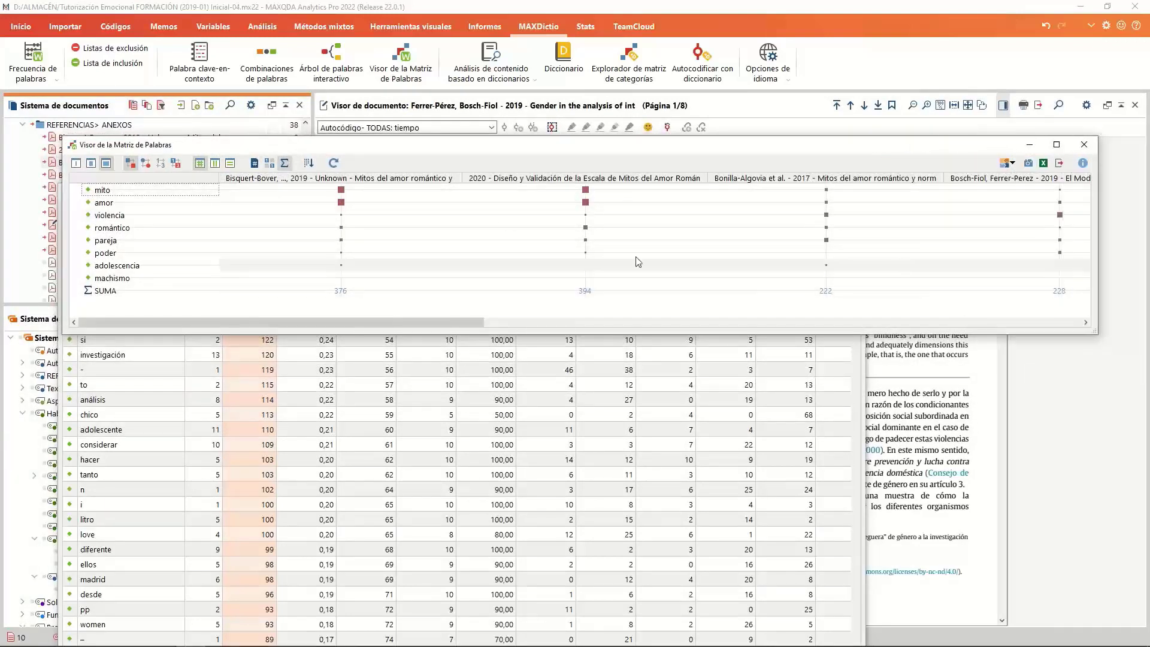
{"action": "left_click_drag", "start_coordinate": [279, 146], "coordinate": [267, 132]}
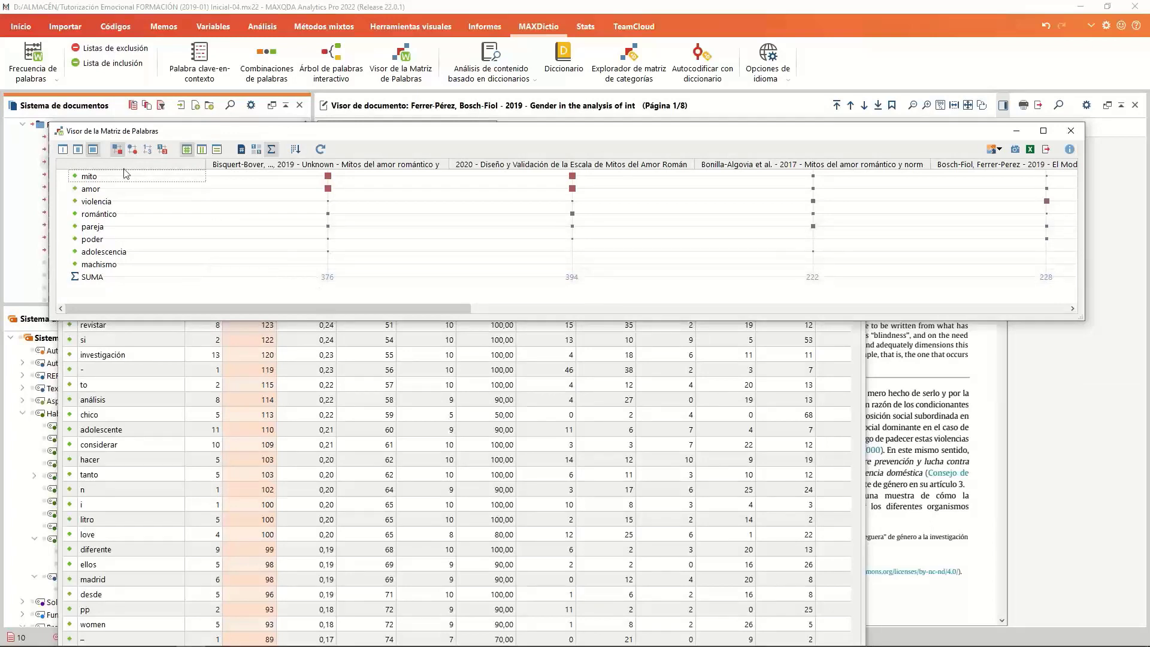
Display the matrix cells as numeric frequencies instead of symbols and look across all document columns through to the totals.
{"action": "mouse_move", "coordinate": [429, 230]}
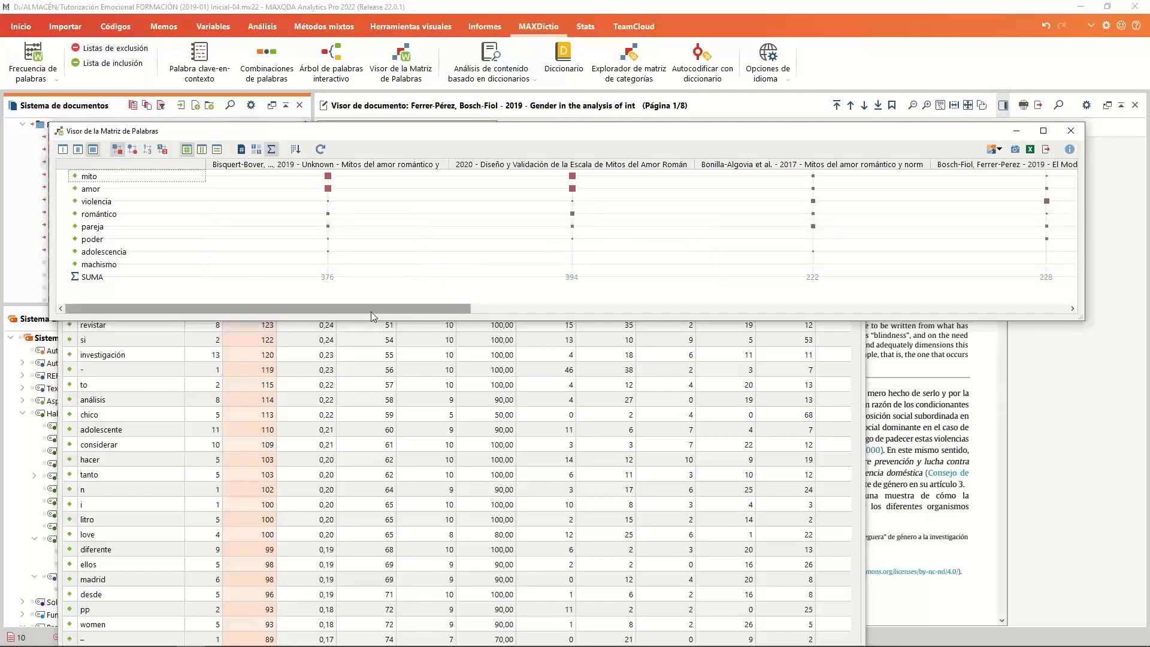
{"action": "left_click_drag", "start_coordinate": [371, 312], "coordinate": [578, 311]}
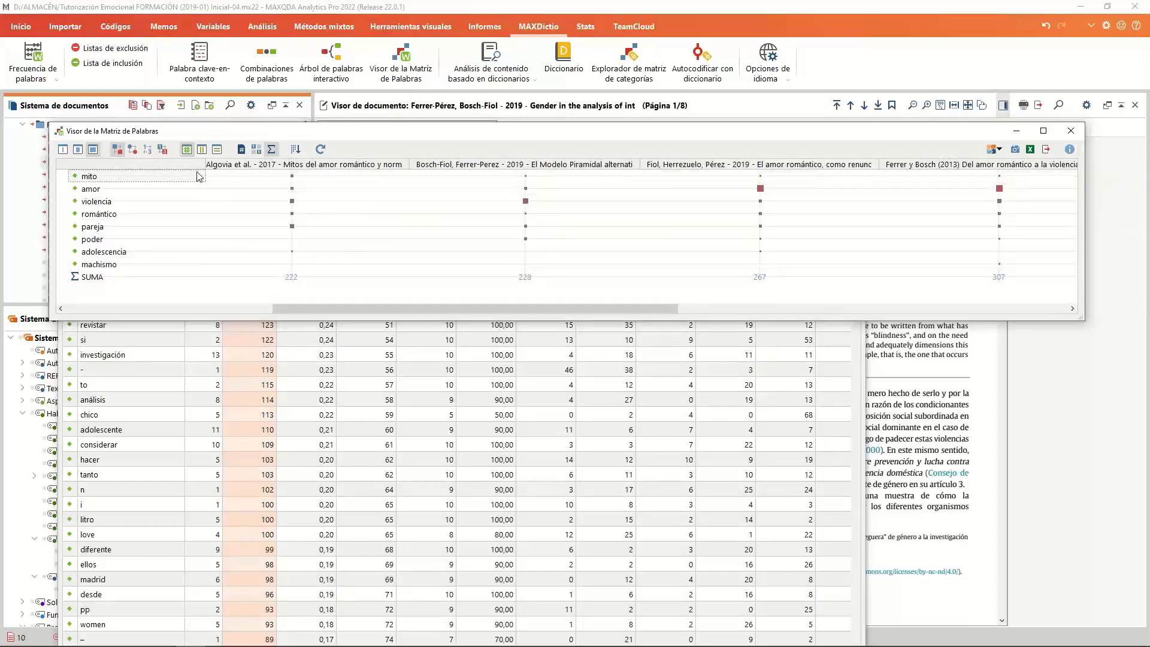
{"action": "left_click", "coordinate": [151, 152]}
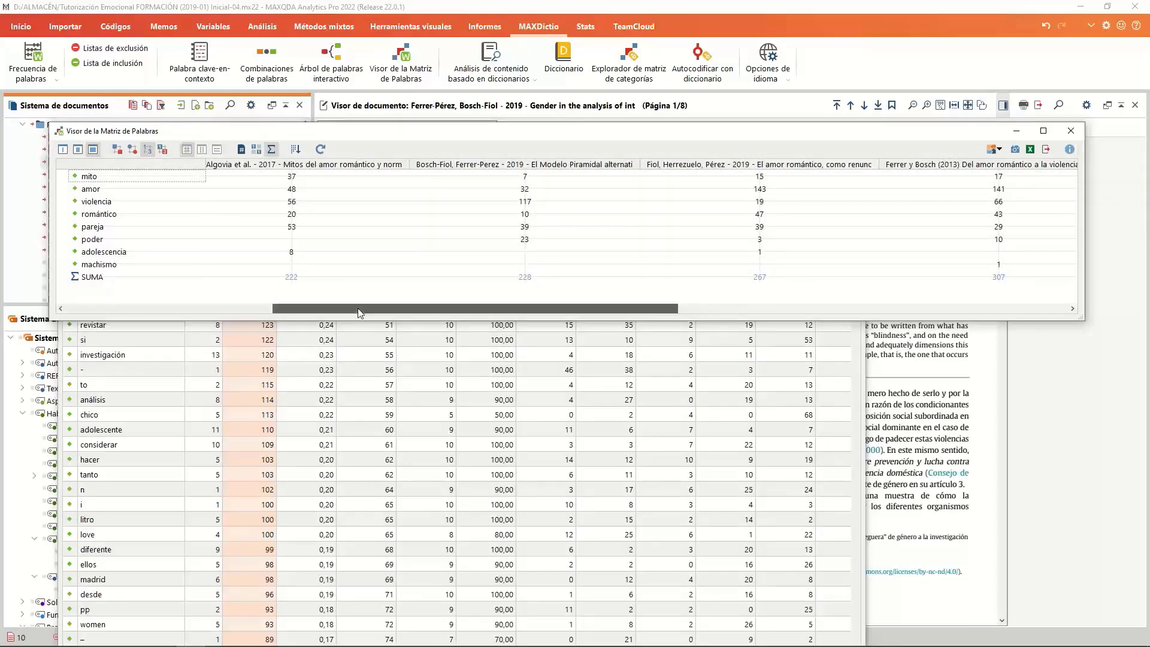
{"action": "left_click_drag", "start_coordinate": [357, 308], "coordinate": [751, 311]}
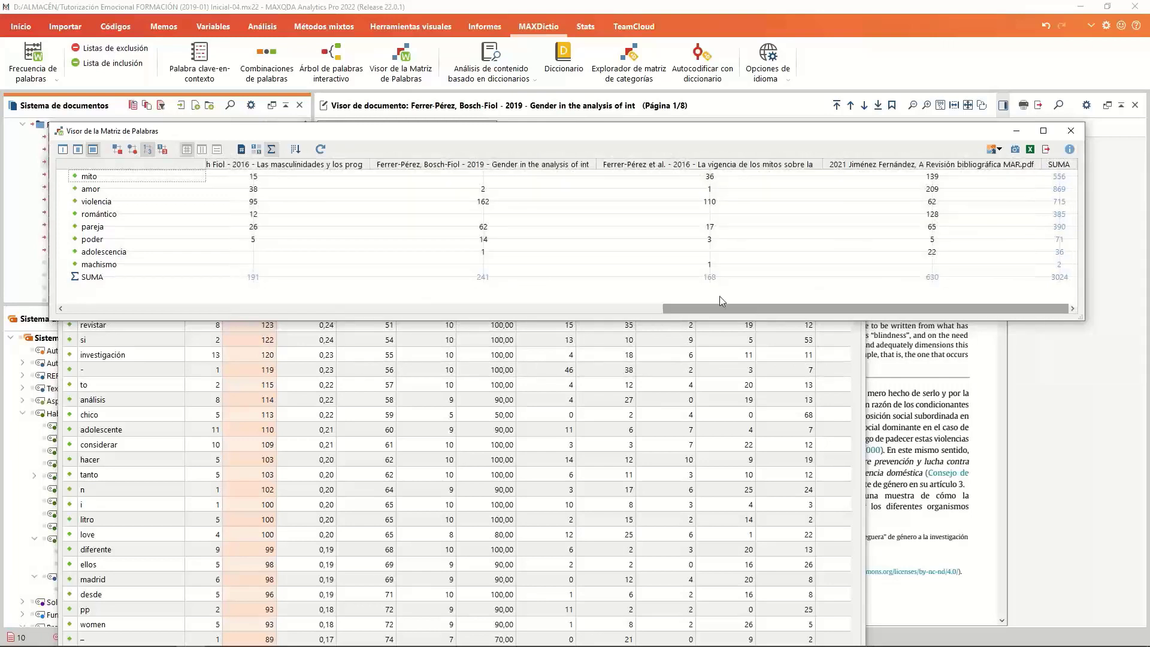
Open the search results for pareja in the 2019 "Gender in the analysis of int" document and browse the hits.
{"action": "double_click", "coordinate": [483, 227]}
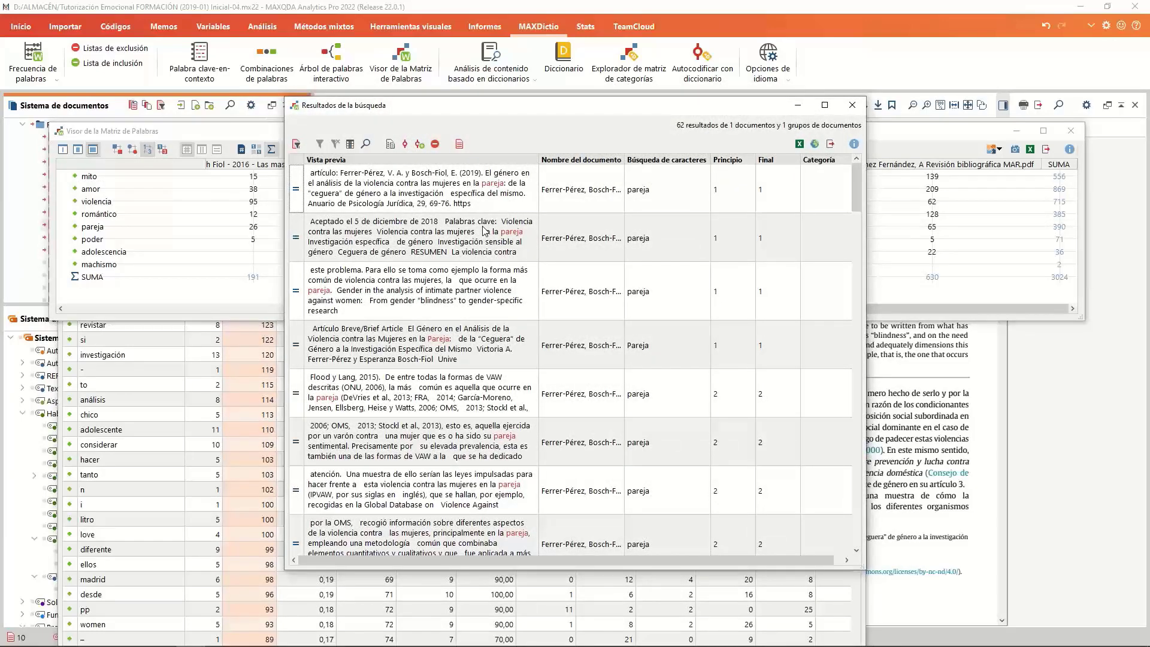
{"action": "scroll", "coordinate": [634, 272], "scroll_direction": "down", "scroll_amount": 10}
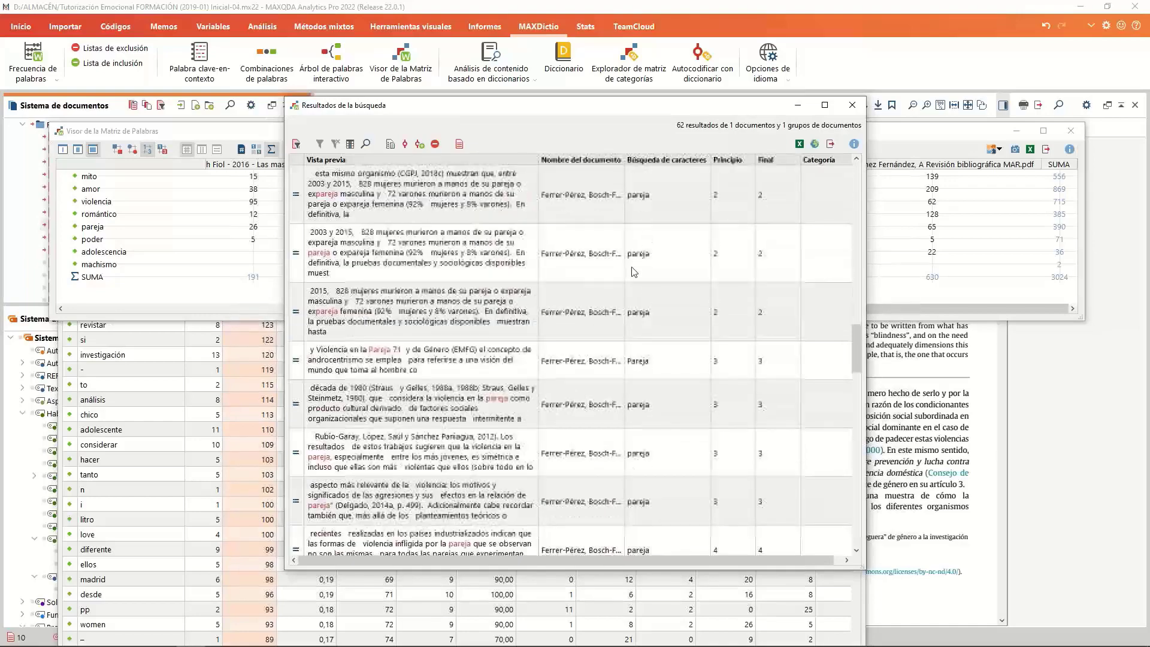
{"action": "scroll", "coordinate": [471, 429], "scroll_direction": "up", "scroll_amount": 10}
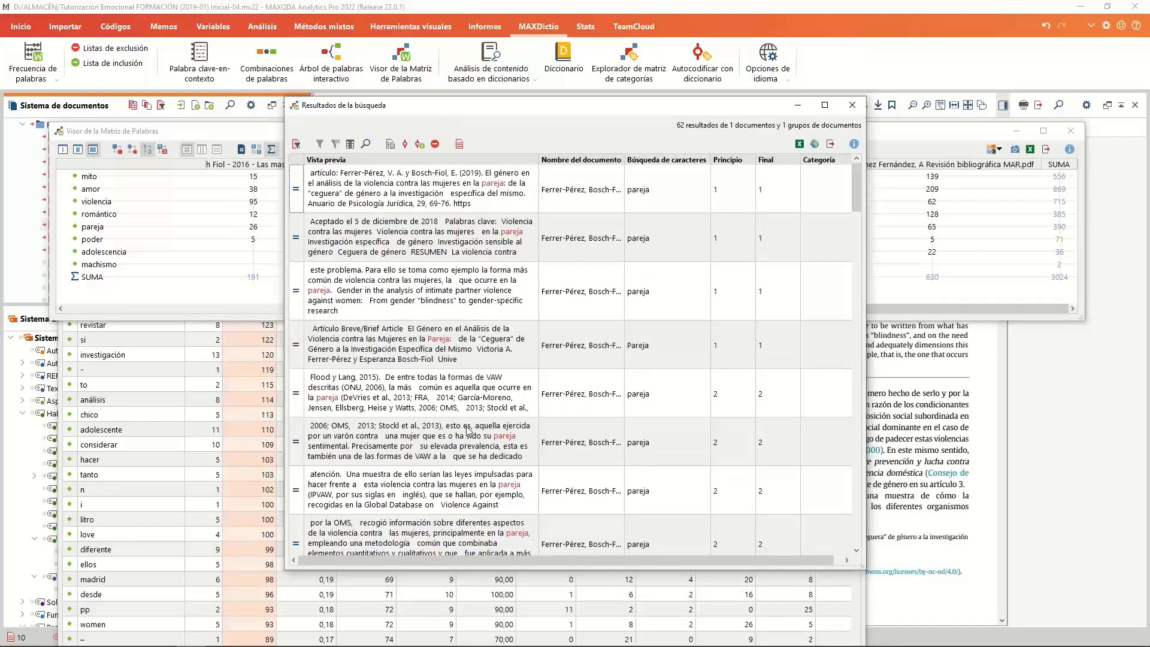
{"action": "left_click_drag", "start_coordinate": [453, 105], "coordinate": [470, 179]}
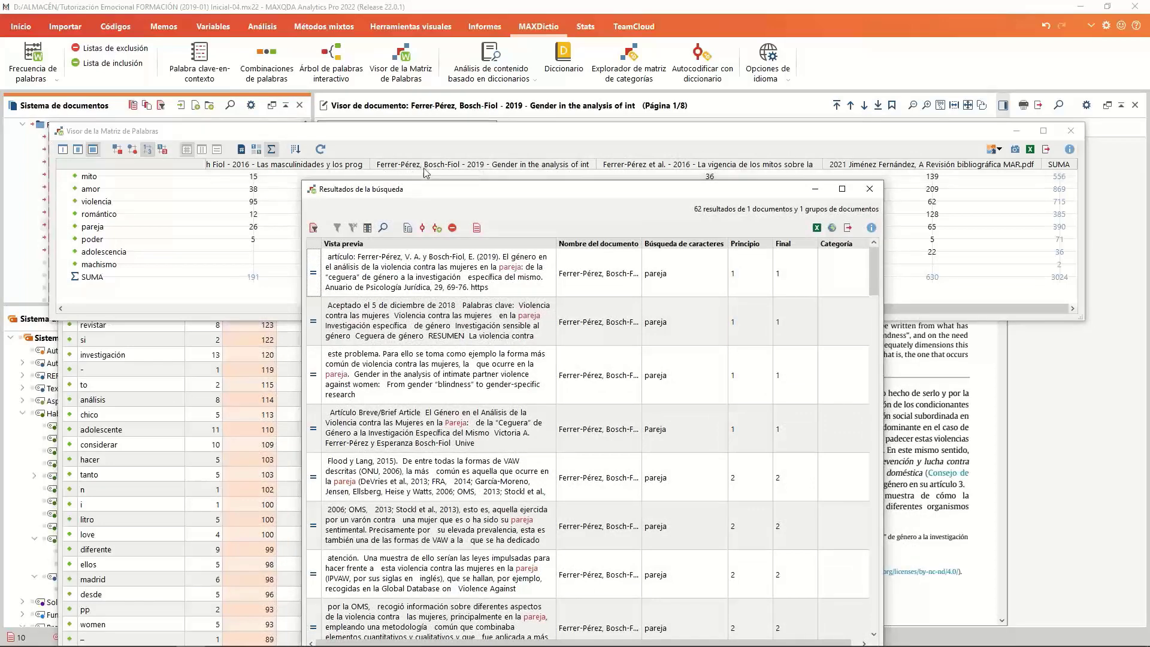
{"action": "left_click_drag", "start_coordinate": [446, 192], "coordinate": [449, 84]}
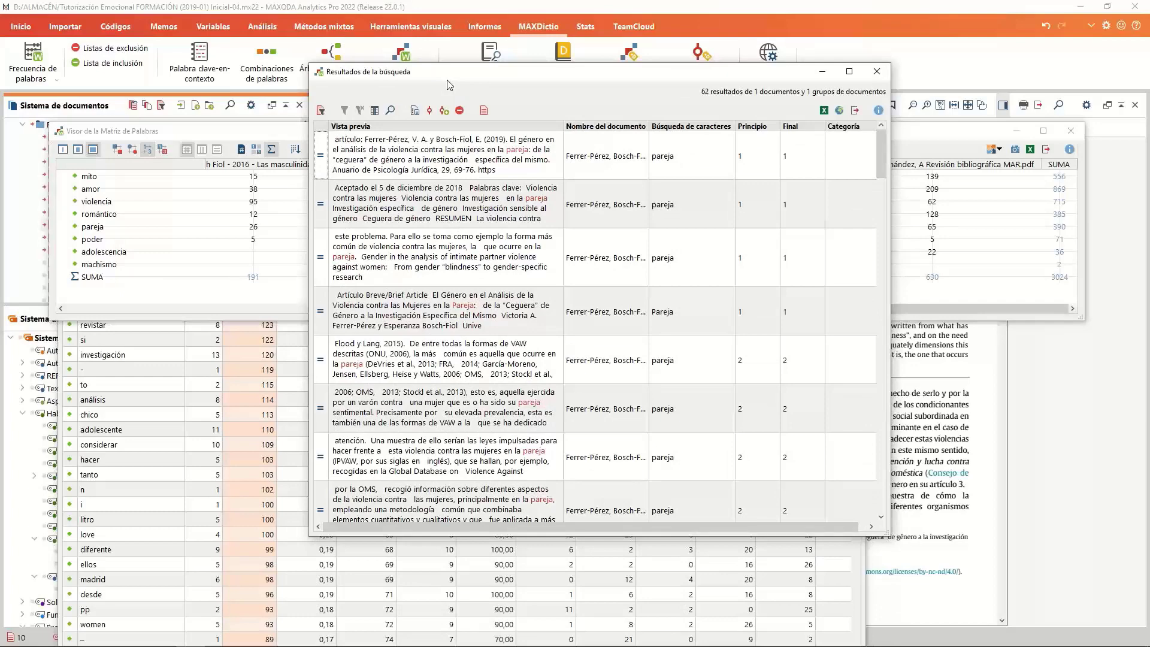
Autocode the pareja hits, search string only, with a new code named for the pareja idea plus the article's authors and year (2019).
{"action": "left_click", "coordinate": [447, 112]}
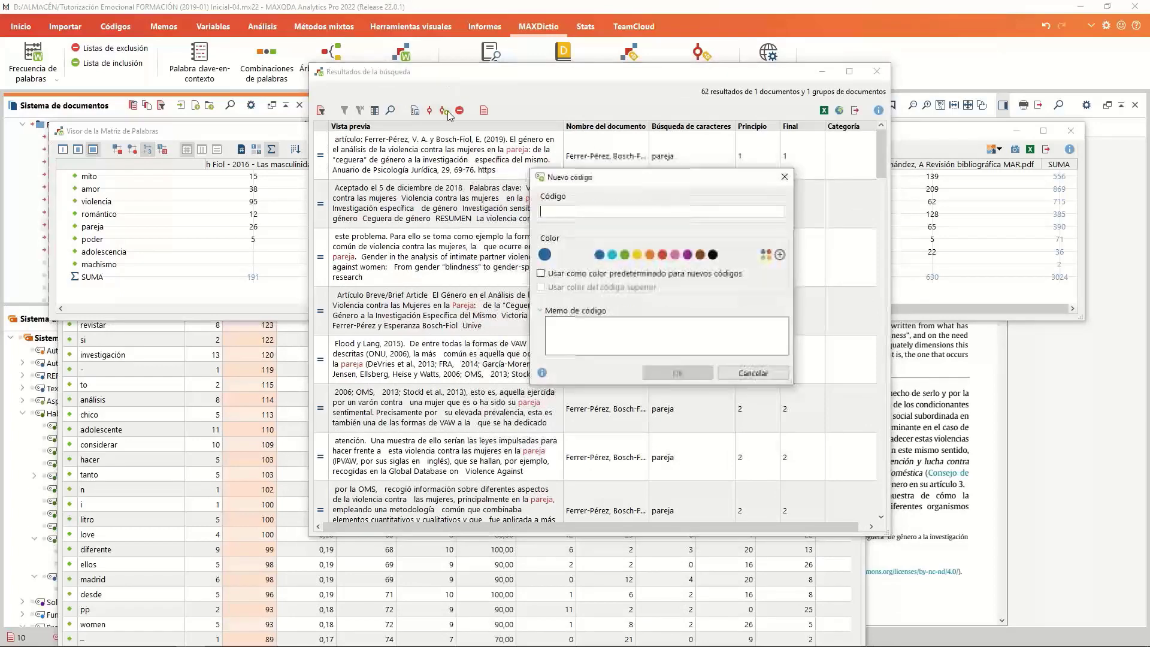
{"action": "type", "text": "Idea"}
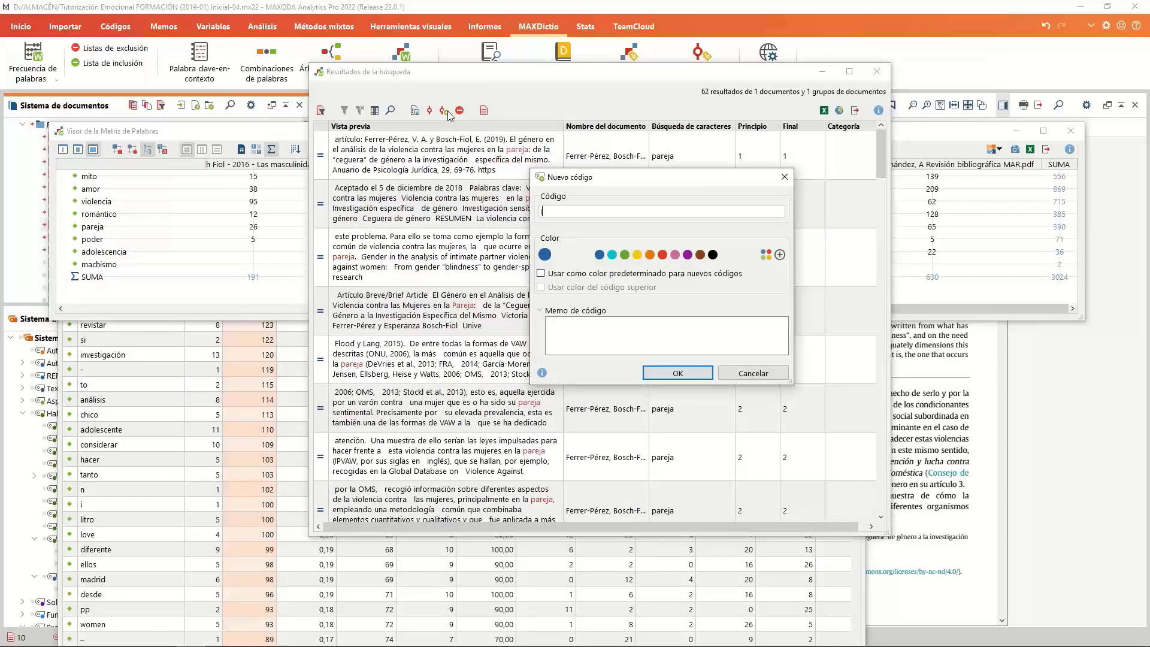
{"action": "type", "text": " pareja en Ferrer y Bosch ("}
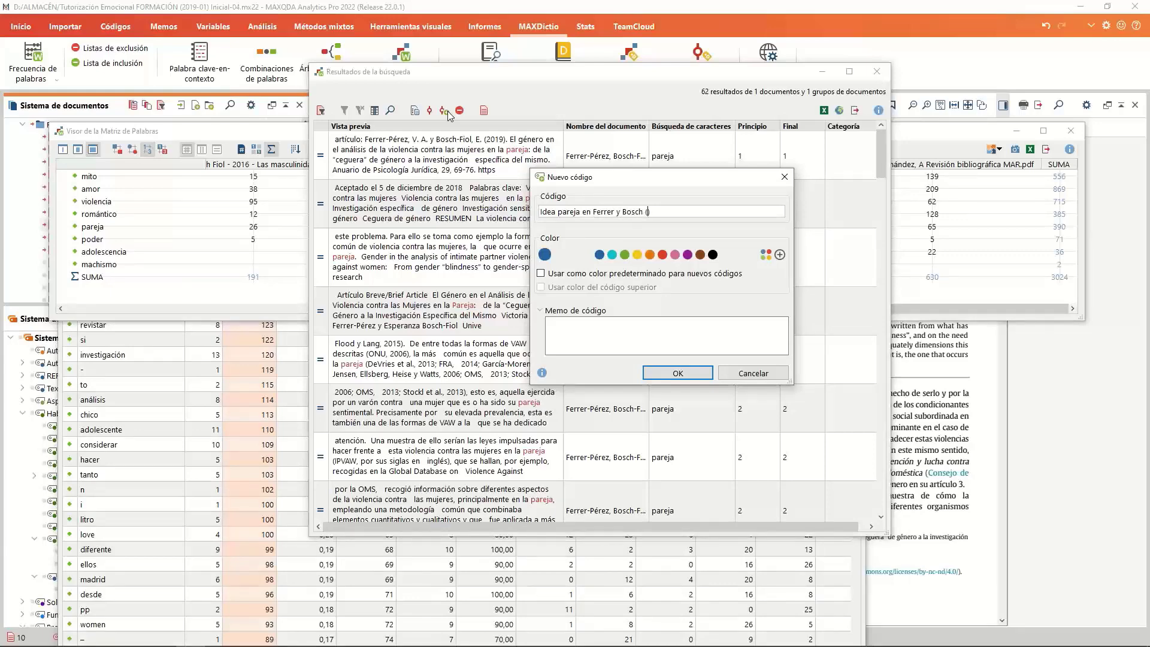
{"action": "type", "text": "2019)"}
{"action": "left_click", "coordinate": [670, 377]}
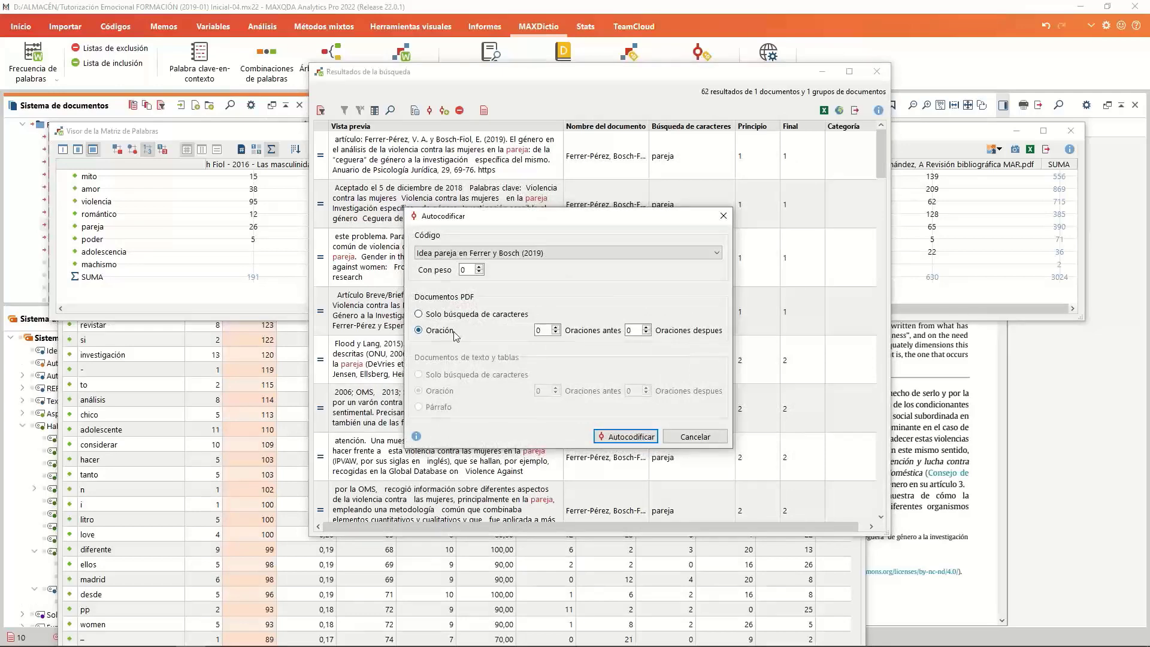
{"action": "left_click", "coordinate": [507, 317]}
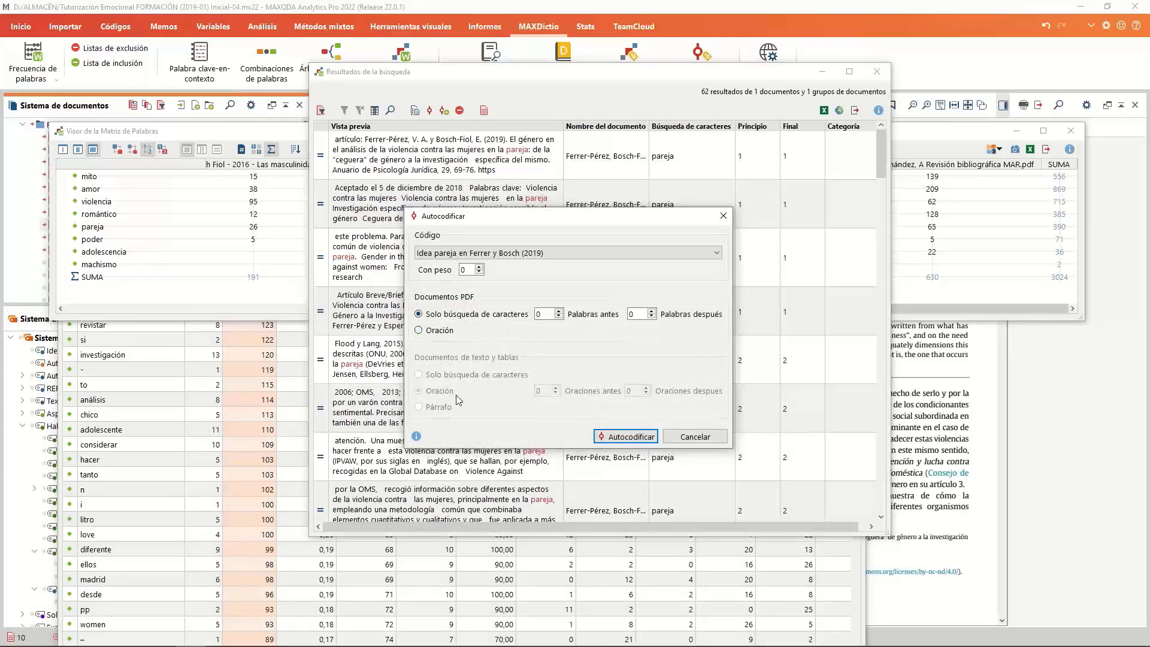
{"action": "left_click", "coordinate": [624, 438]}
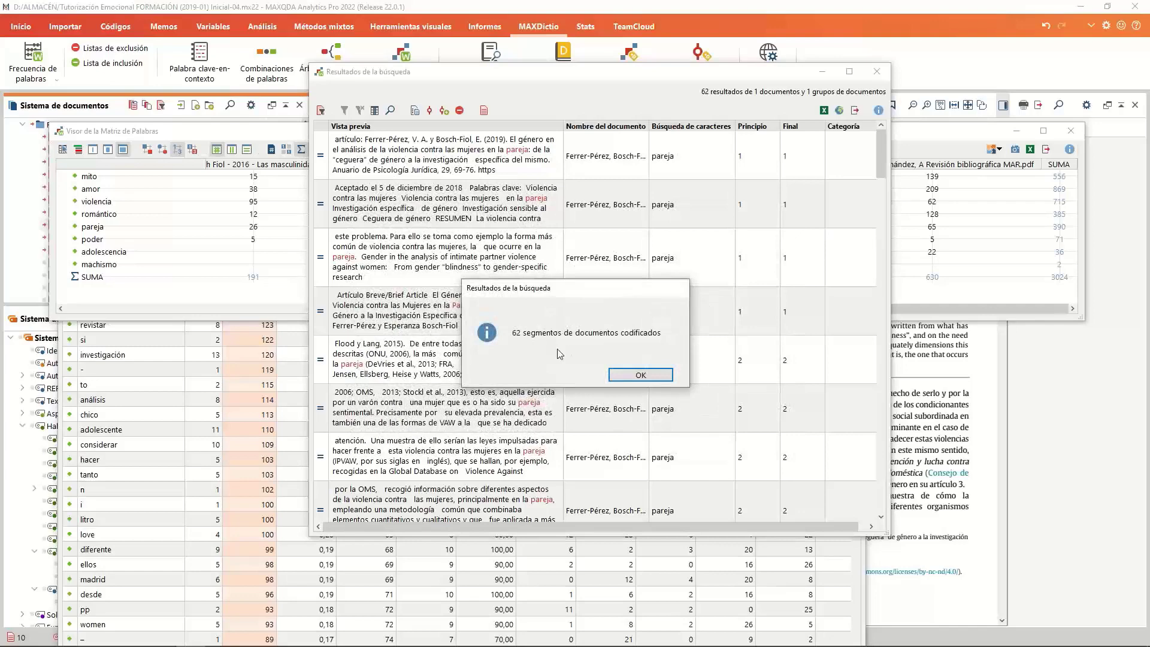
{"action": "left_click", "coordinate": [639, 375]}
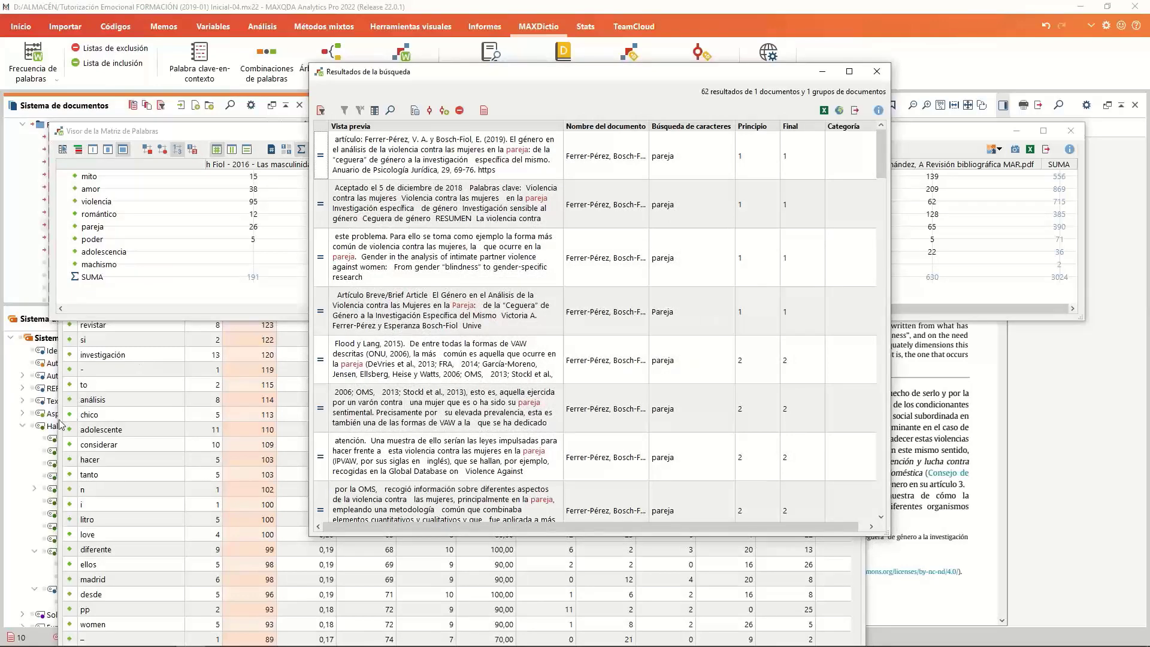
Uncover the code system, view the coded segments of the new pareja code, and inspect one in its document.
{"action": "left_click_drag", "start_coordinate": [56, 416], "coordinate": [159, 403]}
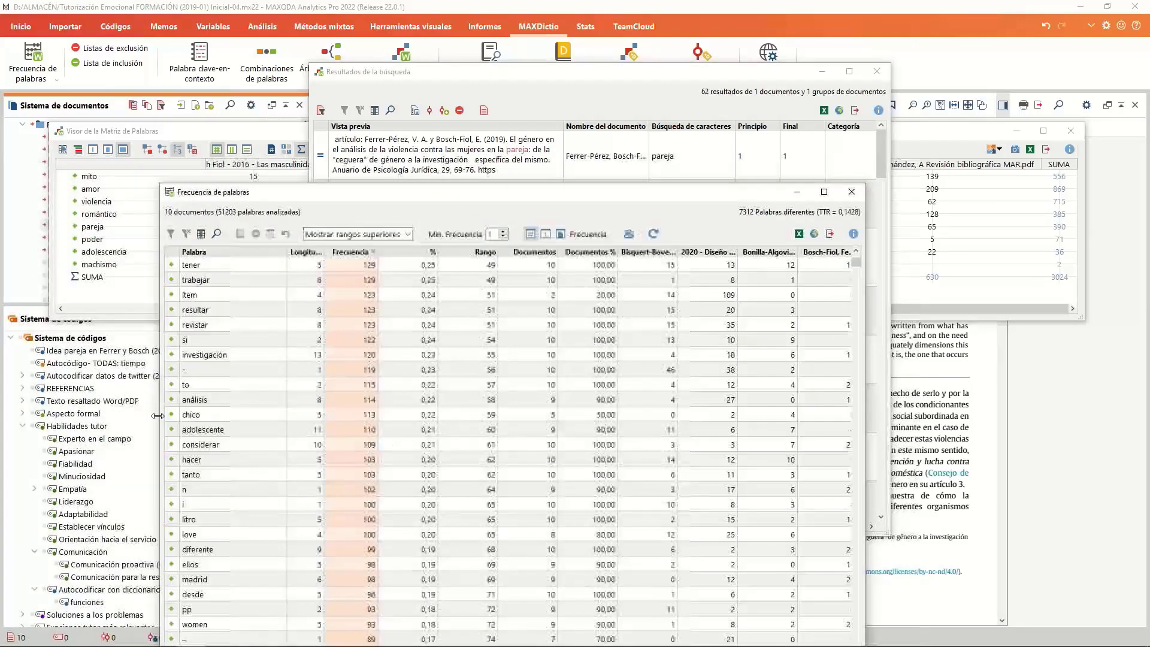
{"action": "double_click", "coordinate": [114, 354]}
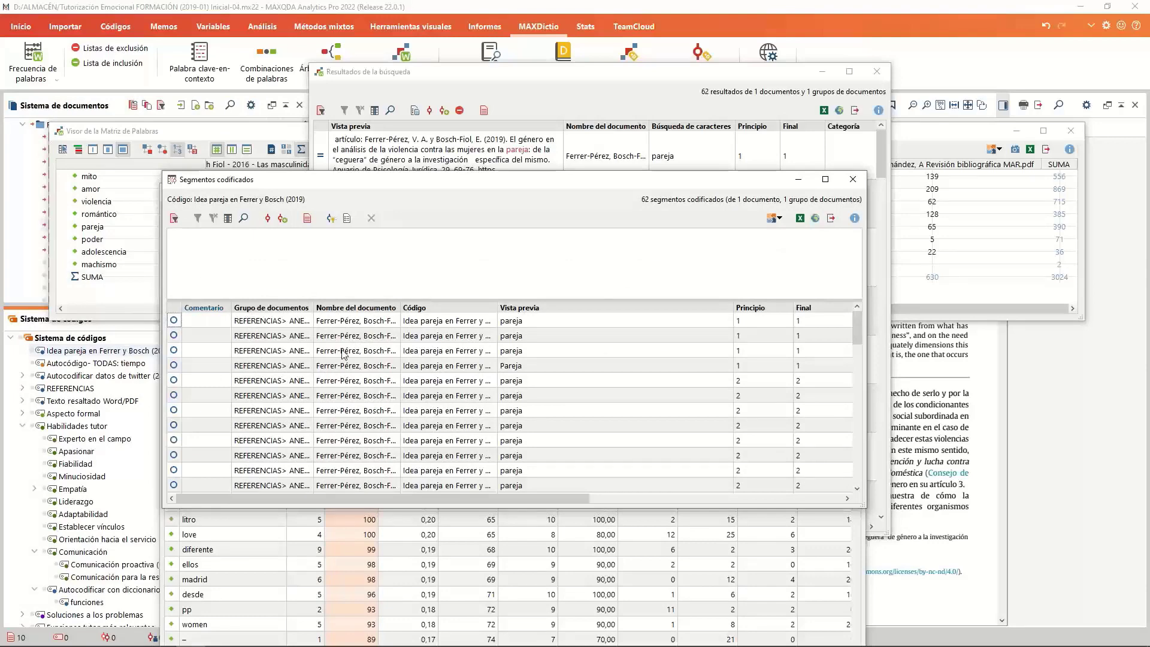
{"action": "left_click", "coordinate": [494, 366]}
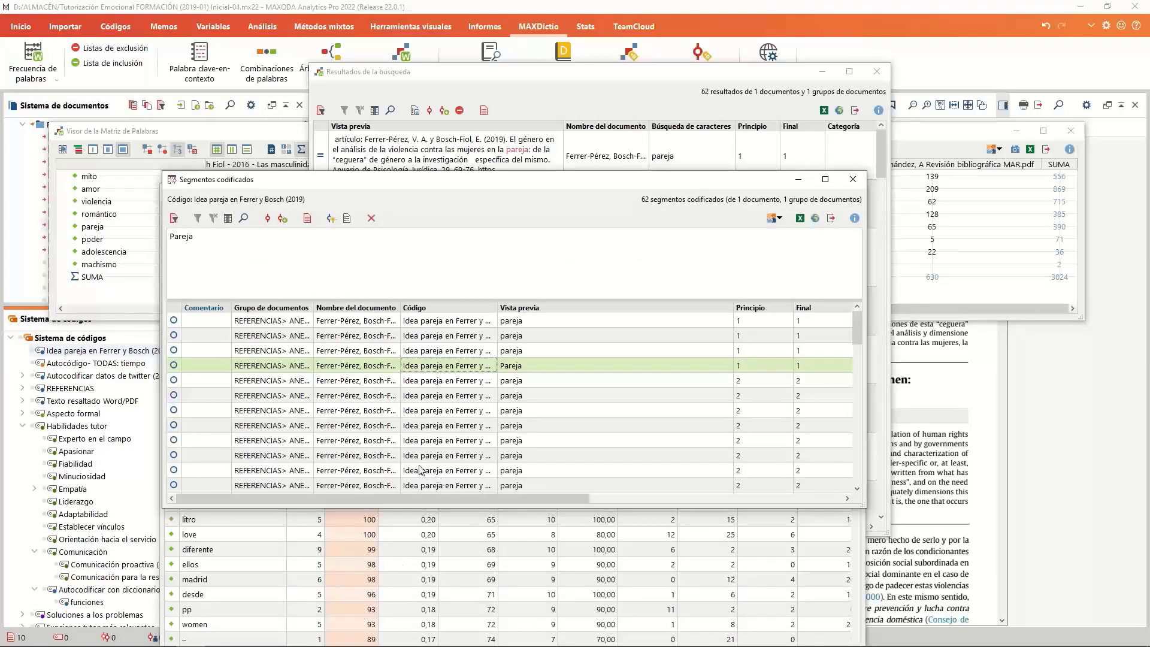
{"action": "left_click", "coordinate": [854, 180]}
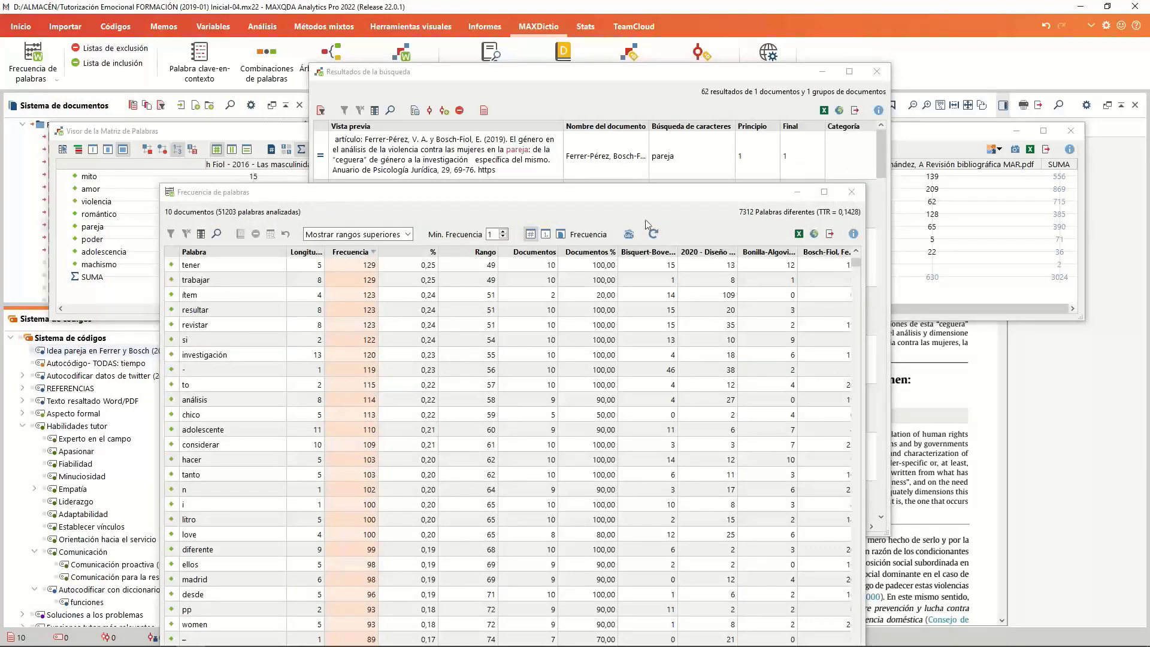
Close the word frequency table and the pareja search results to return to the word matrix.
{"action": "left_click", "coordinate": [561, 194]}
{"action": "left_click_drag", "start_coordinate": [563, 198], "coordinate": [569, 174]}
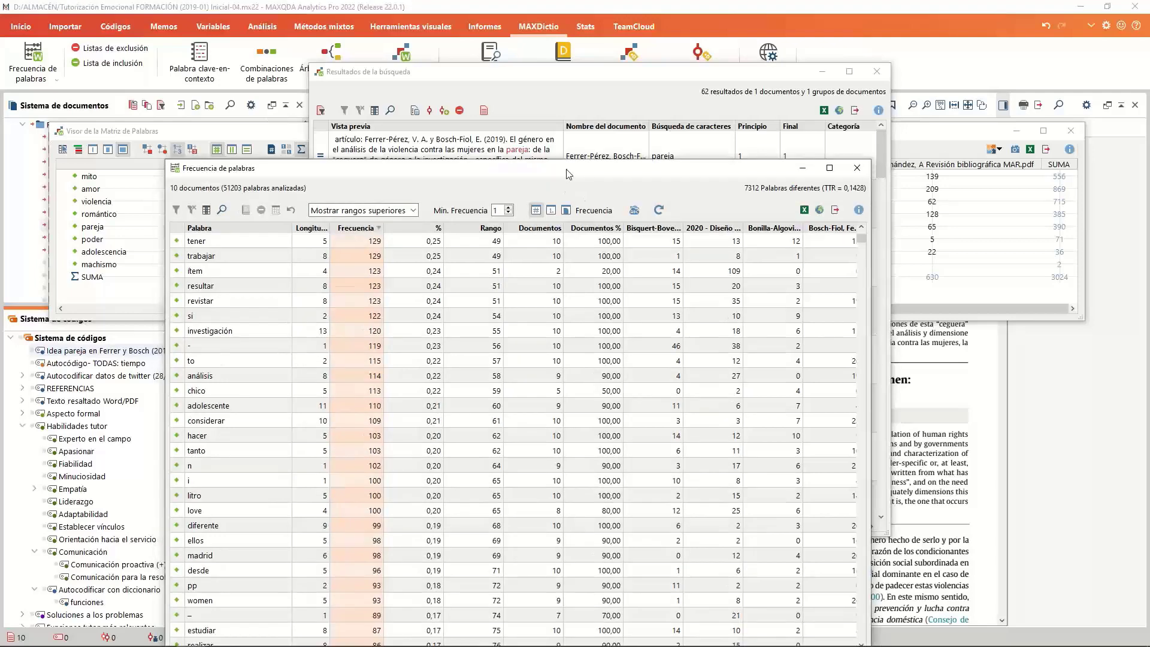
{"action": "left_click", "coordinate": [858, 170]}
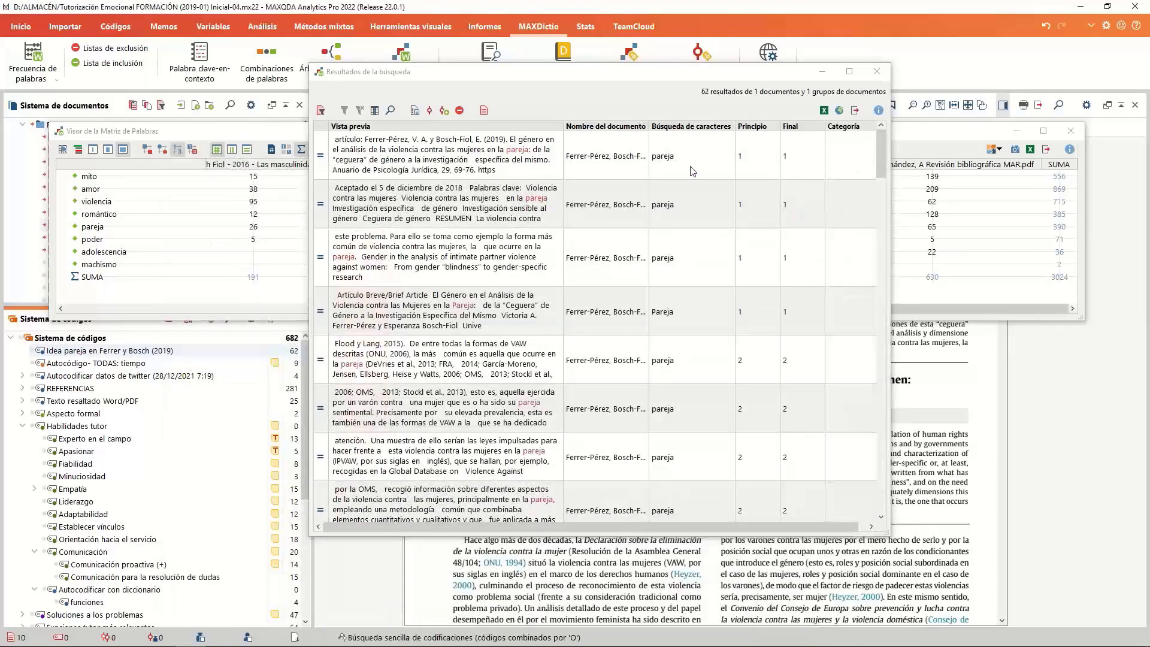
{"action": "left_click", "coordinate": [877, 71]}
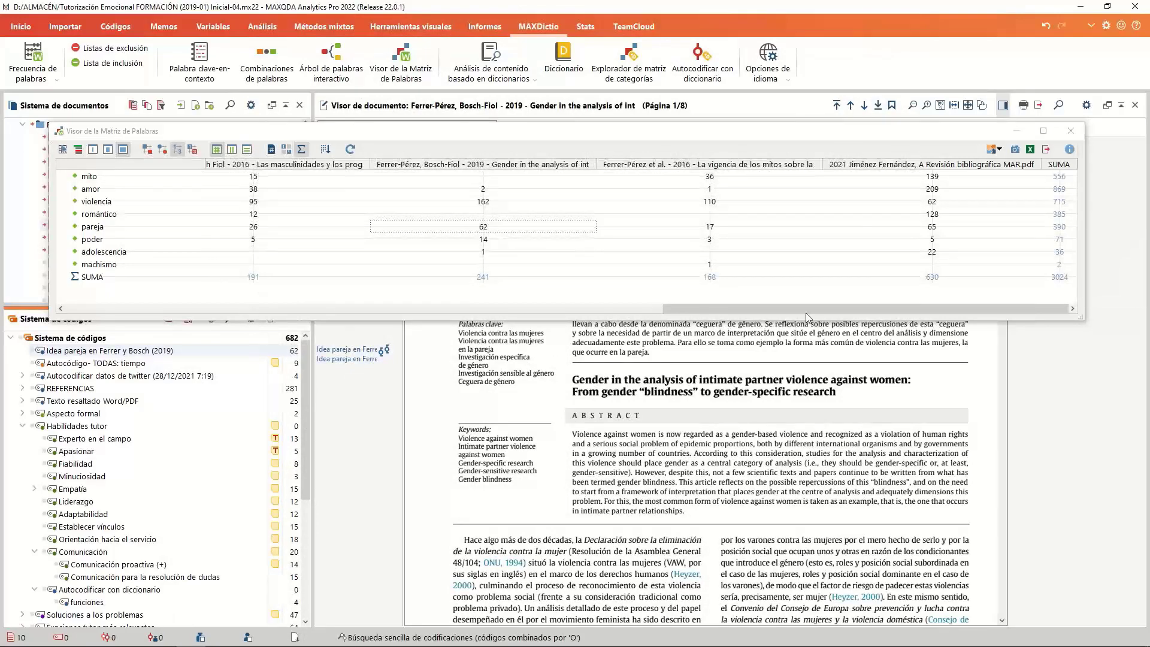
Check the worksheets available for inserting the matrix and go back to its first document columns.
{"action": "left_click", "coordinate": [999, 149]}
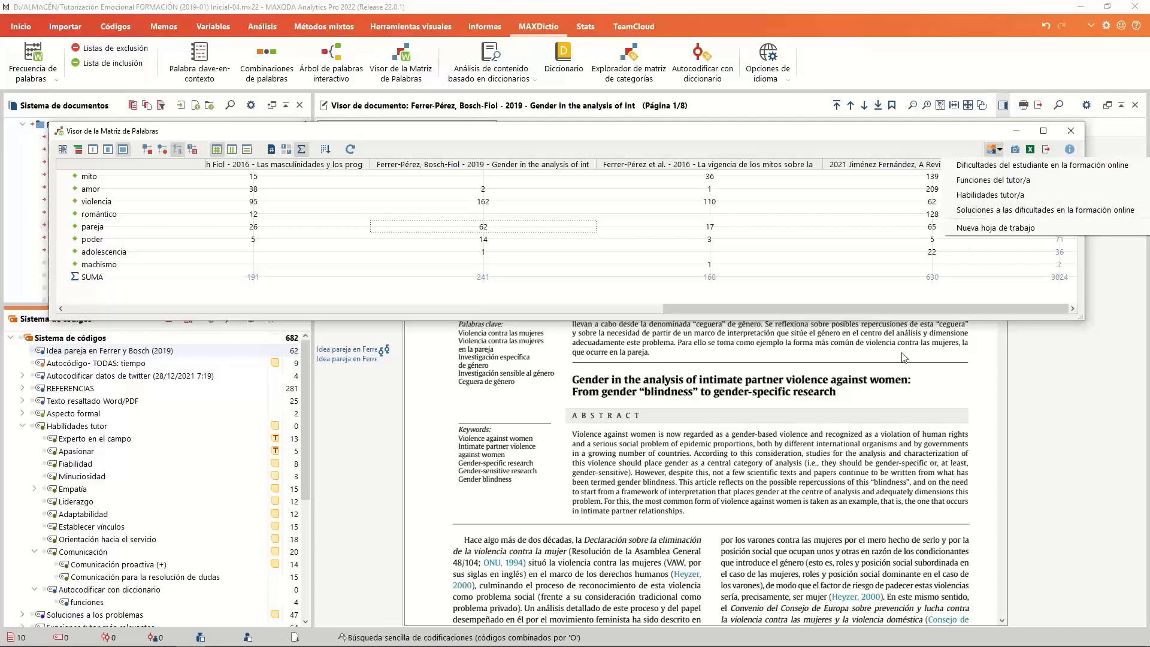
{"action": "left_click", "coordinate": [874, 312]}
{"action": "left_click_drag", "start_coordinate": [873, 311], "coordinate": [254, 315]}
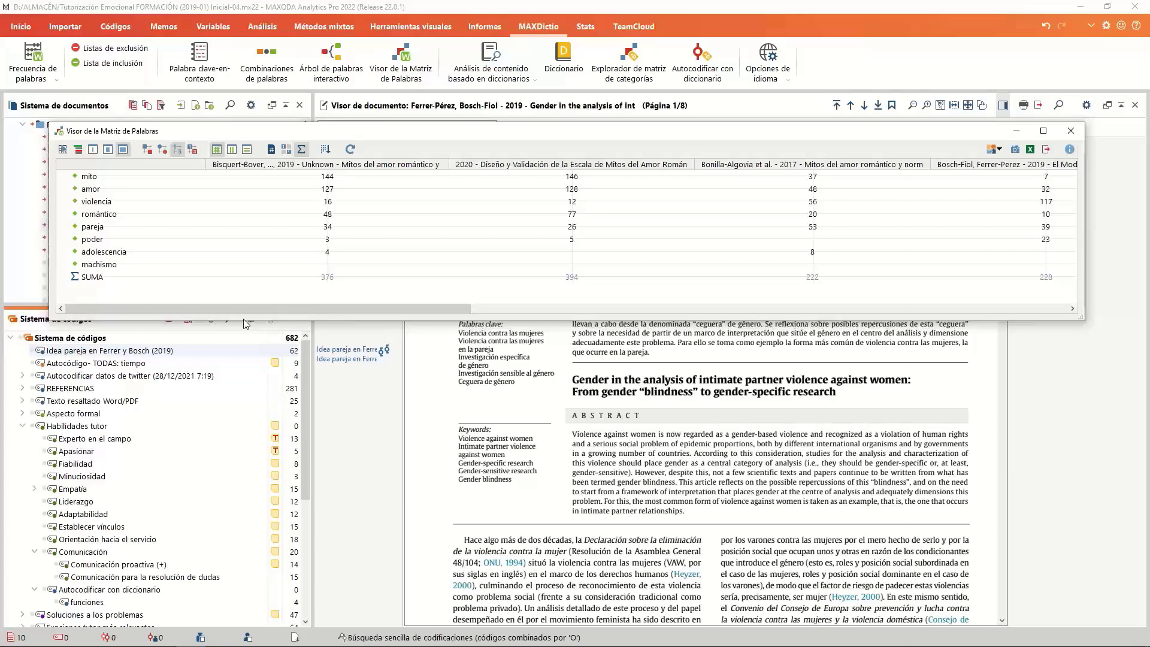
Add the search term liderazgo to the funciones category of the standard project dictionary.
{"action": "left_click", "coordinate": [562, 74]}
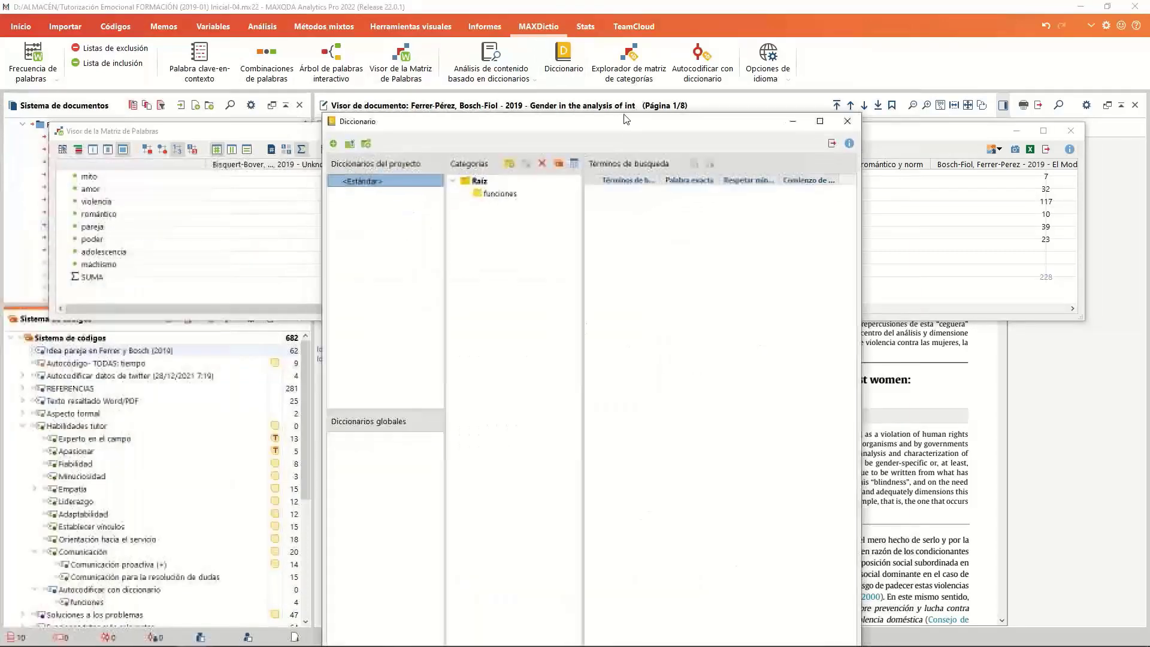
{"action": "left_click", "coordinate": [476, 133]}
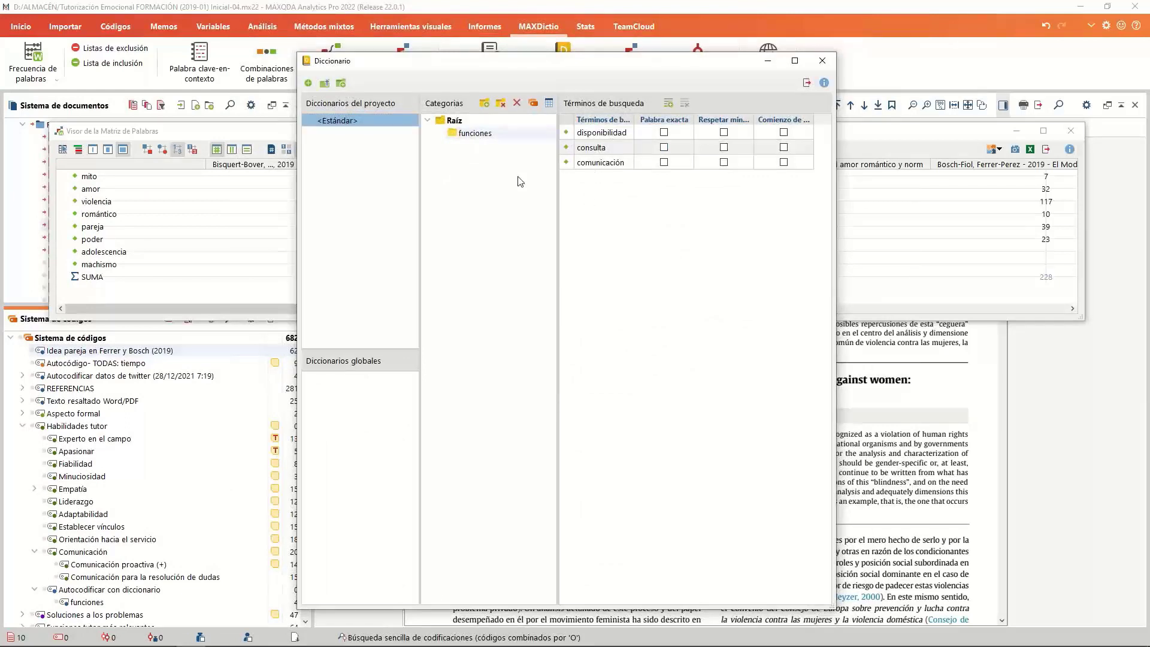
{"action": "left_click", "coordinate": [669, 104]}
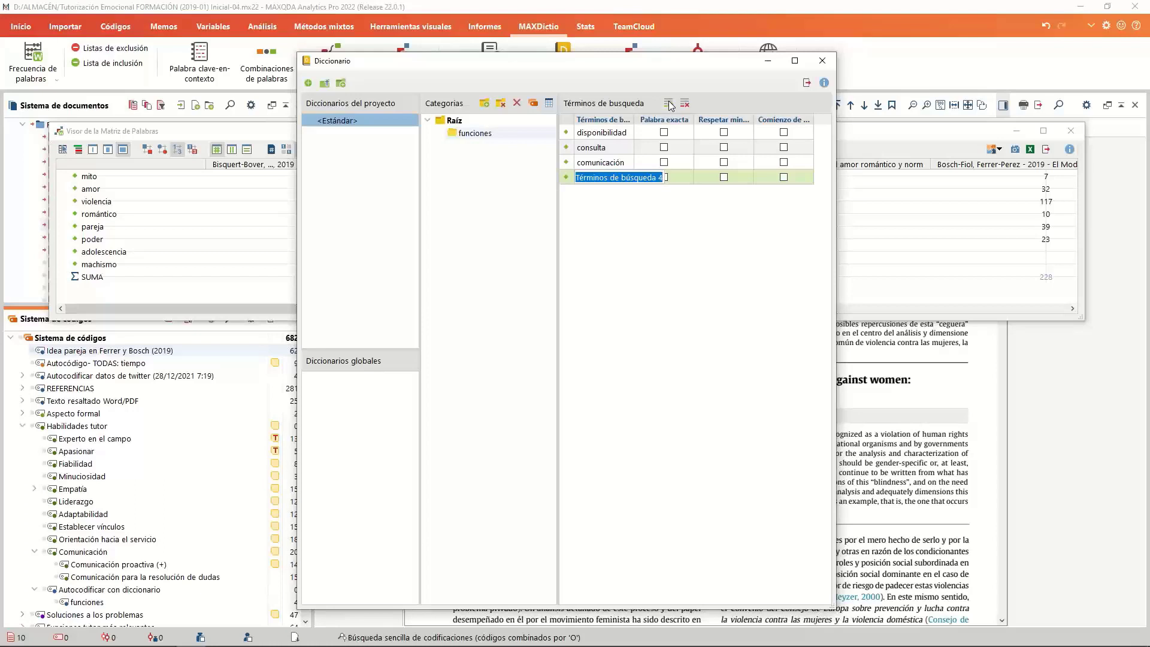
{"action": "type", "text": "l"}
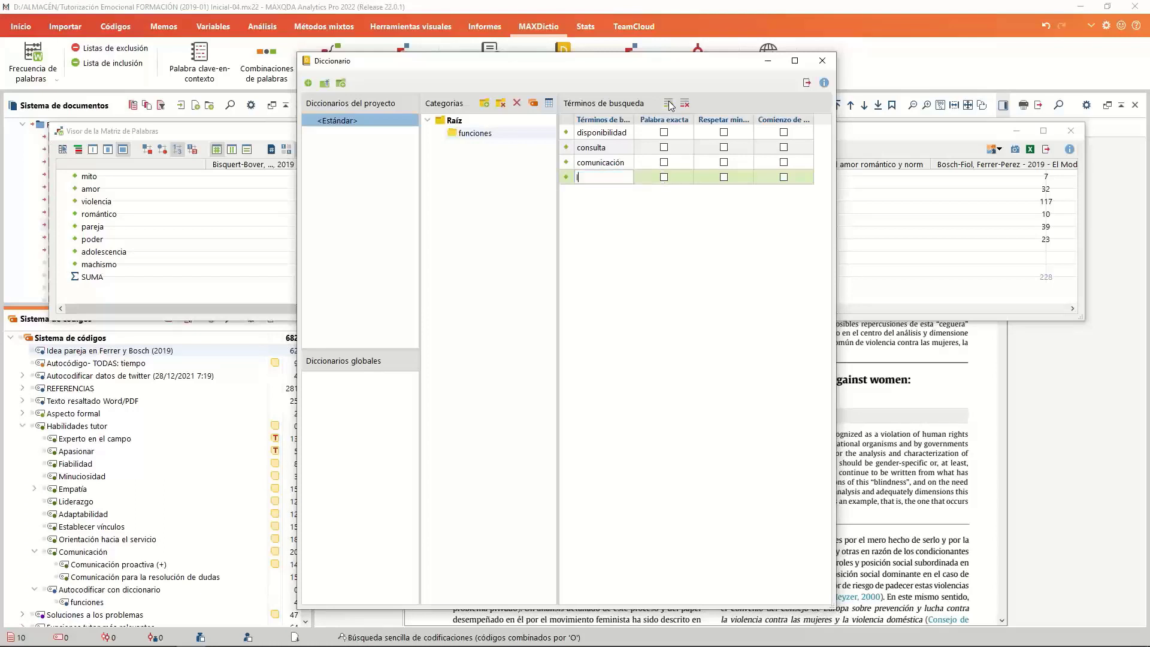
{"action": "type", "text": "iderazgo"}
{"action": "key", "text": "Return"}
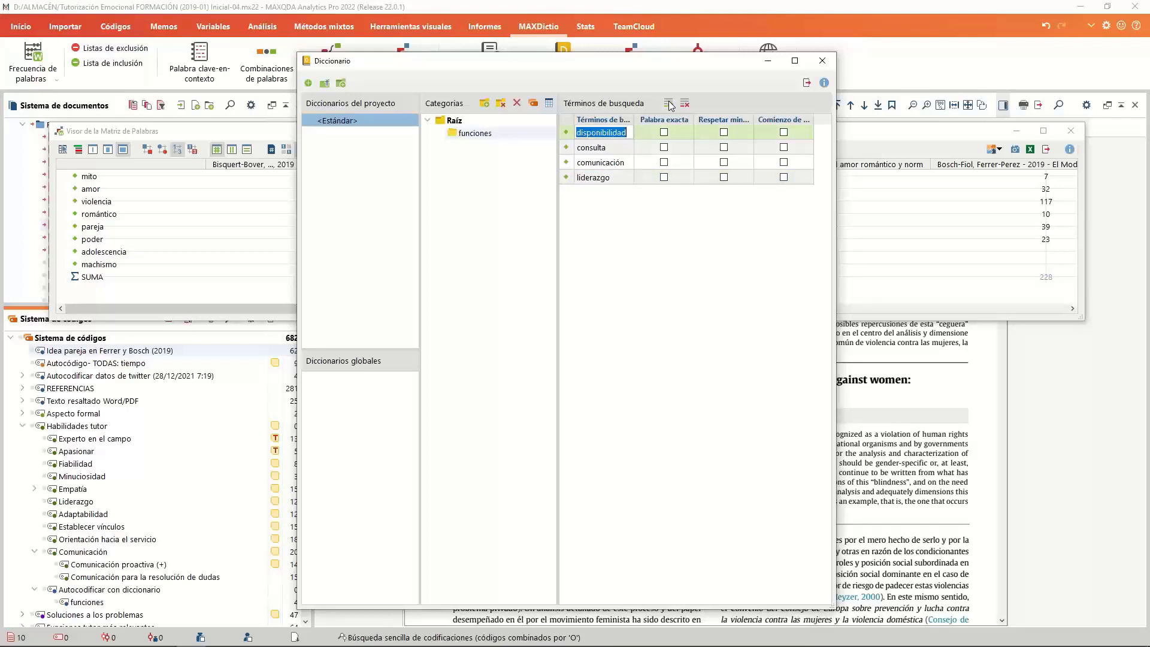
{"action": "left_click", "coordinate": [614, 217]}
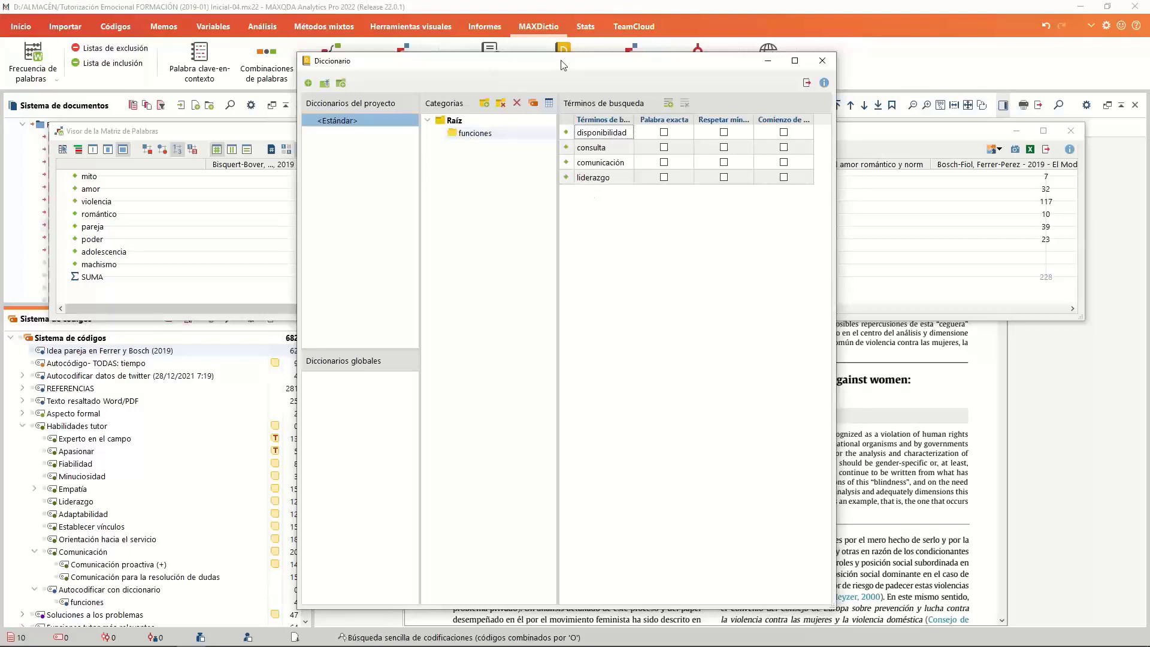
Uncover the document system, reset all document activations, and activate only the expanded cuestionario document group.
{"action": "left_click_drag", "start_coordinate": [561, 61], "coordinate": [556, 115]}
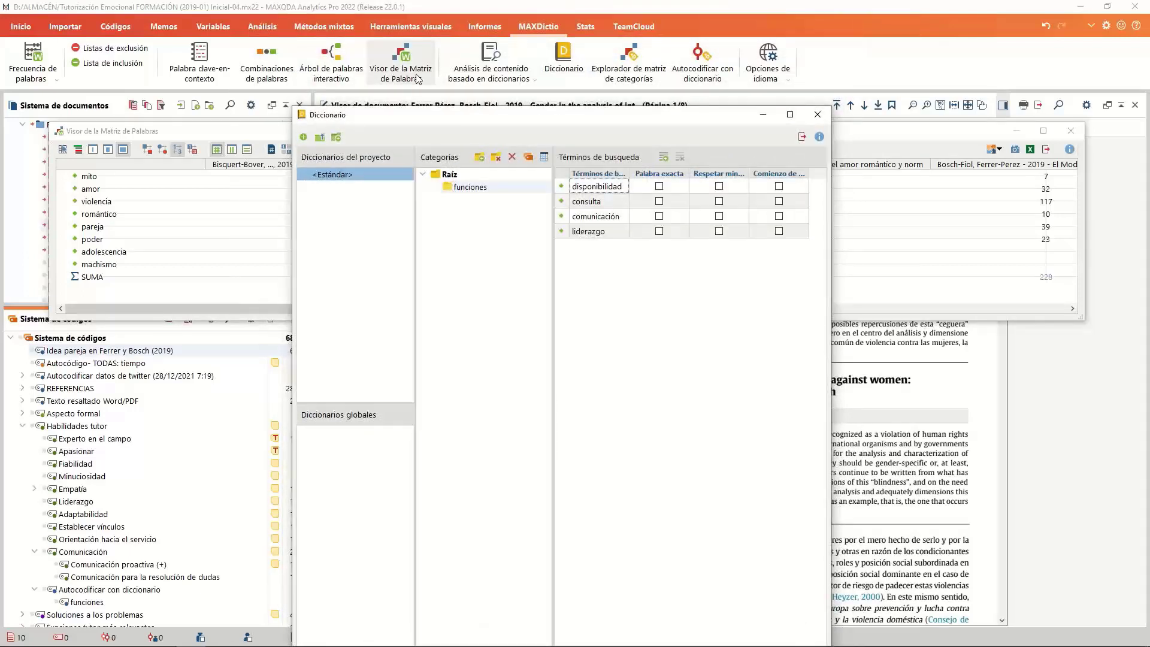
{"action": "left_click_drag", "start_coordinate": [234, 131], "coordinate": [351, 150]}
{"action": "left_click", "coordinate": [133, 105]}
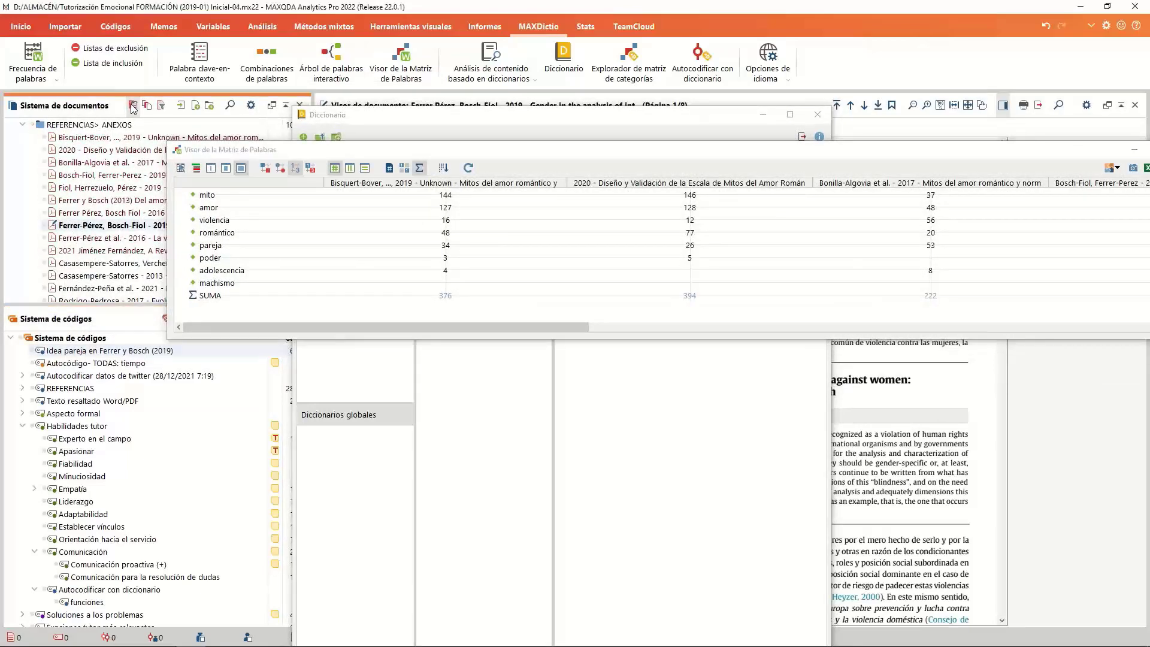
{"action": "scroll", "coordinate": [84, 211], "scroll_direction": "down", "scroll_amount": 5}
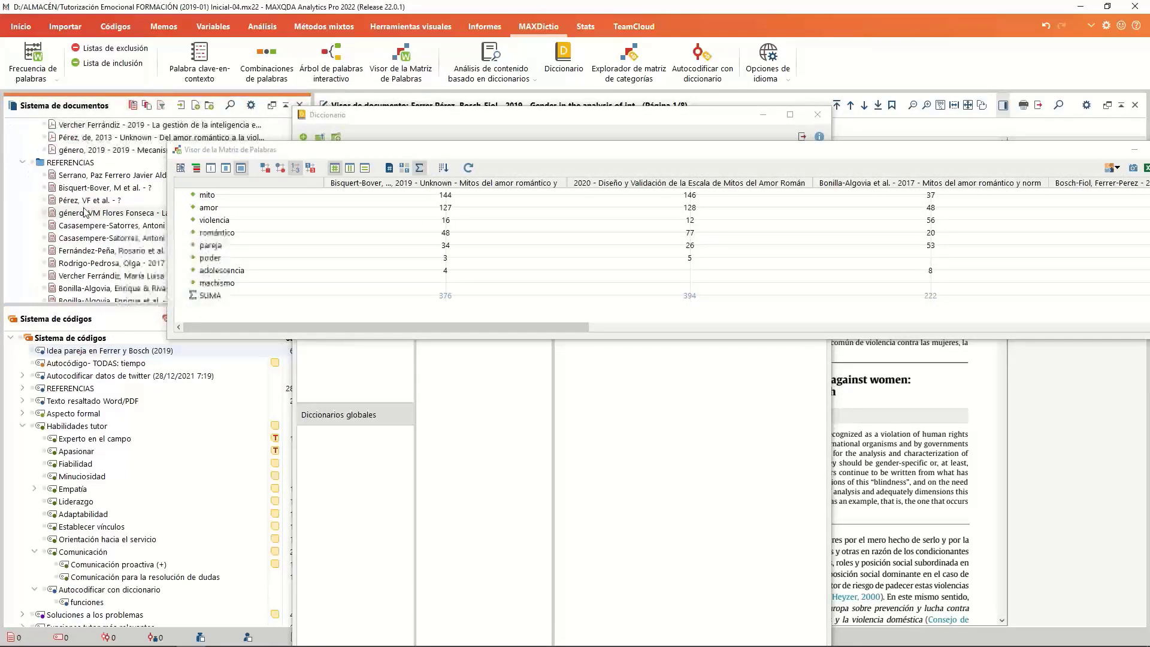
{"action": "scroll", "coordinate": [70, 215], "scroll_direction": "down", "scroll_amount": 5}
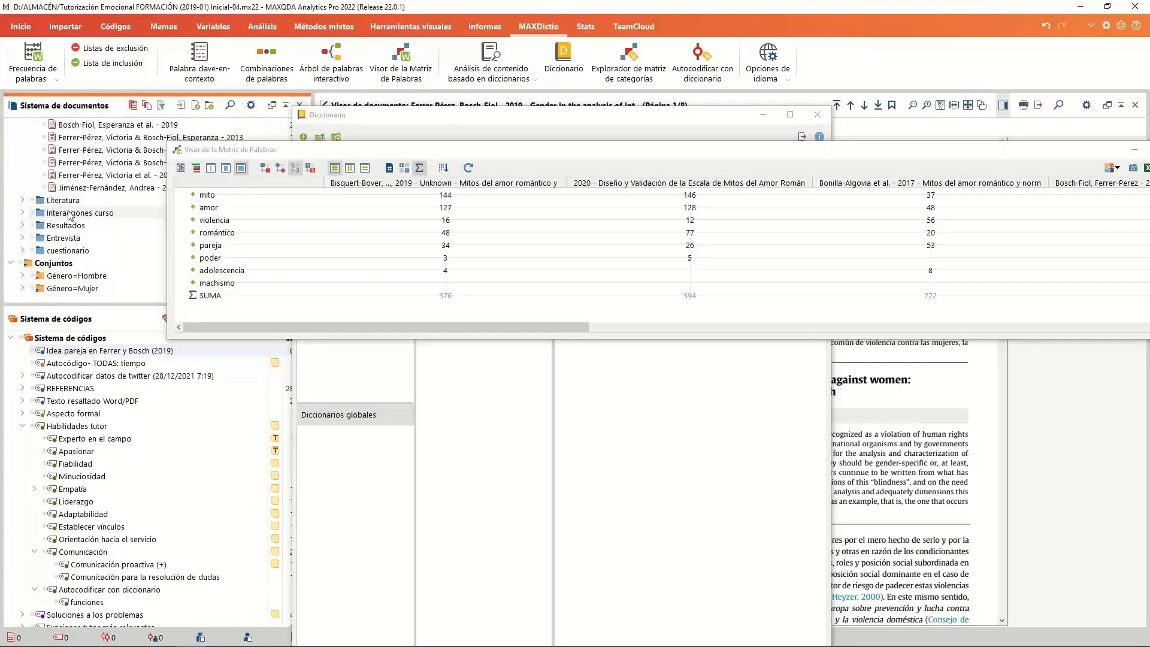
{"action": "left_click", "coordinate": [22, 251]}
{"action": "left_click", "coordinate": [40, 251], "text": "ctrl"}
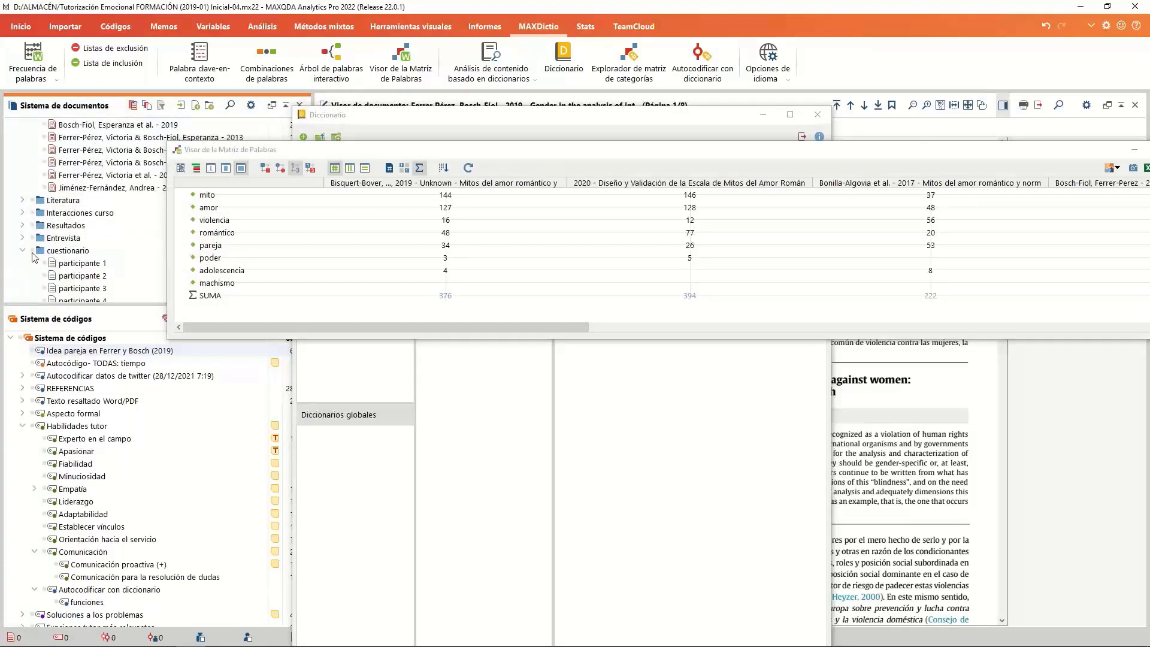
Generate a word matrix from the dictionary items for the activated documents, with documents as columns.
{"action": "left_click", "coordinate": [396, 81]}
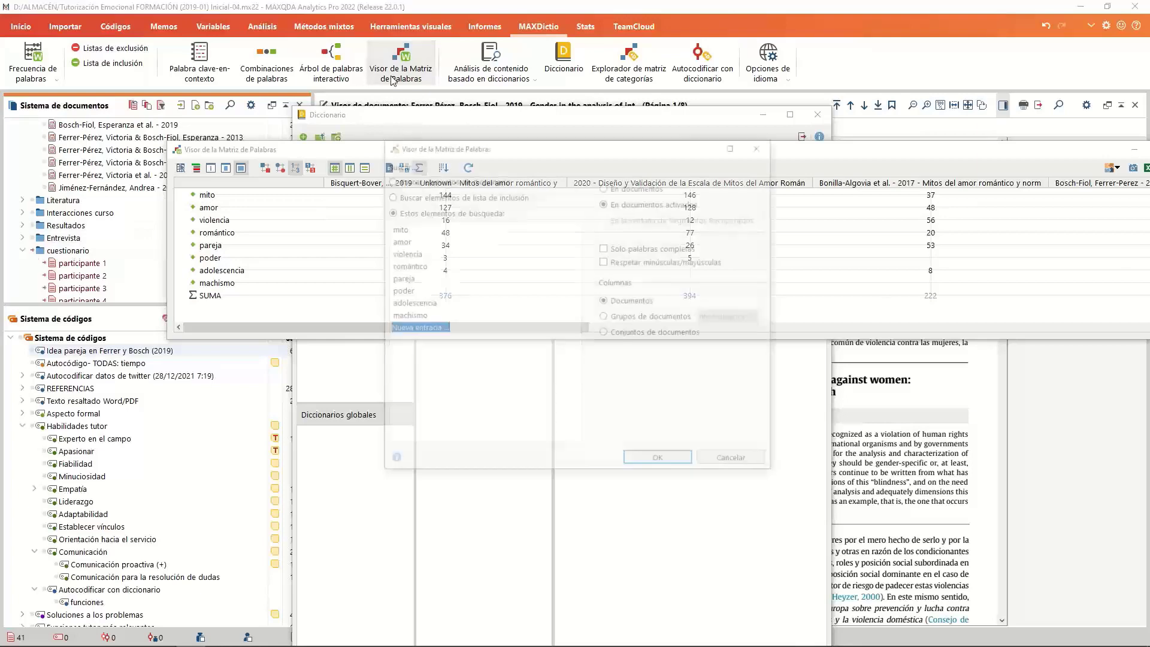
{"action": "left_click", "coordinate": [425, 179]}
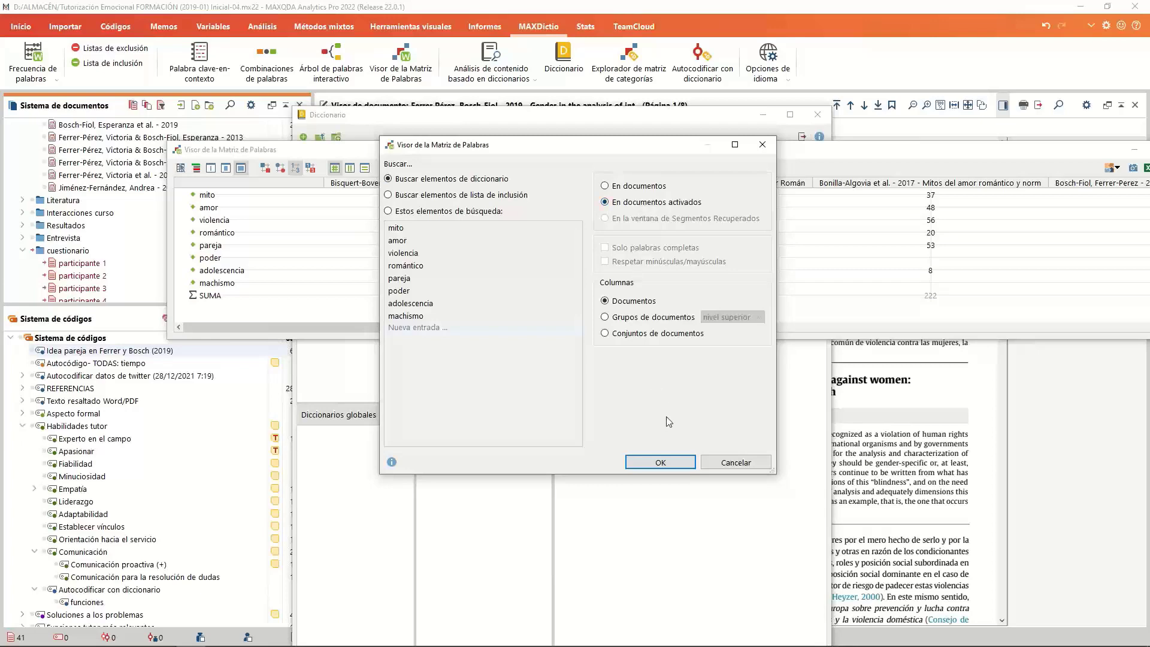
{"action": "left_click", "coordinate": [670, 464]}
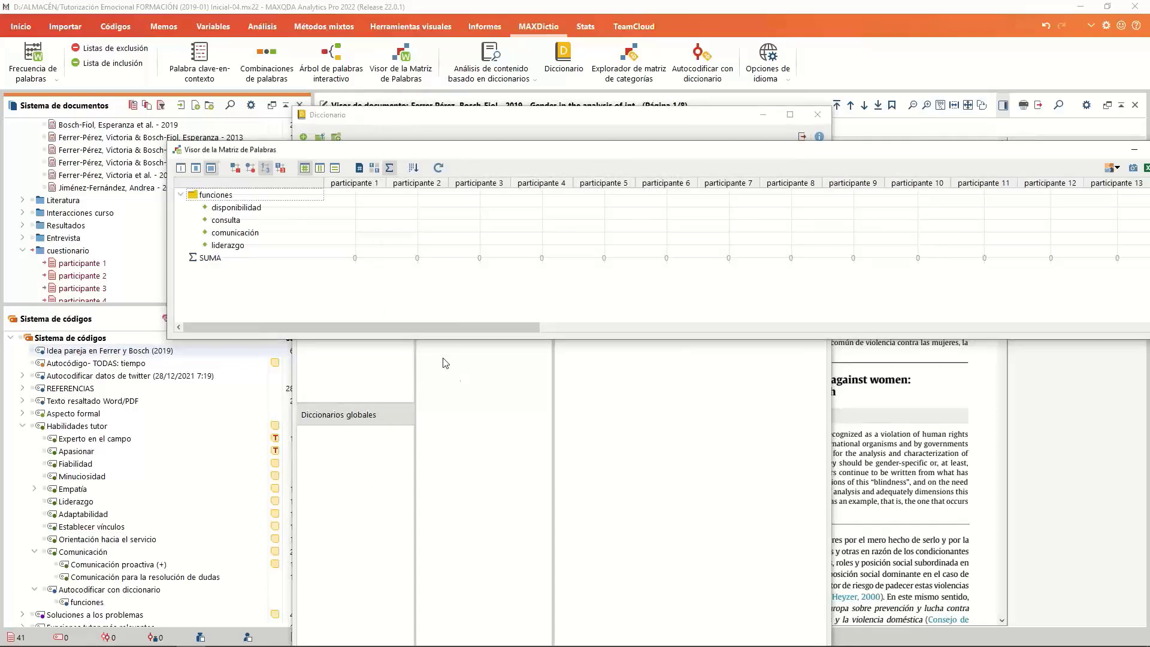
Show the word matrix hits as square symbols instead of numbers and review the participant columns through to the sum column.
{"action": "left_click_drag", "start_coordinate": [431, 333], "coordinate": [742, 341]}
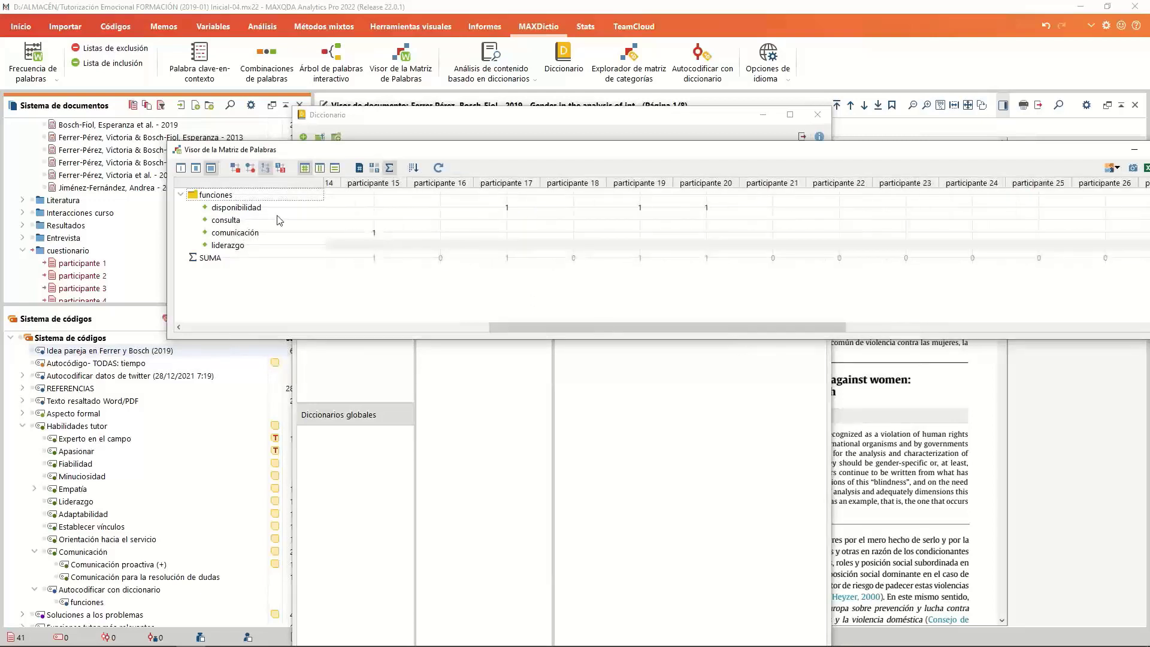
{"action": "left_click", "coordinate": [234, 171]}
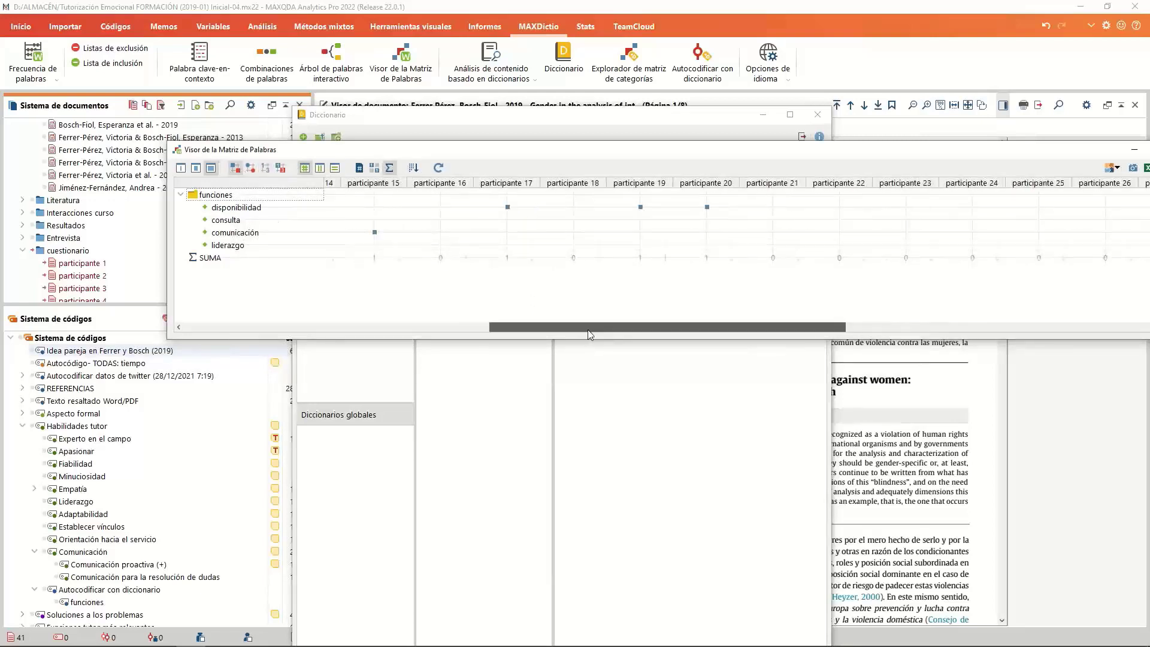
{"action": "mouse_move", "coordinate": [585, 336]}
{"action": "left_mouse_down"}
{"action": "mouse_move", "coordinate": [839, 339]}
{"action": "mouse_move", "coordinate": [308, 335]}
{"action": "mouse_move", "coordinate": [617, 336]}
{"action": "mouse_move", "coordinate": [568, 341]}
{"action": "left_mouse_up"}
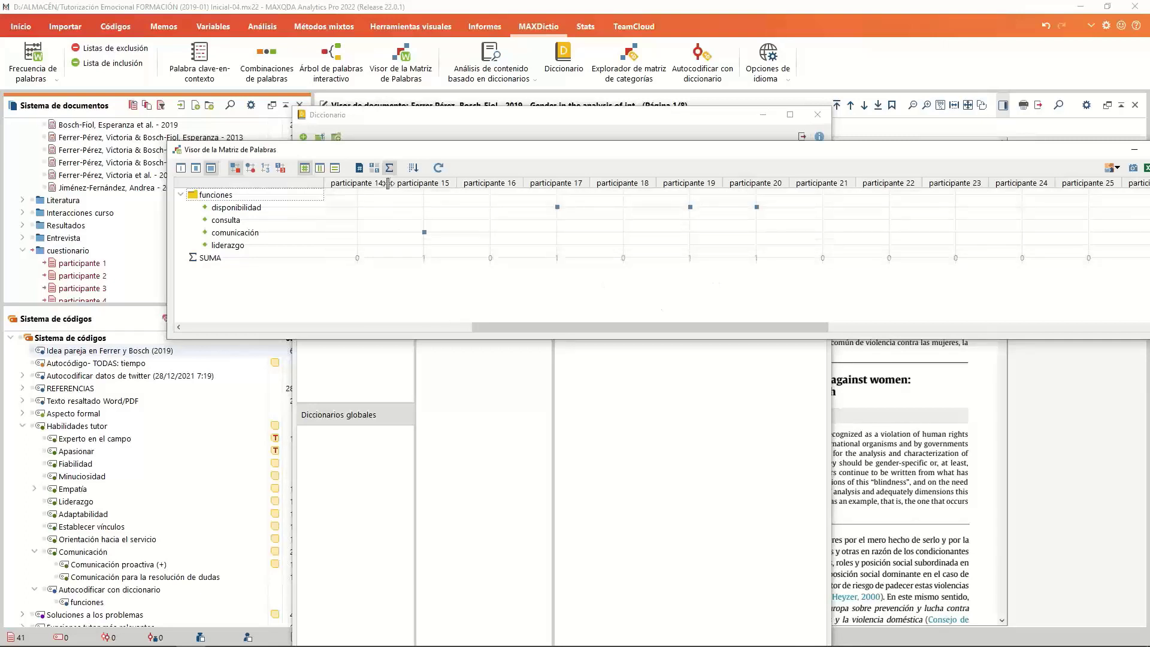
{"action": "left_click_drag", "start_coordinate": [498, 326], "coordinate": [858, 326]}
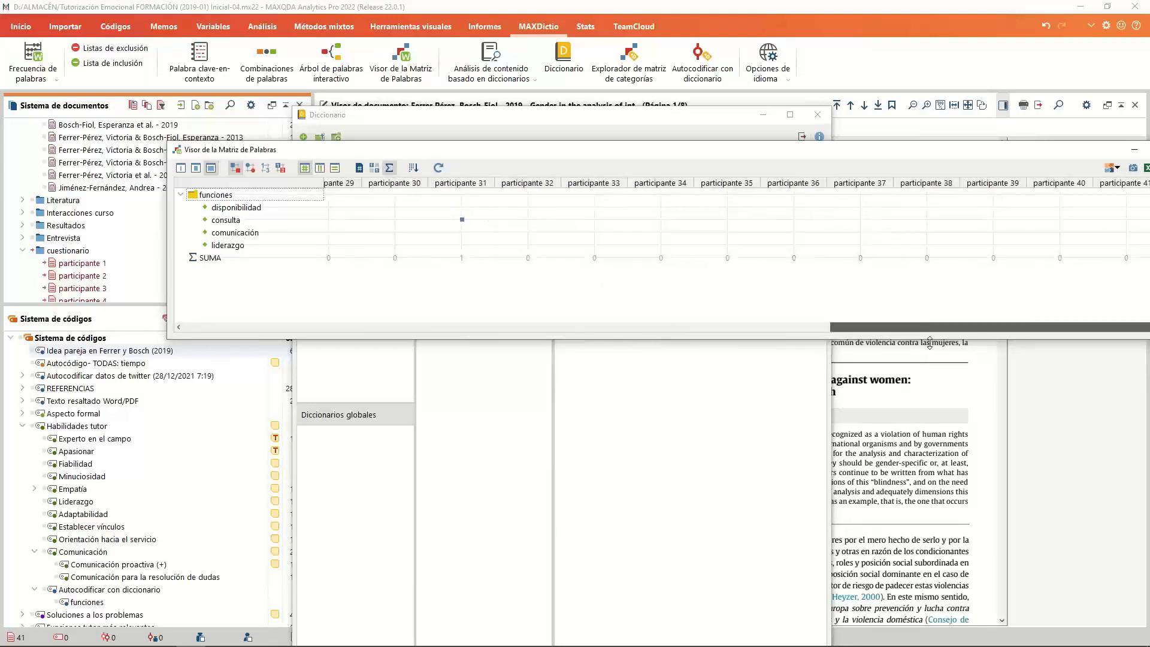
{"action": "left_click_drag", "start_coordinate": [717, 151], "coordinate": [581, 122]}
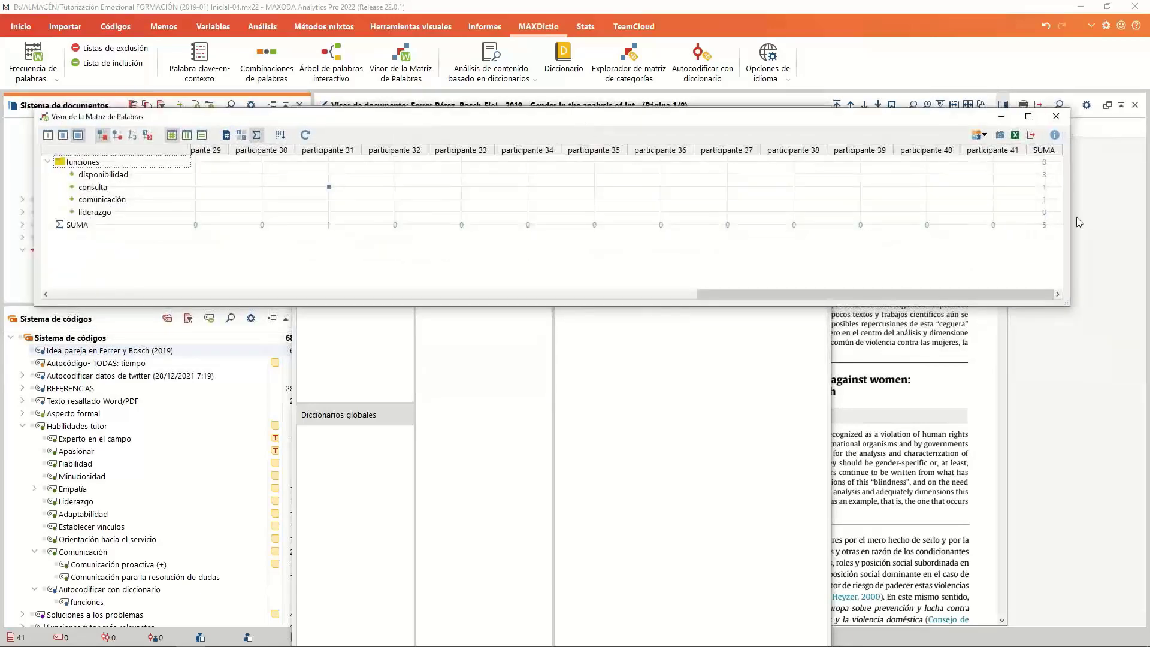